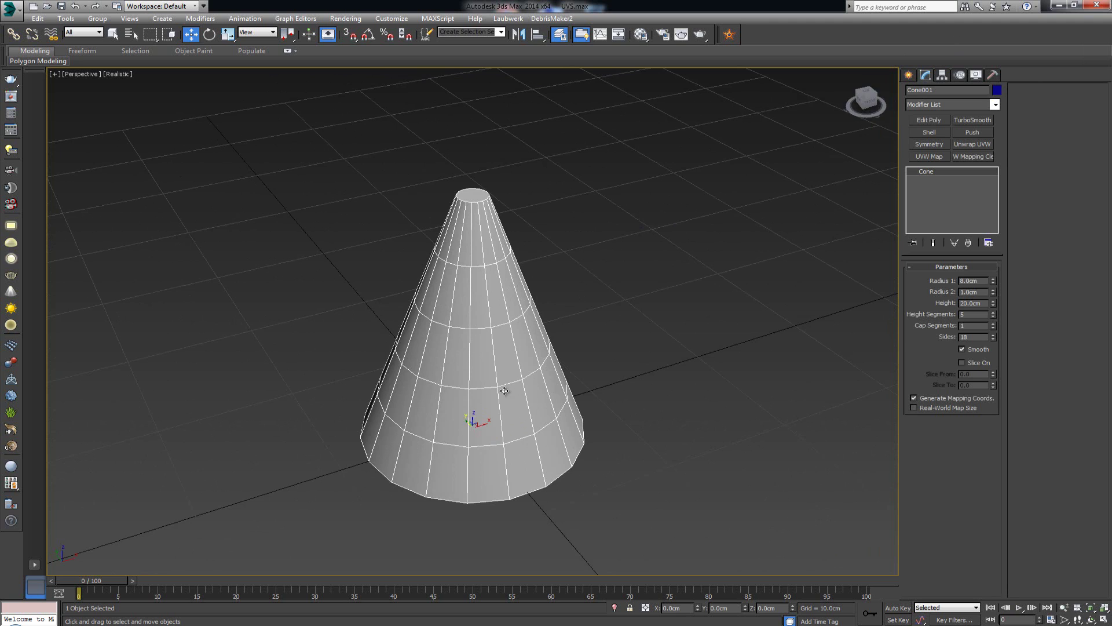
Assign the Checker_Texture material to the selected cone.
{"action": "mouse_move", "coordinate": [506, 390]}
{"action": "middle_mouse_down", "text": "alt"}
{"action": "mouse_move", "coordinate": [502, 356]}
{"action": "mouse_move", "coordinate": [494, 381]}
{"action": "middle_mouse_up", "text": "alt"}
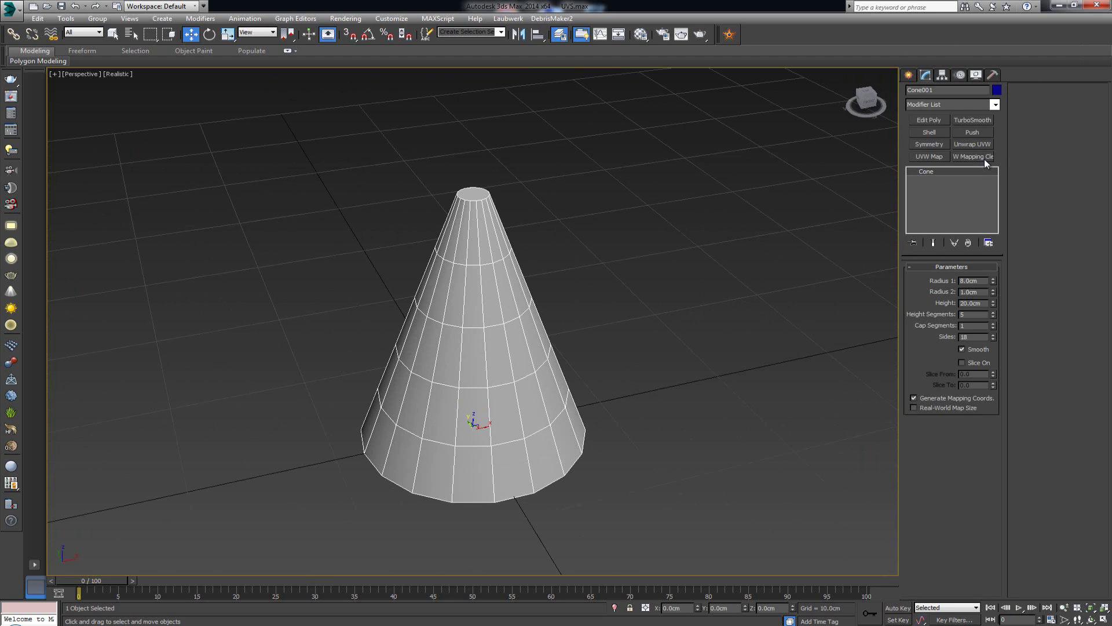
{"action": "key", "text": "m"}
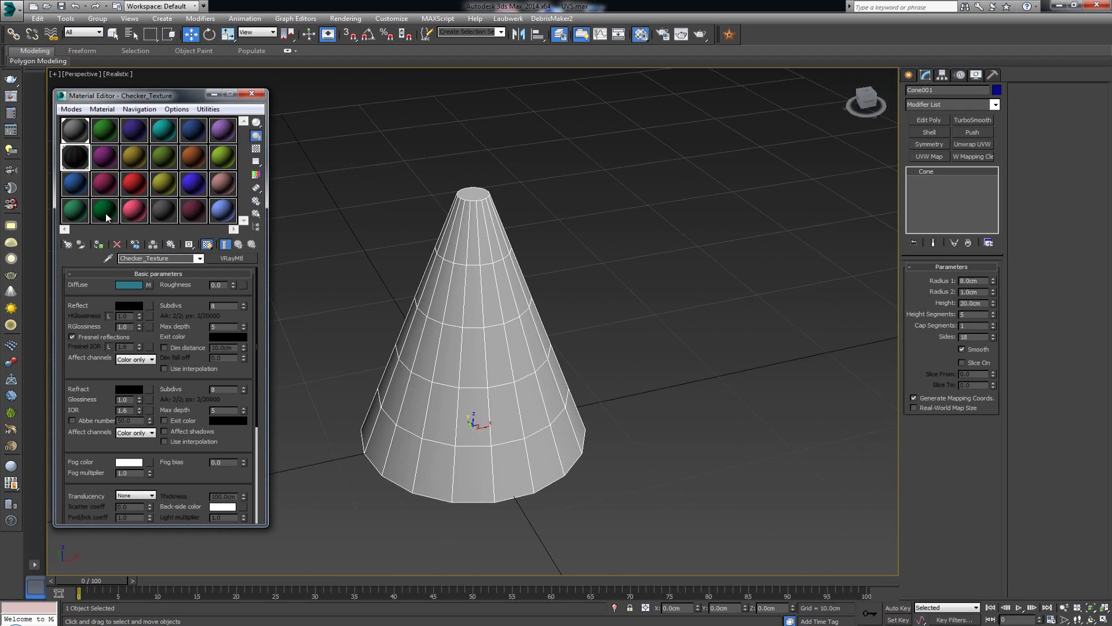
{"action": "left_click", "coordinate": [99, 245]}
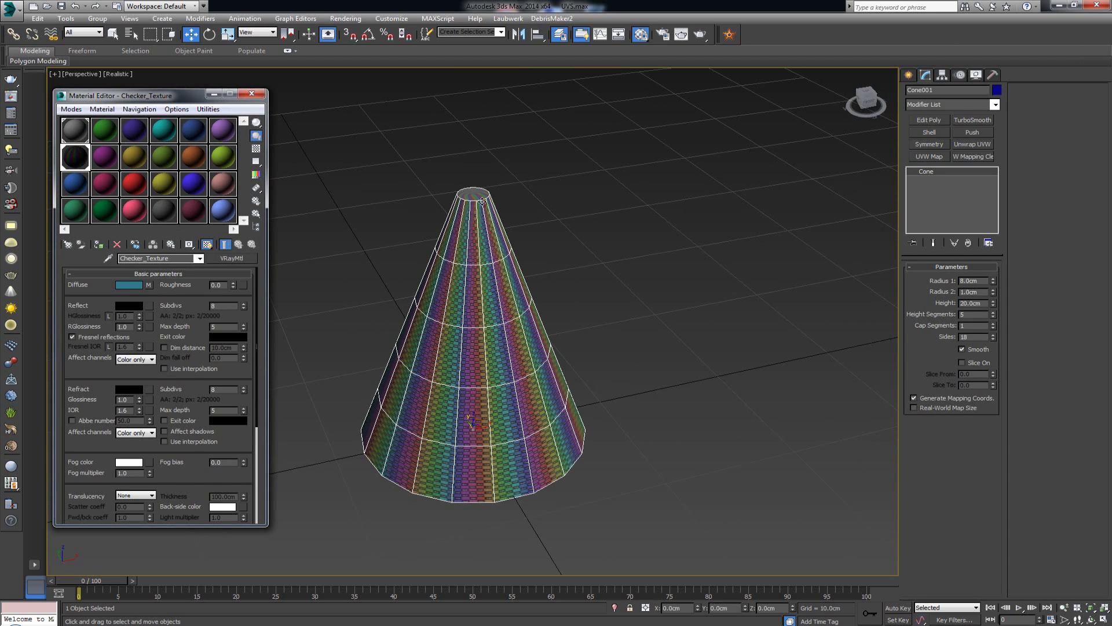
Examine how the checker texture is mapped on the cone's top cap and sides.
{"action": "key", "text": "F4"}
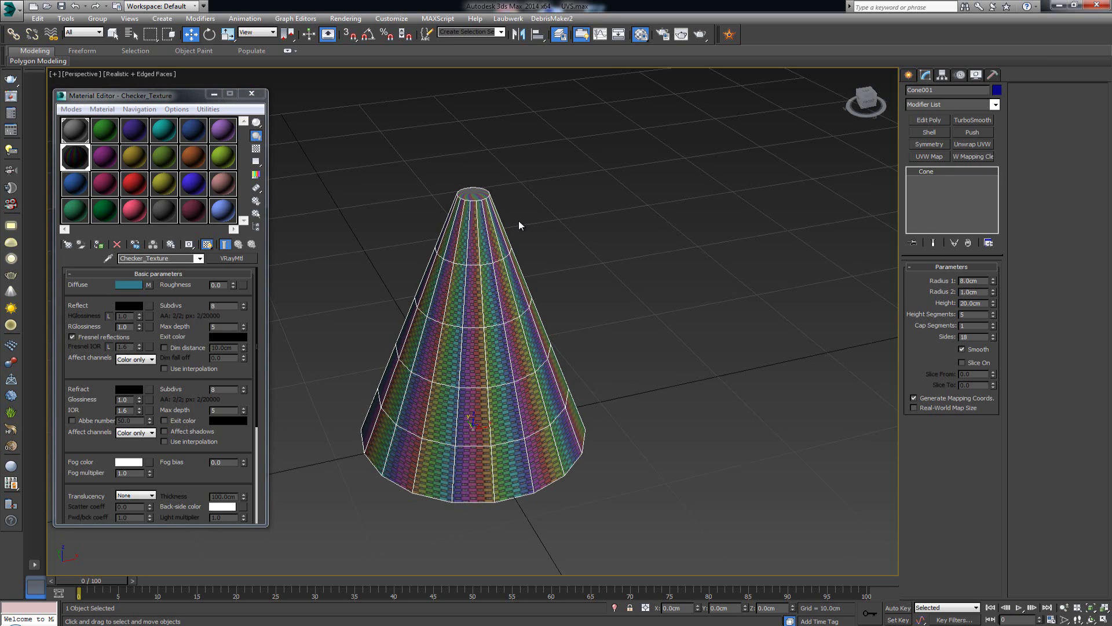
{"action": "left_click", "coordinate": [519, 221]}
{"action": "key", "text": "F4"}
{"action": "scroll", "coordinate": [505, 228], "scroll_direction": "up", "scroll_amount": 10}
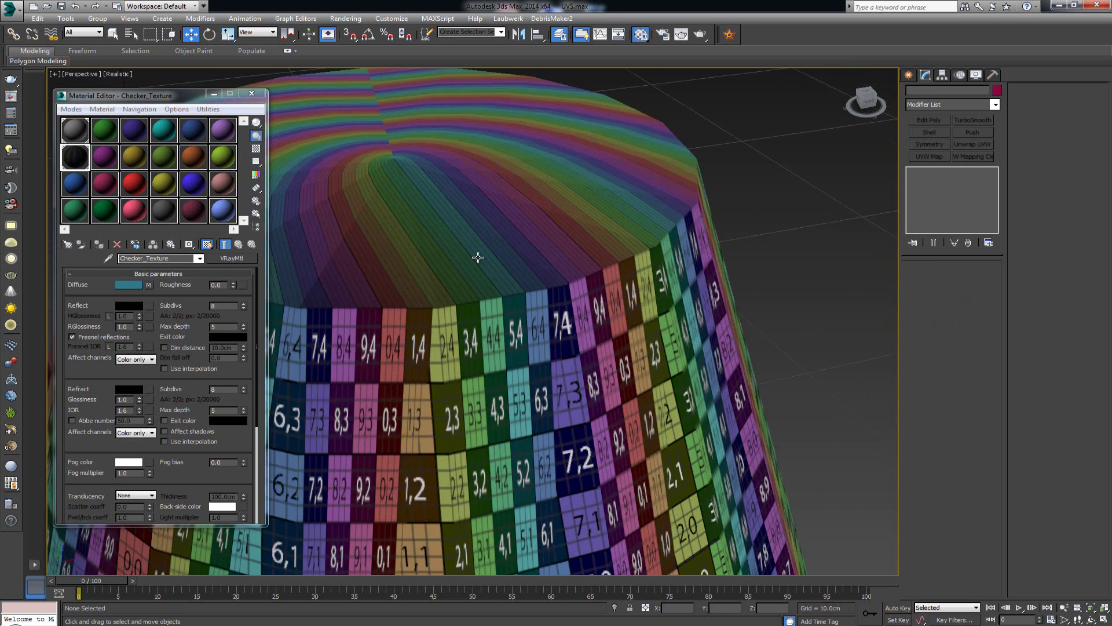
{"action": "scroll", "coordinate": [478, 258], "scroll_direction": "down", "scroll_amount": 6}
{"action": "left_click", "coordinate": [599, 326]}
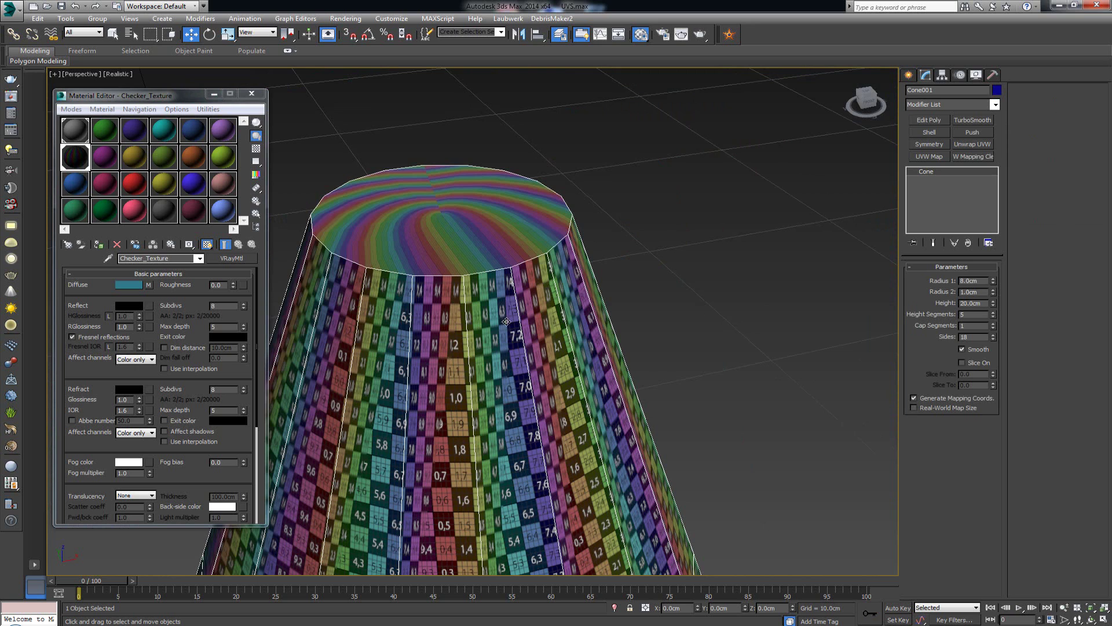
{"action": "scroll", "coordinate": [507, 321], "scroll_direction": "down", "scroll_amount": 5}
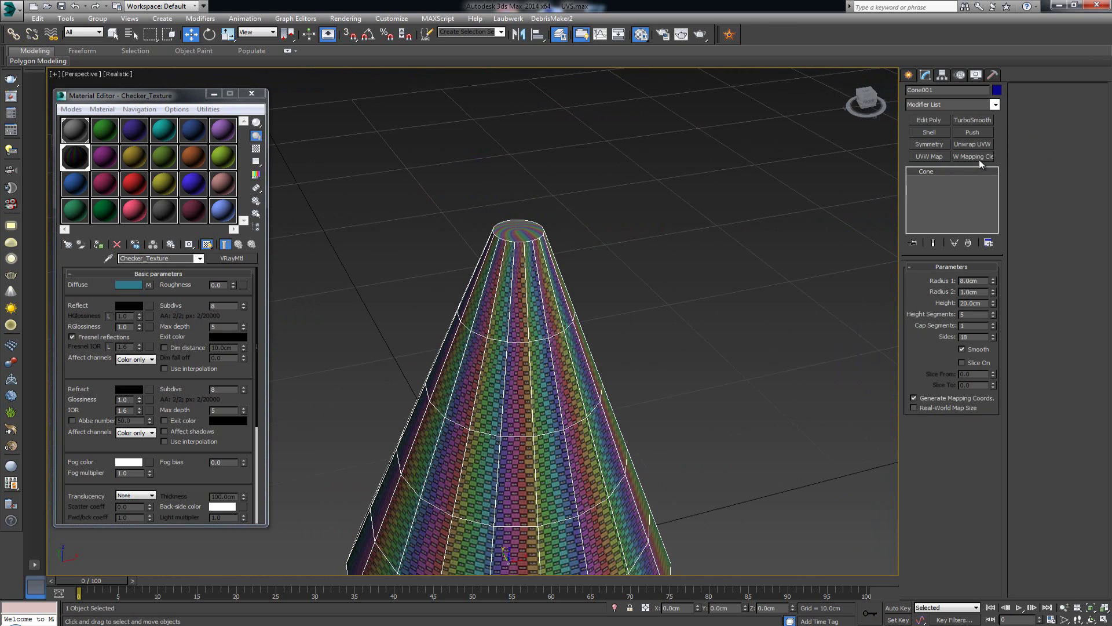
Clear the cone's existing mapping with a UVW Mapping Clear modifier and convert the cone to an Editable Poly.
{"action": "left_click", "coordinate": [965, 156]}
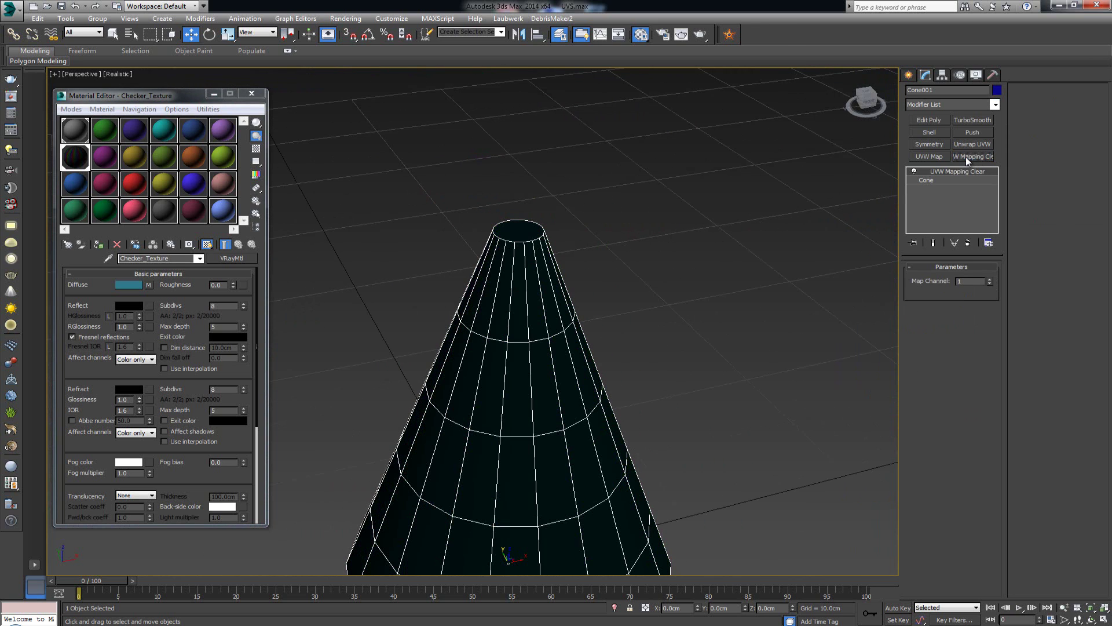
{"action": "scroll", "coordinate": [603, 242], "scroll_direction": "down", "scroll_amount": 5}
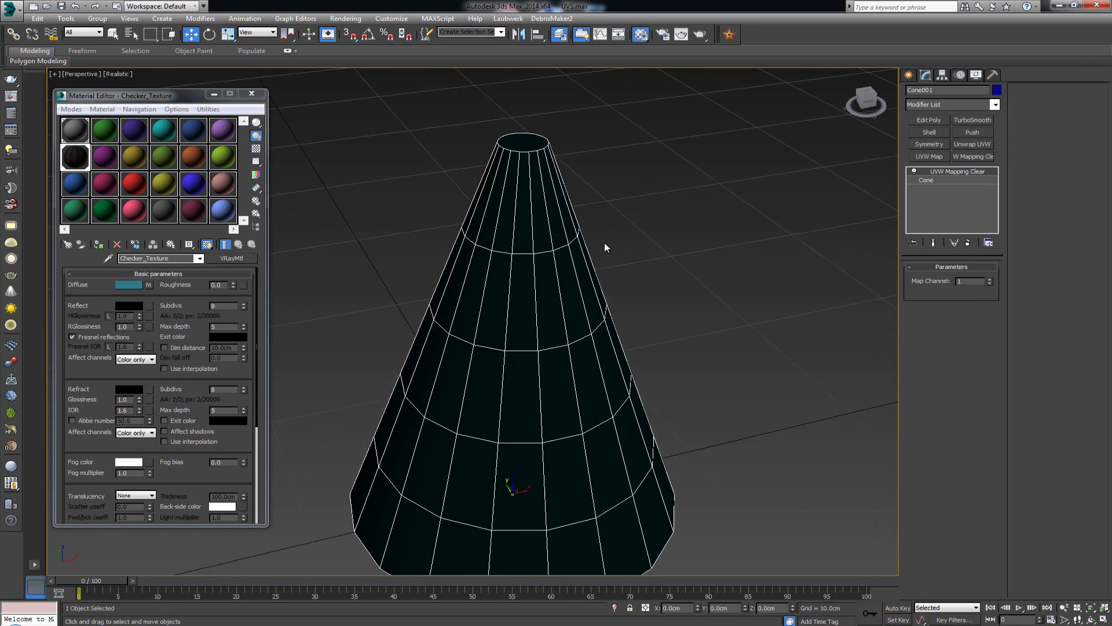
{"action": "right_click", "coordinate": [521, 318]}
{"action": "mouse_move", "coordinate": [593, 417]}
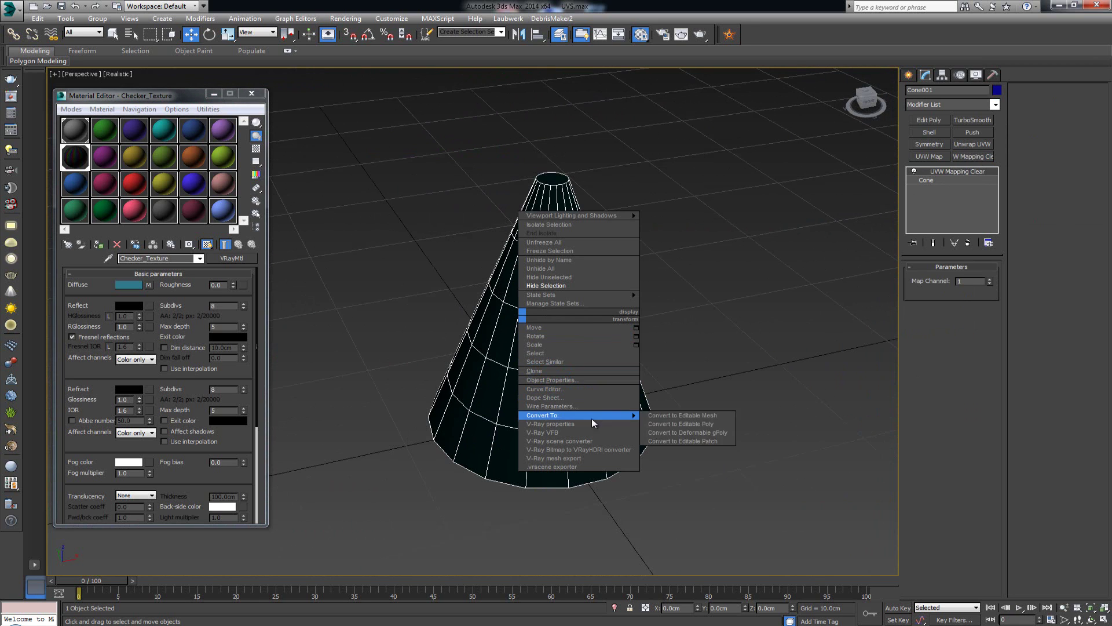
{"action": "left_click", "coordinate": [680, 424]}
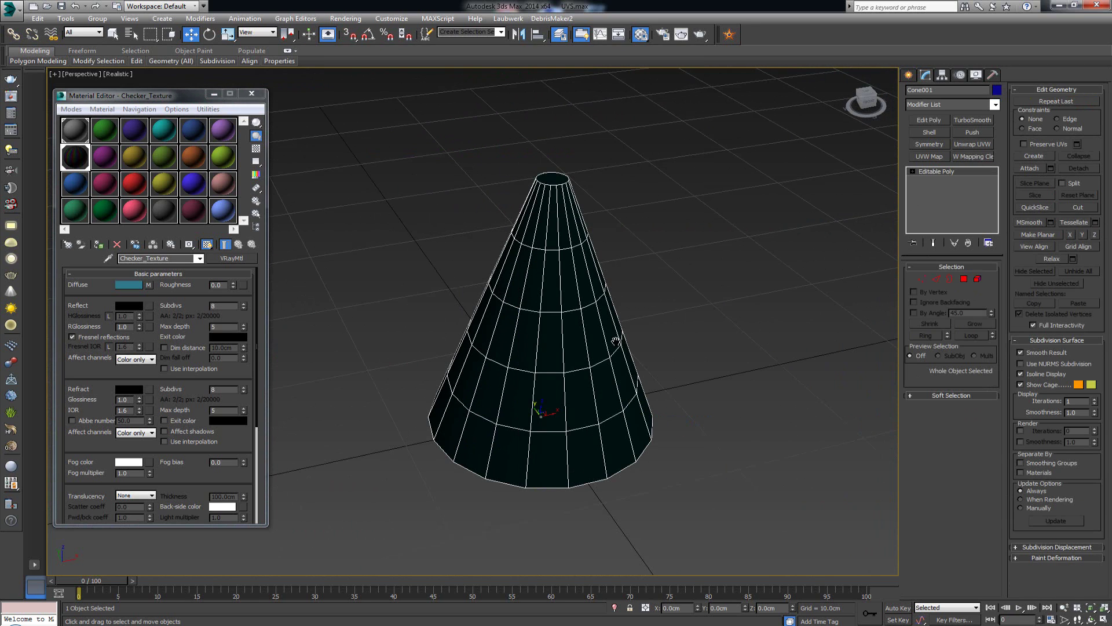
{"action": "middle_click_drag", "start_coordinate": [615, 341], "coordinate": [587, 338]}
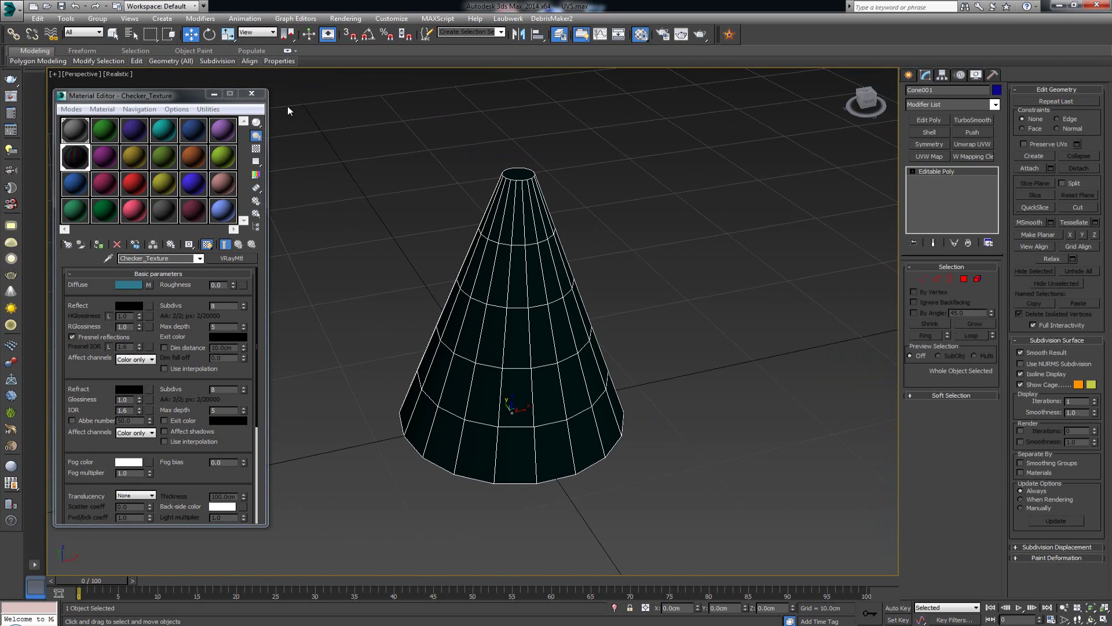
Add an Unwrap UVW modifier to the cone and activate its polygon selection level.
{"action": "left_click", "coordinate": [969, 144]}
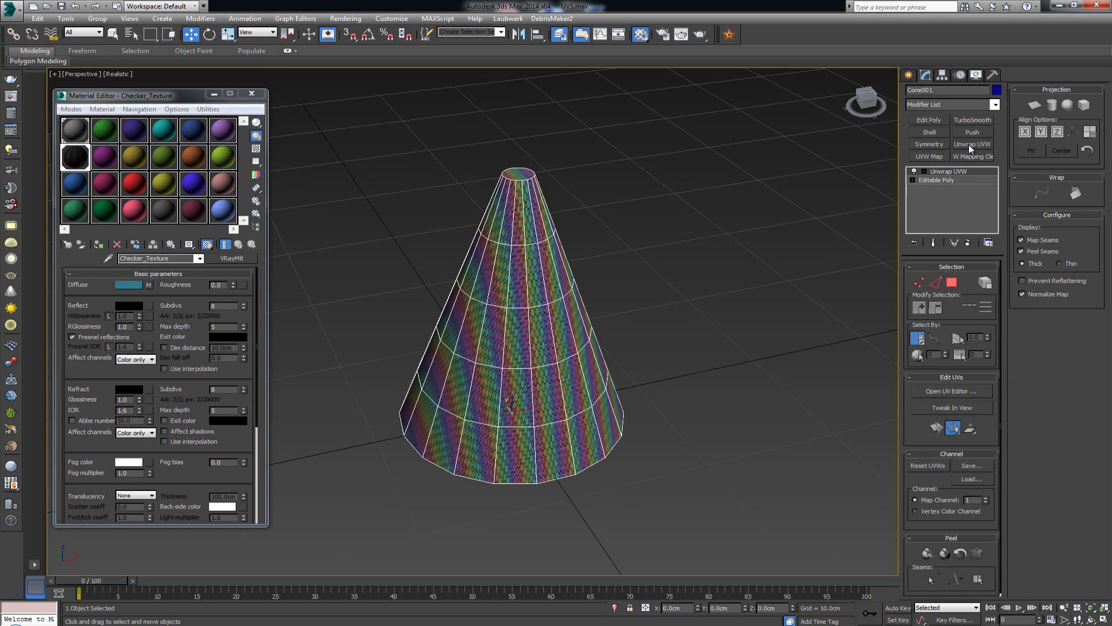
{"action": "left_click", "coordinate": [251, 94]}
{"action": "left_click", "coordinate": [935, 283]}
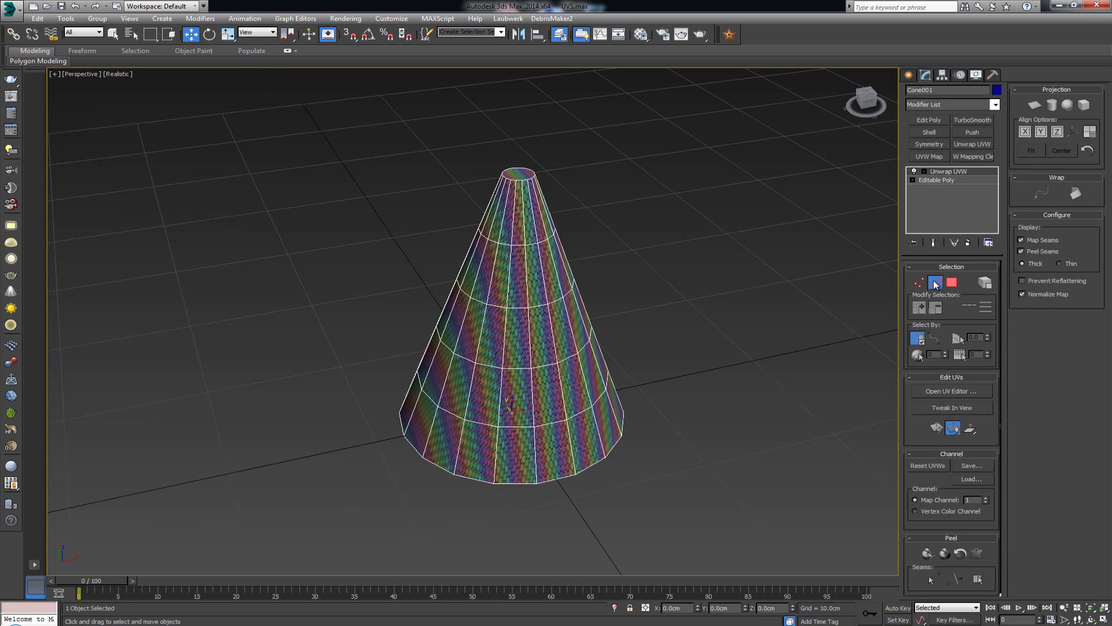
{"action": "left_click", "coordinate": [953, 282]}
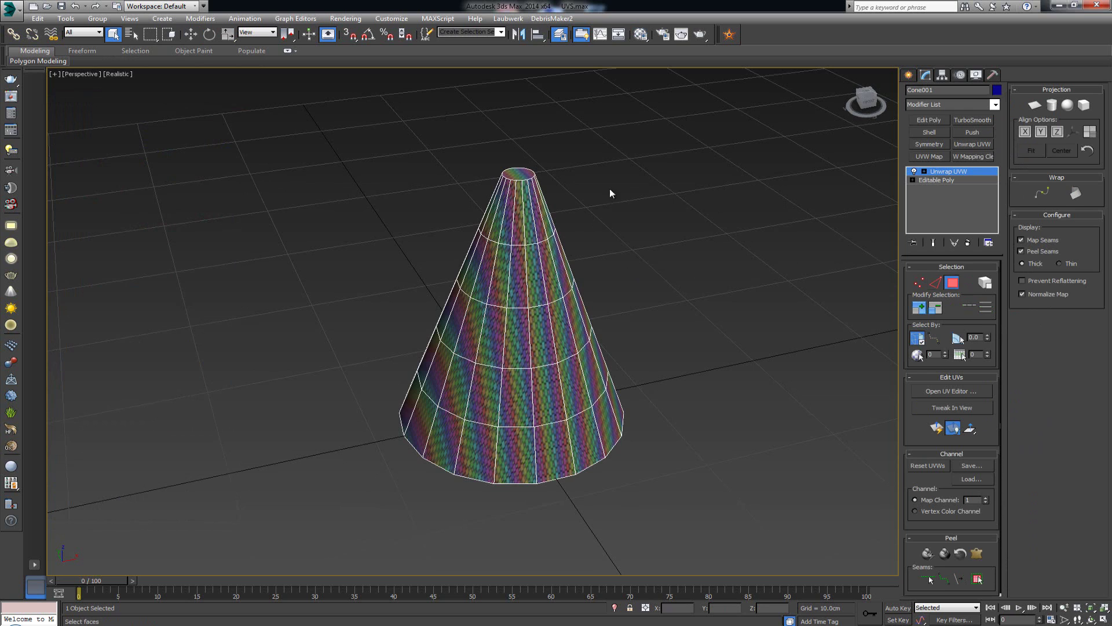
Apply a planar projection to the polygon of the cone's top cap.
{"action": "left_click", "coordinate": [518, 174]}
{"action": "scroll", "coordinate": [526, 195], "scroll_direction": "up", "scroll_amount": 3}
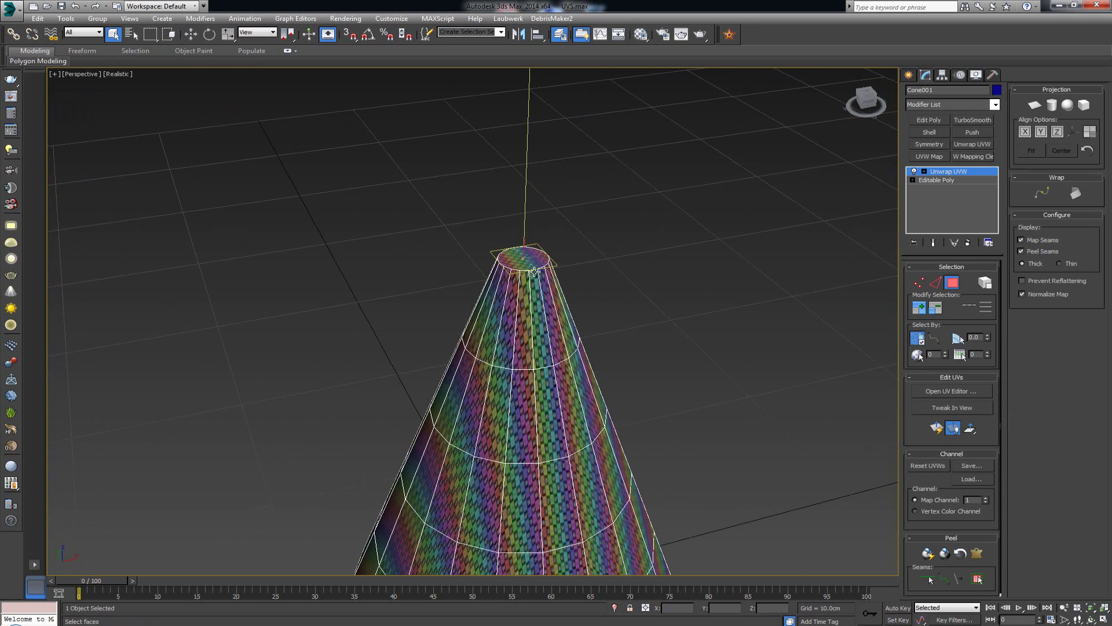
{"action": "left_click", "coordinate": [1038, 106]}
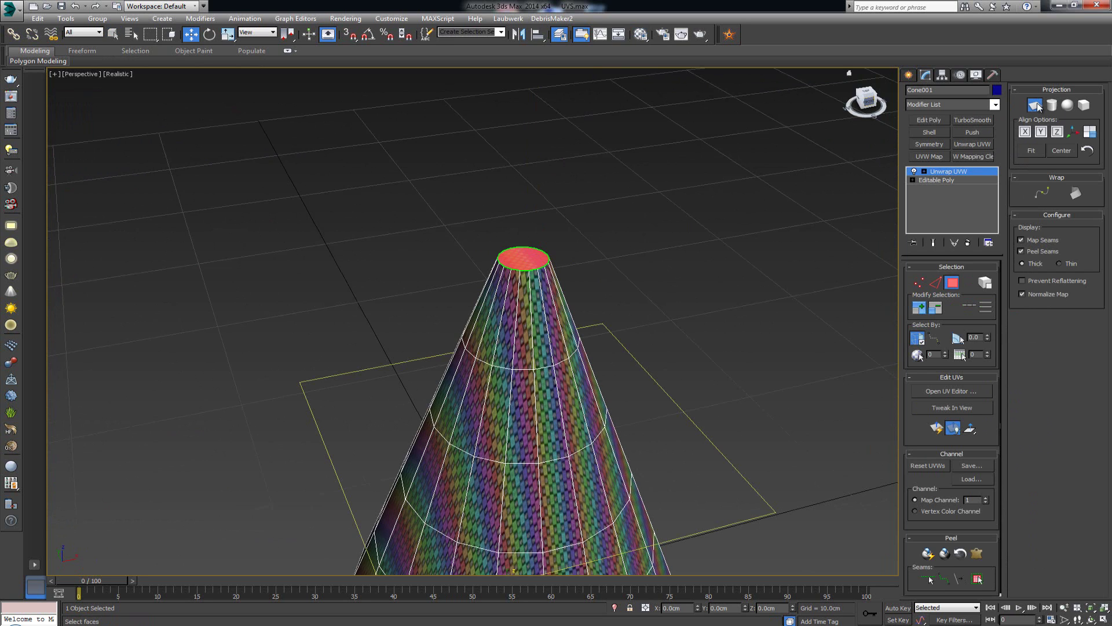
{"action": "scroll", "coordinate": [638, 205], "scroll_direction": "down", "scroll_amount": 3}
{"action": "middle_click_drag", "start_coordinate": [622, 308], "coordinate": [626, 205], "text": "alt"}
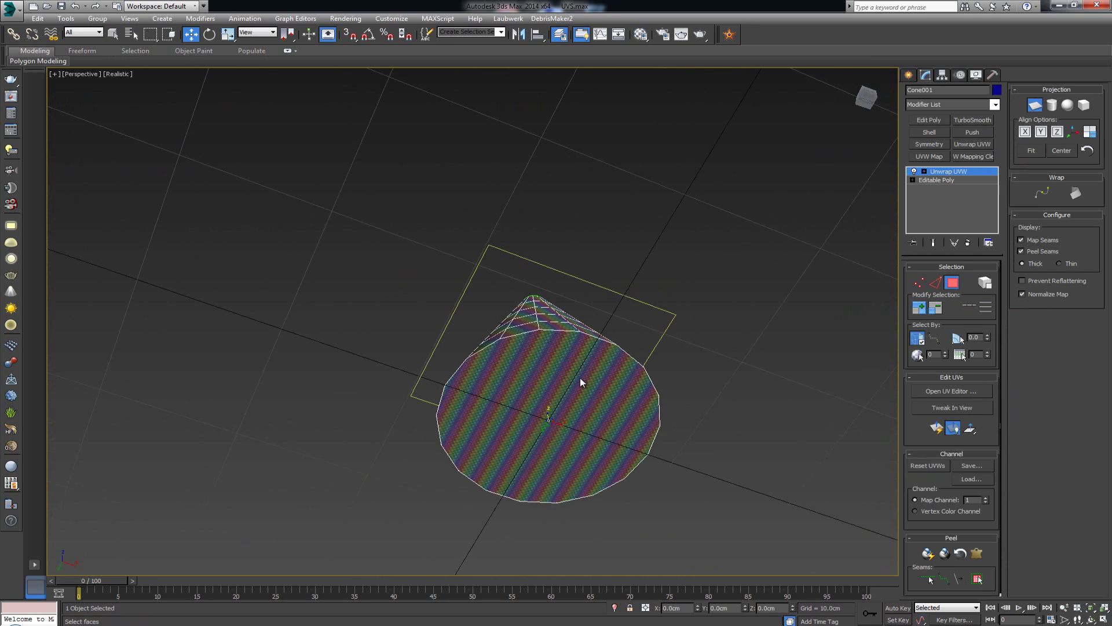
{"action": "left_click", "coordinate": [1037, 106]}
Apply a planar projection to the polygon of the cone's base.
{"action": "left_click", "coordinate": [554, 417]}
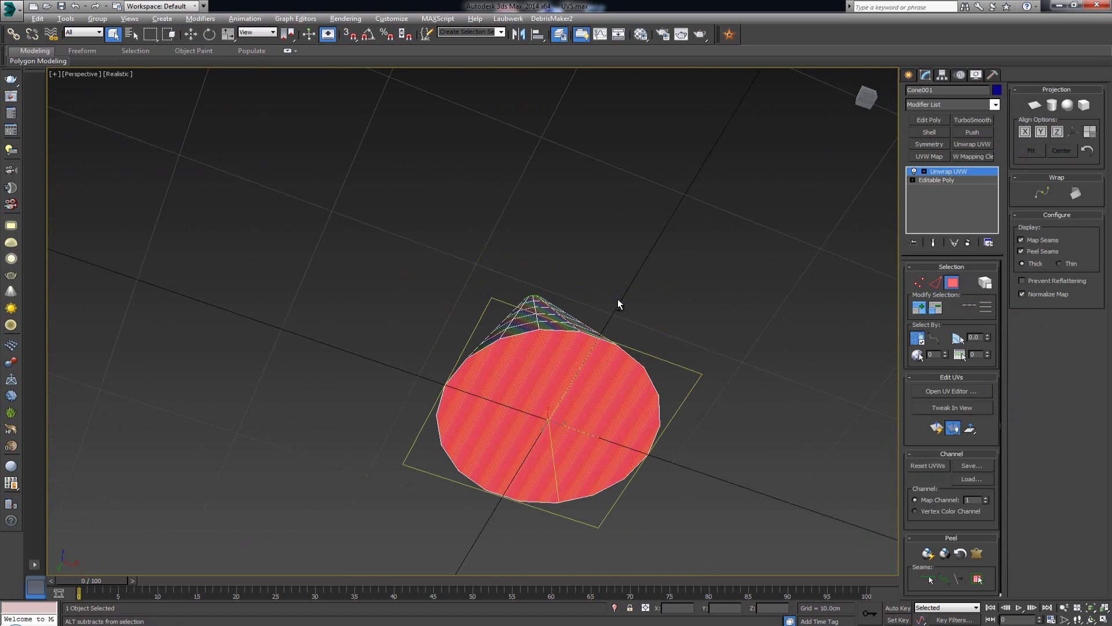
{"action": "middle_click_drag", "start_coordinate": [617, 298], "coordinate": [613, 356], "text": "alt"}
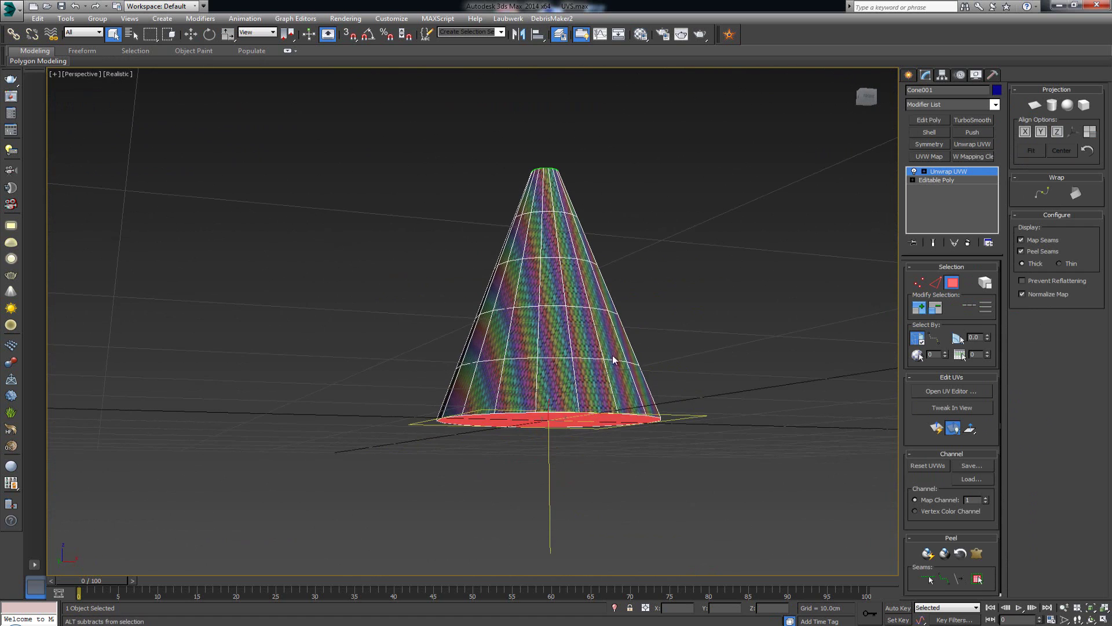
{"action": "left_click", "coordinate": [1037, 106]}
Select a full-height edge loop down the cone's side and convert it to a peel seam.
{"action": "middle_click_drag", "start_coordinate": [594, 238], "coordinate": [615, 288], "text": "alt"}
{"action": "left_click", "coordinate": [578, 235]}
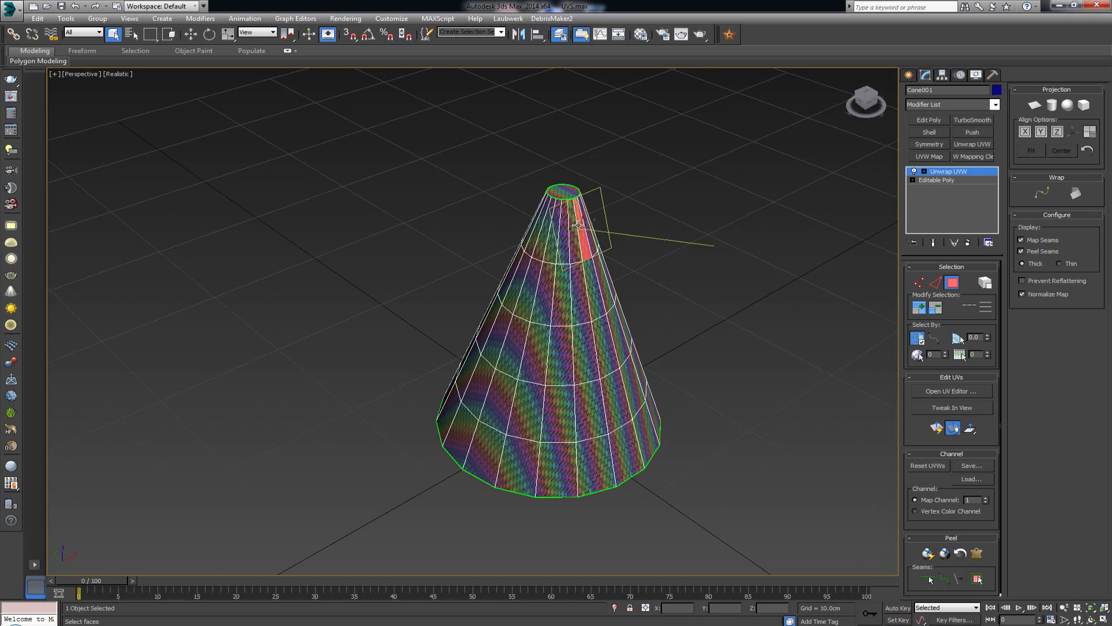
{"action": "key", "text": "2"}
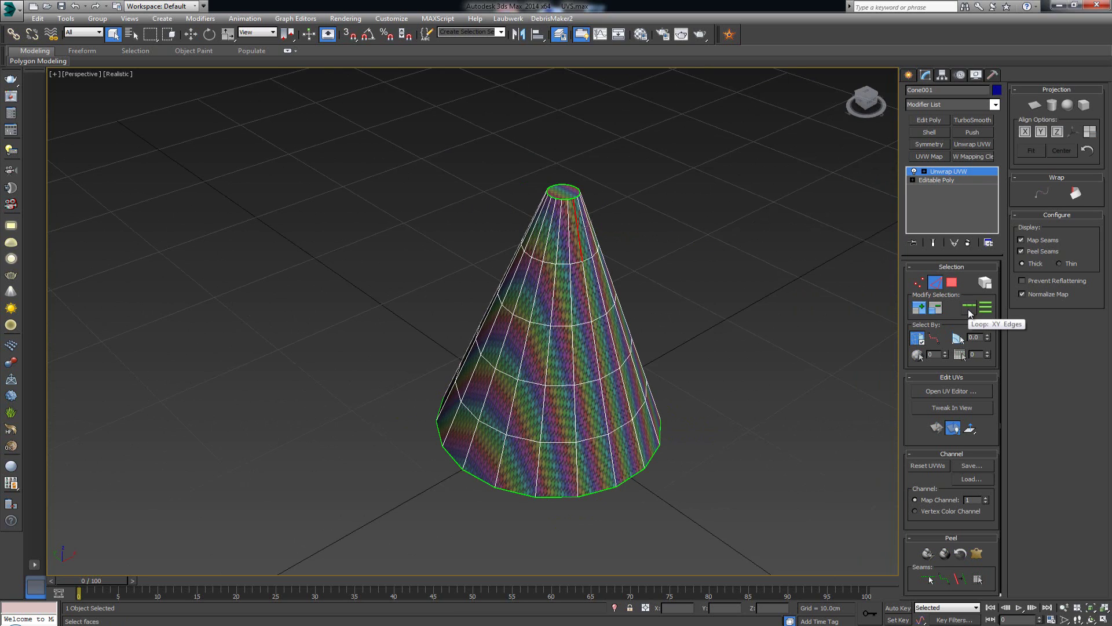
{"action": "left_click", "coordinate": [971, 312]}
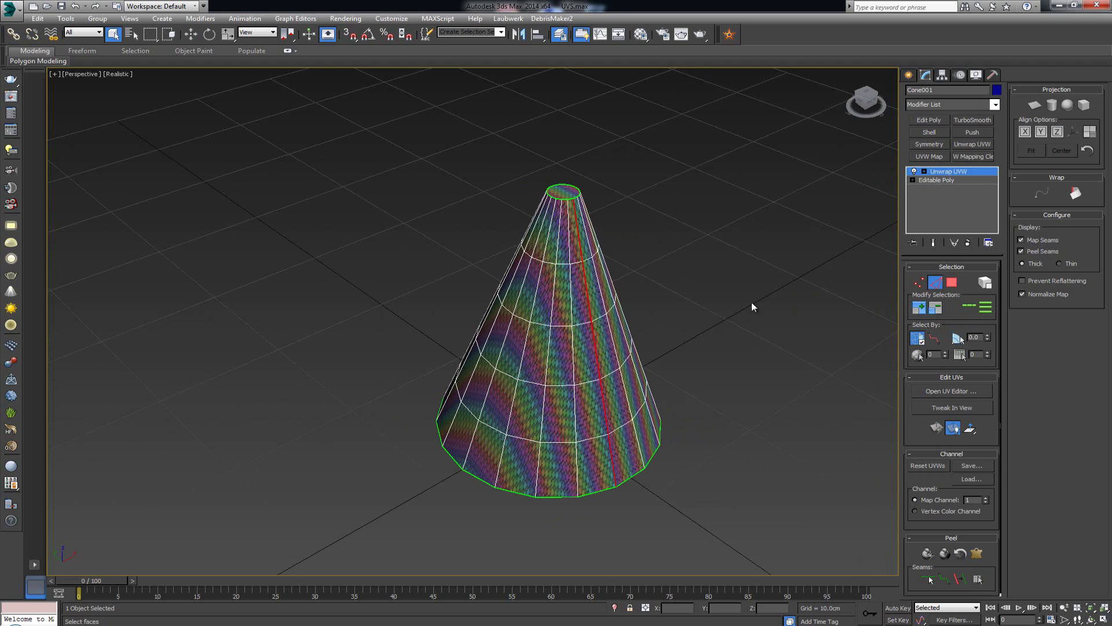
{"action": "left_click", "coordinate": [960, 579]}
{"action": "left_click", "coordinate": [937, 283]}
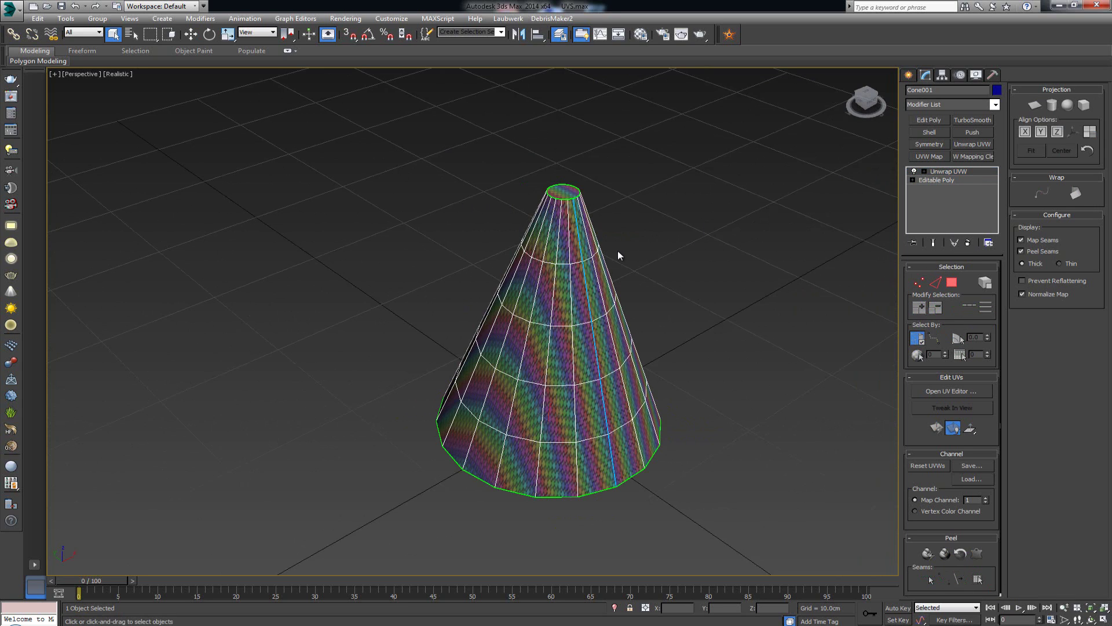
Open the UV editor and select all of the cone's polygons with Ignore Backfacing turned off.
{"action": "middle_click_drag", "start_coordinate": [564, 244], "coordinate": [536, 250], "text": "alt"}
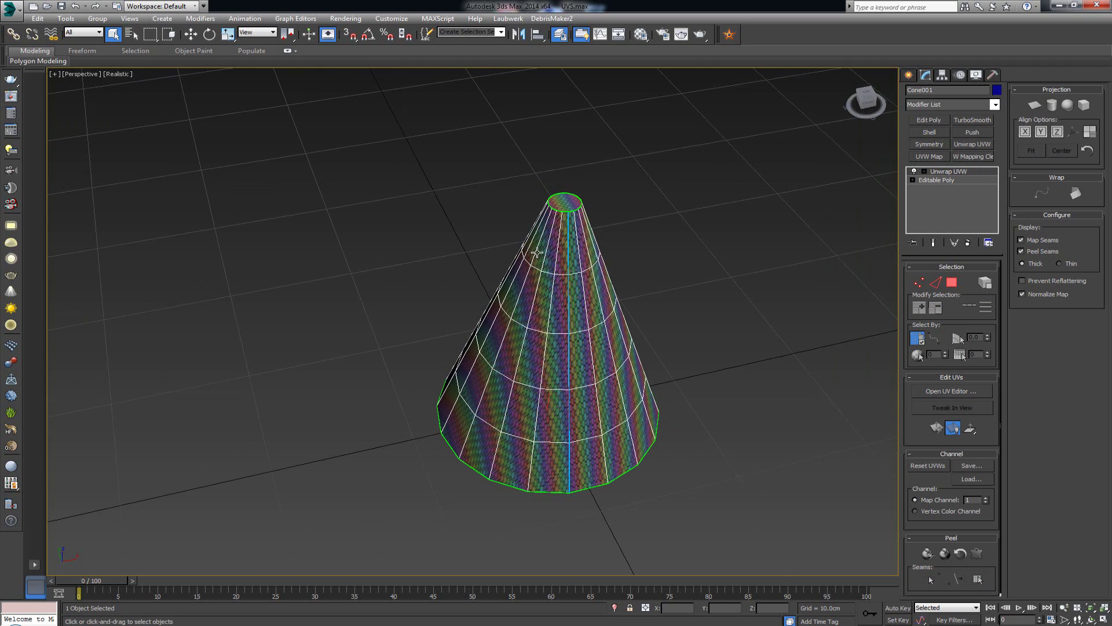
{"action": "left_click", "coordinate": [971, 392]}
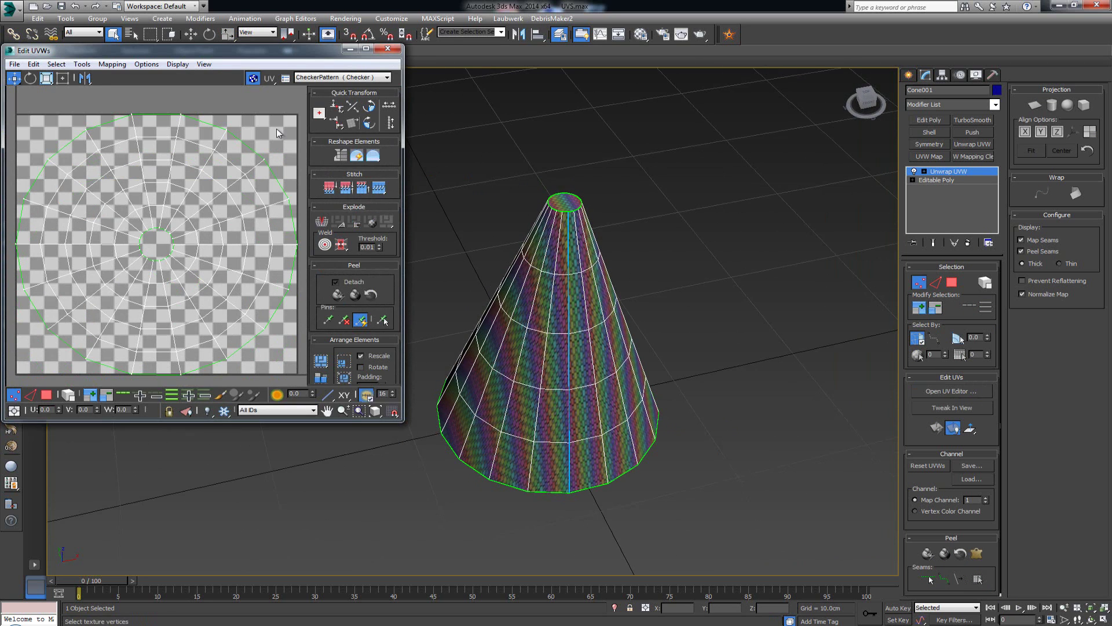
{"action": "left_click", "coordinate": [81, 64]}
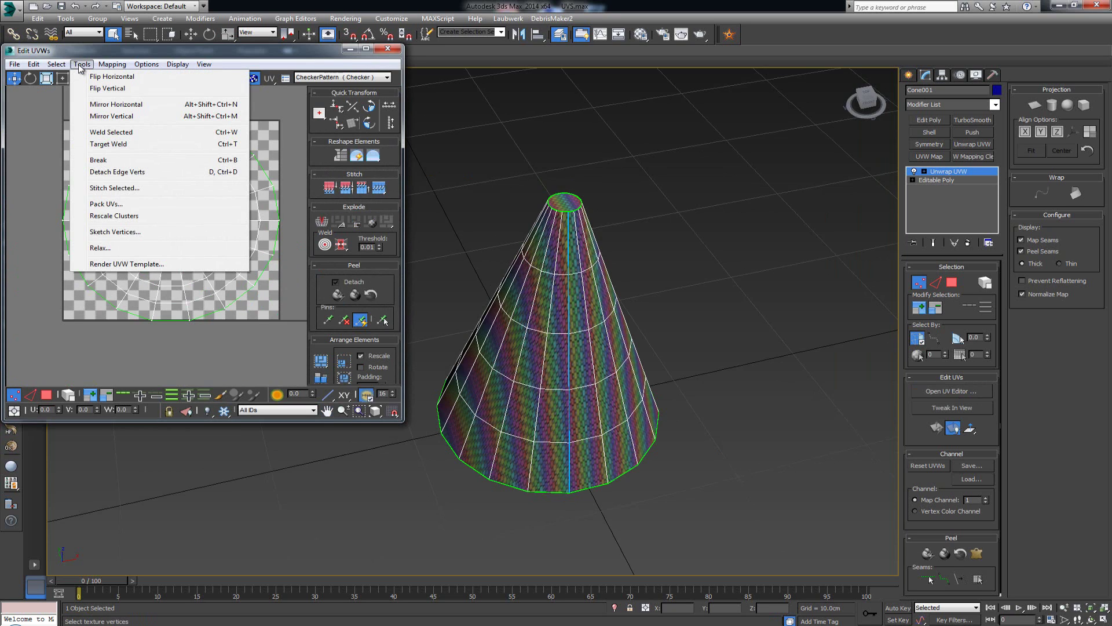
{"action": "mouse_move", "coordinate": [112, 64]}
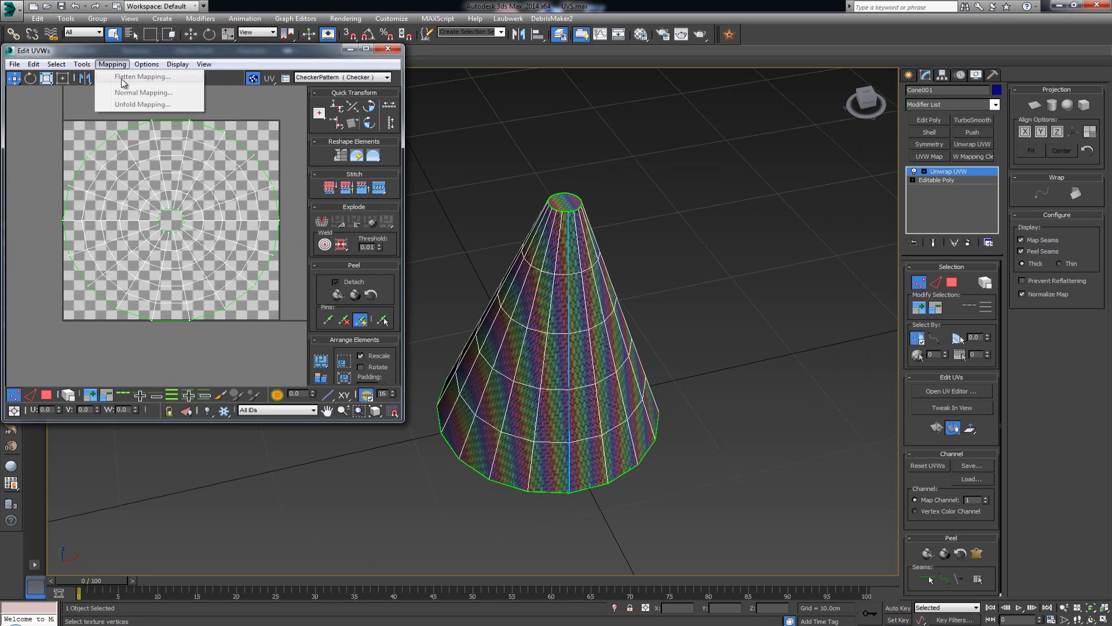
{"action": "left_click", "coordinate": [952, 282]}
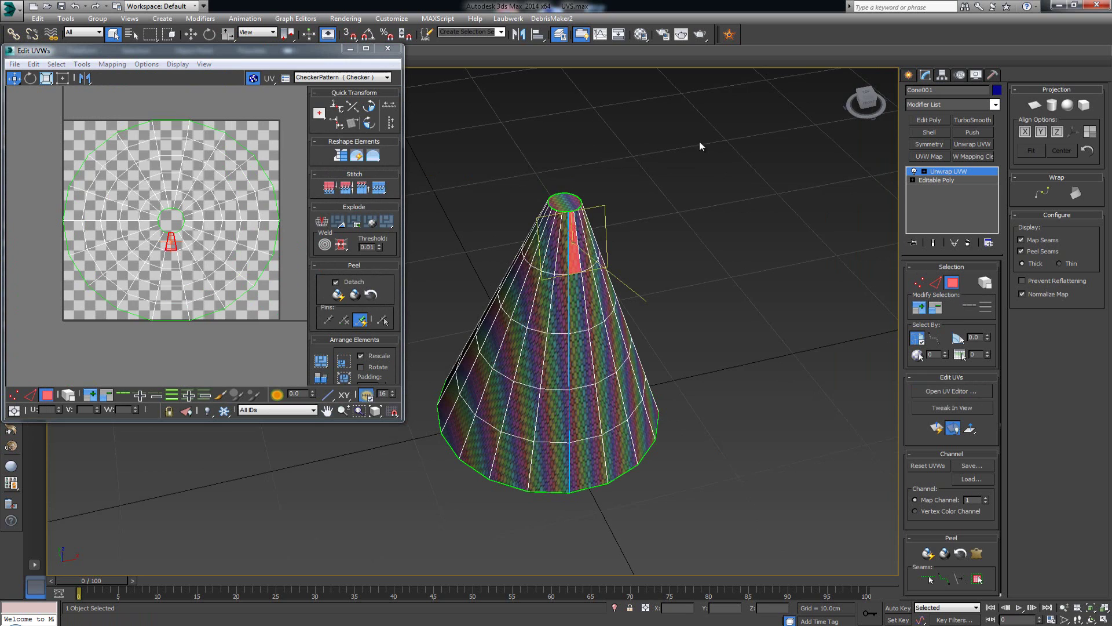
{"action": "left_click_drag", "start_coordinate": [700, 141], "coordinate": [389, 565]}
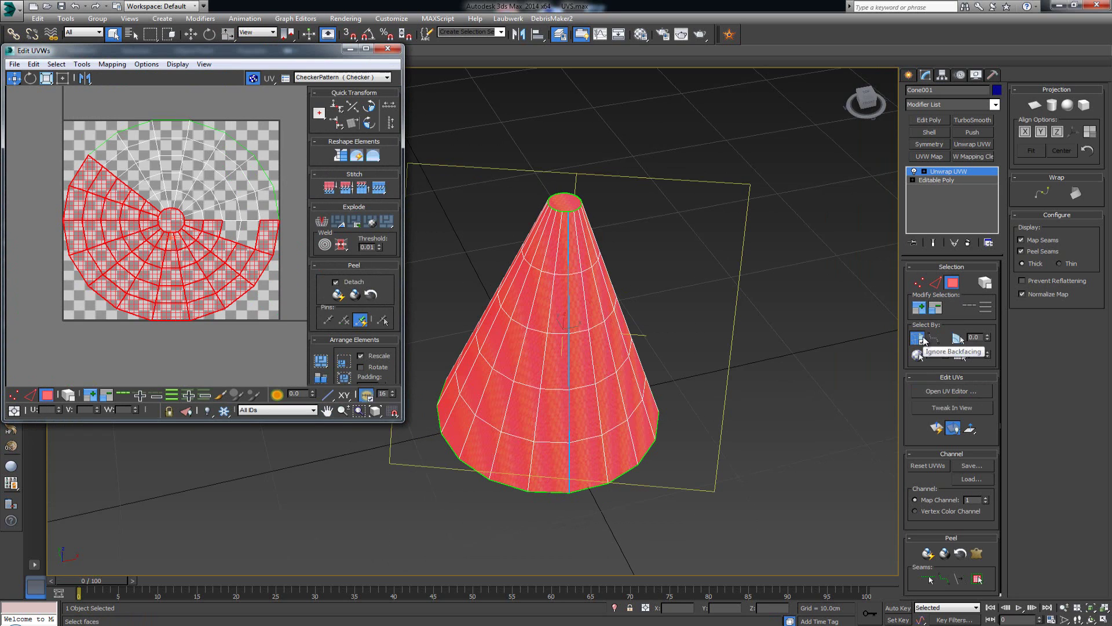
{"action": "left_click_drag", "start_coordinate": [746, 125], "coordinate": [783, 183]}
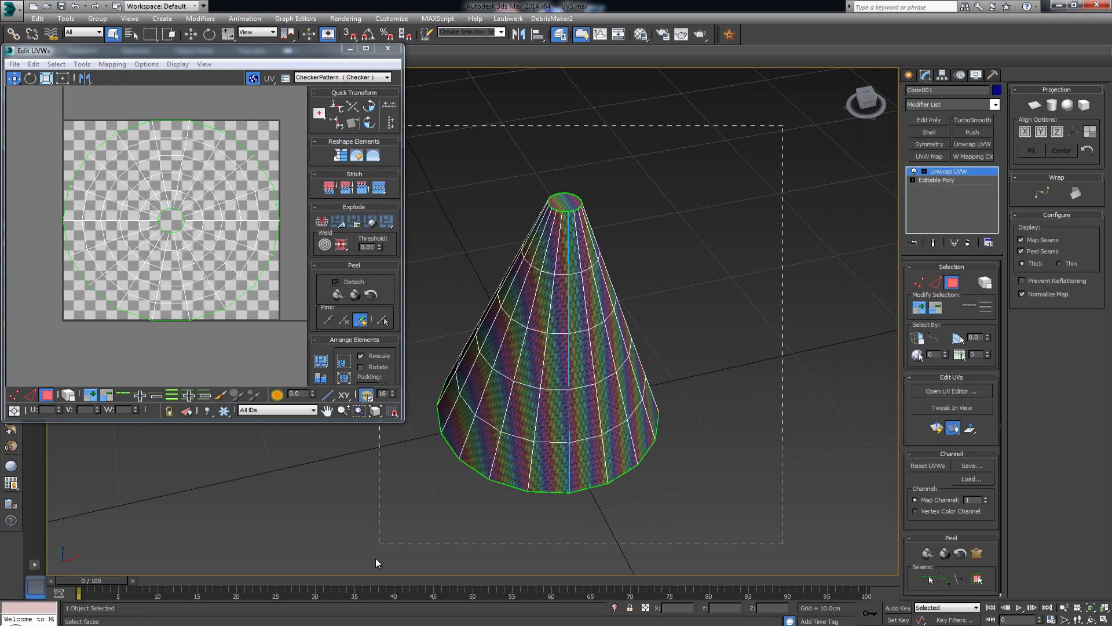
{"action": "left_click_drag", "start_coordinate": [375, 558], "coordinate": [377, 556]}
Apply Unfold Mapping to the selected polygons using Walk to closest face with Normalize Clusters enabled.
{"action": "left_click", "coordinate": [112, 64]}
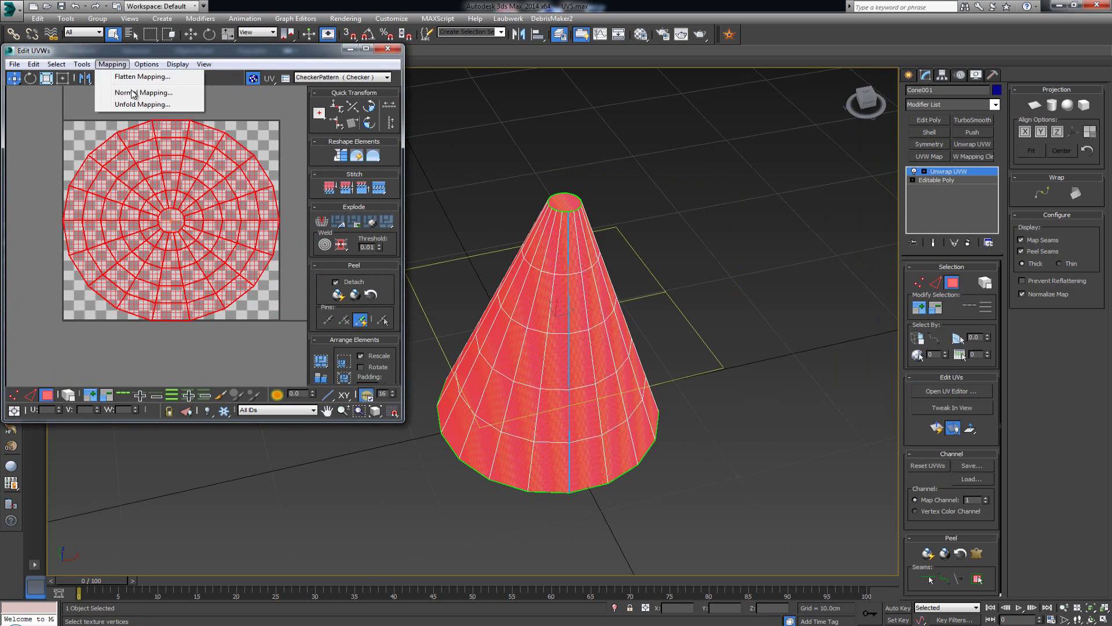
{"action": "left_click", "coordinate": [134, 105]}
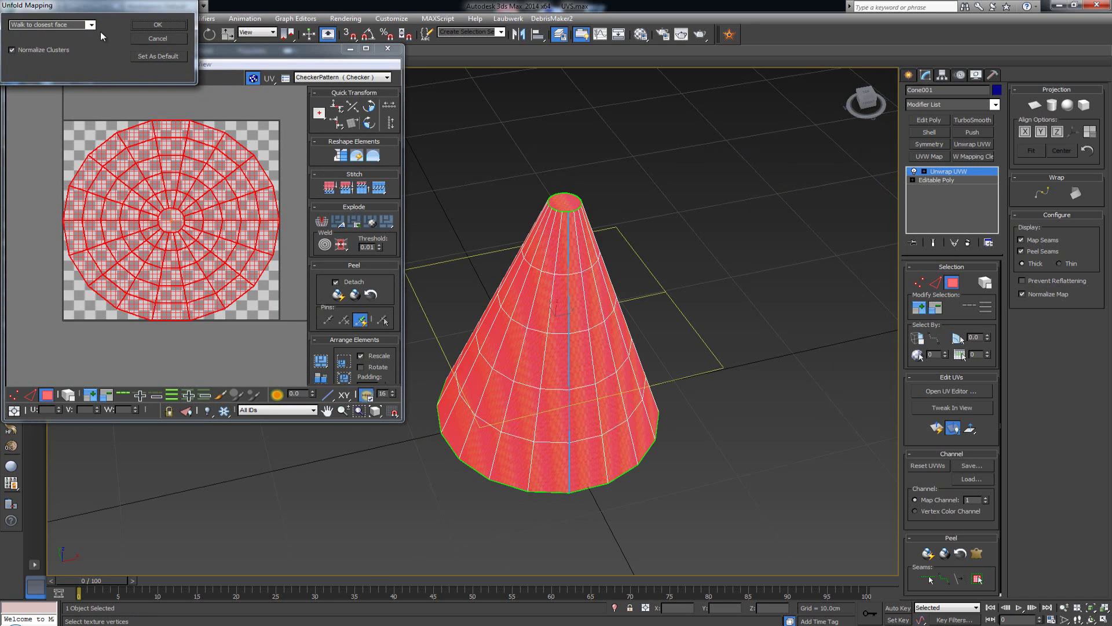
{"action": "left_click", "coordinate": [168, 24]}
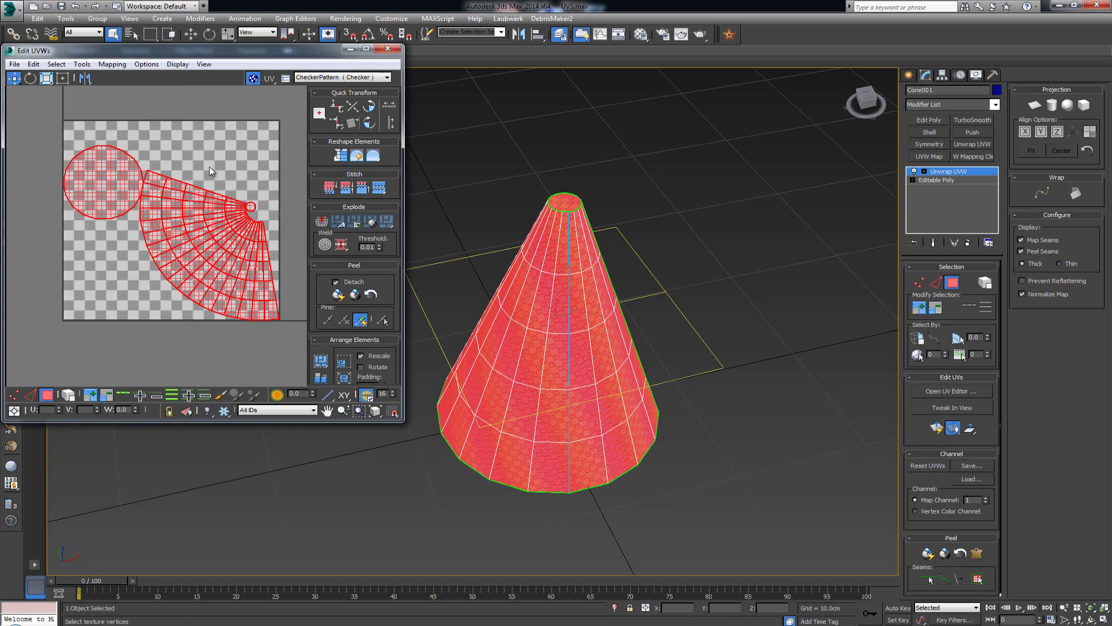
{"action": "scroll", "coordinate": [207, 166], "scroll_direction": "up", "scroll_amount": 1}
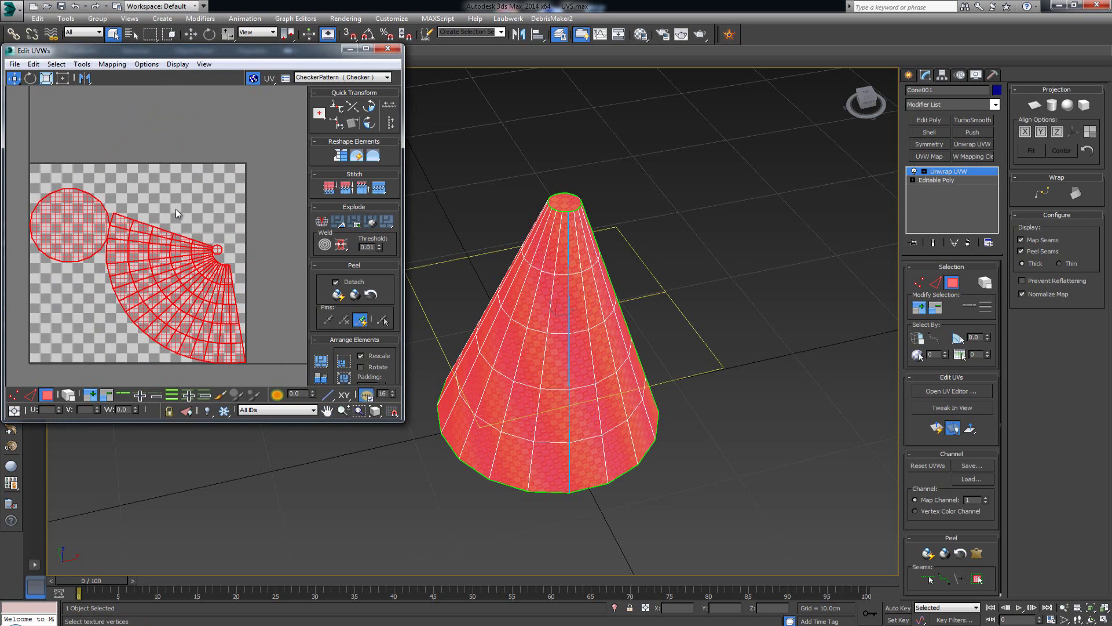
Move the base cap and top cap UV shells away from the fan-shaped side shell, beyond its upper edge.
{"action": "scroll", "coordinate": [176, 209], "scroll_direction": "up", "scroll_amount": 1}
{"action": "middle_click_drag", "start_coordinate": [69, 217], "coordinate": [115, 191]}
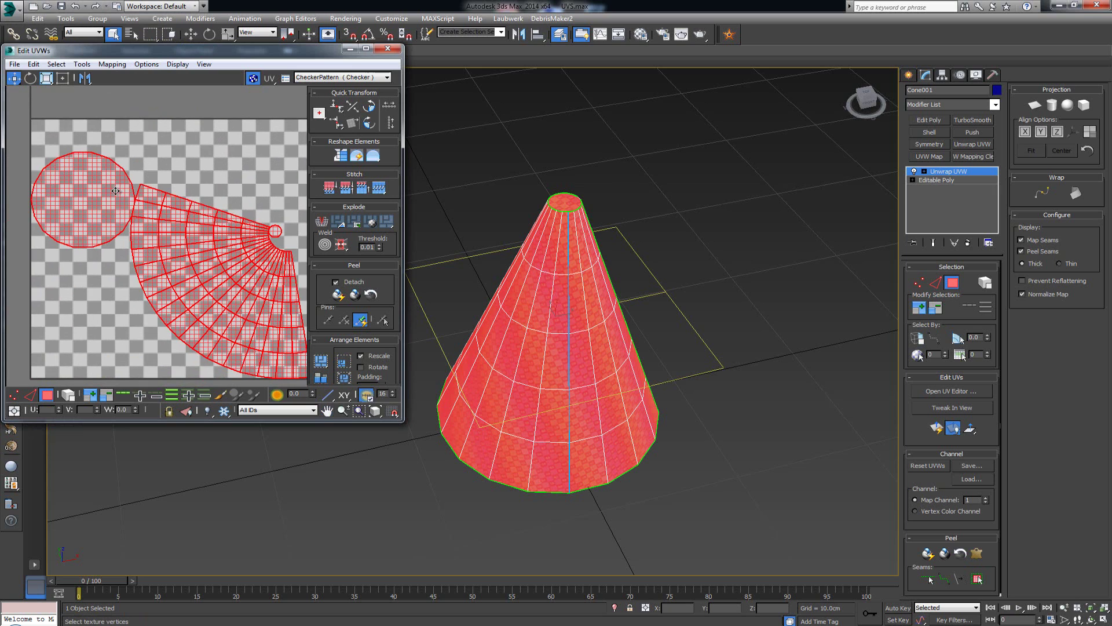
{"action": "left_click", "coordinate": [140, 162]}
{"action": "left_click", "coordinate": [88, 203]}
{"action": "left_click_drag", "start_coordinate": [88, 203], "coordinate": [139, 210]}
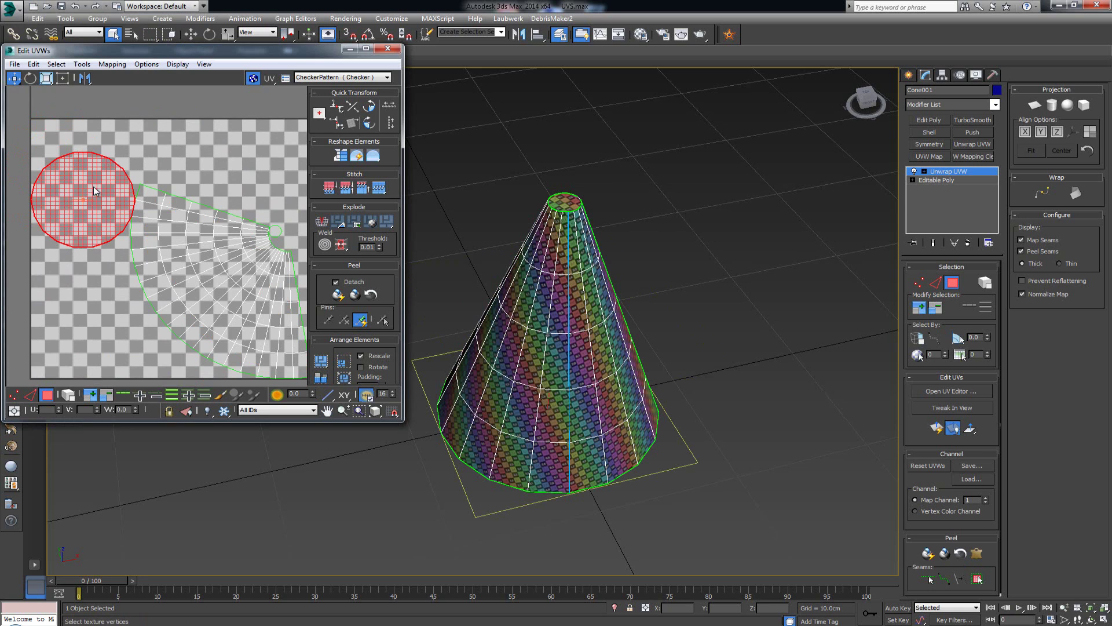
{"action": "left_click_drag", "start_coordinate": [97, 192], "coordinate": [65, 119]}
{"action": "middle_click_drag", "start_coordinate": [180, 178], "coordinate": [166, 182]}
{"action": "left_click", "coordinate": [261, 235]}
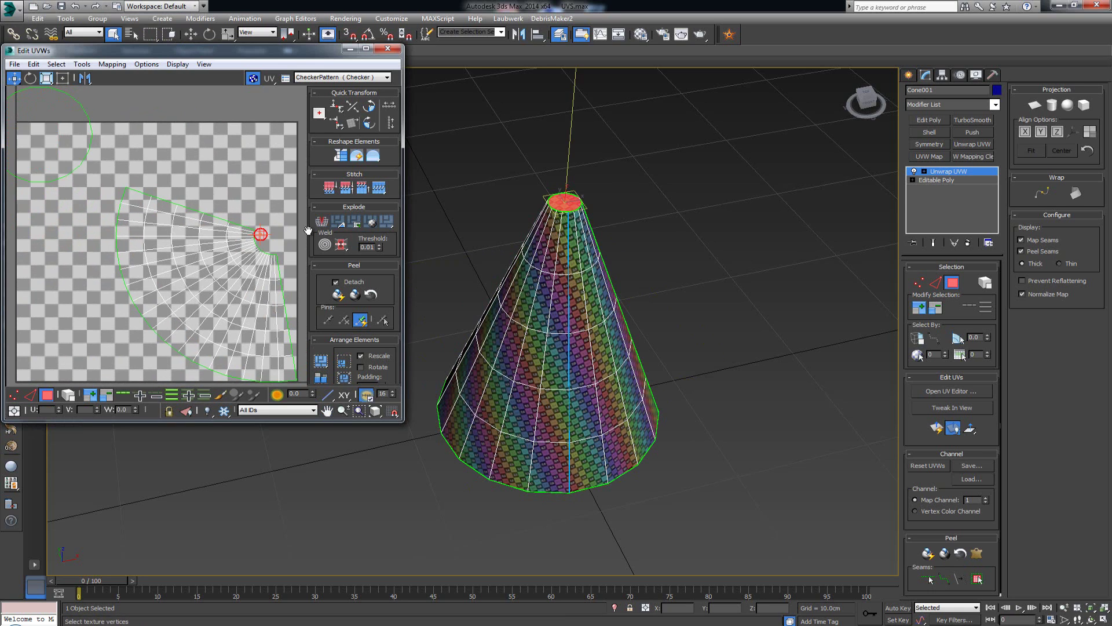
{"action": "left_click_drag", "start_coordinate": [258, 237], "coordinate": [155, 134]}
{"action": "left_click", "coordinate": [207, 162]}
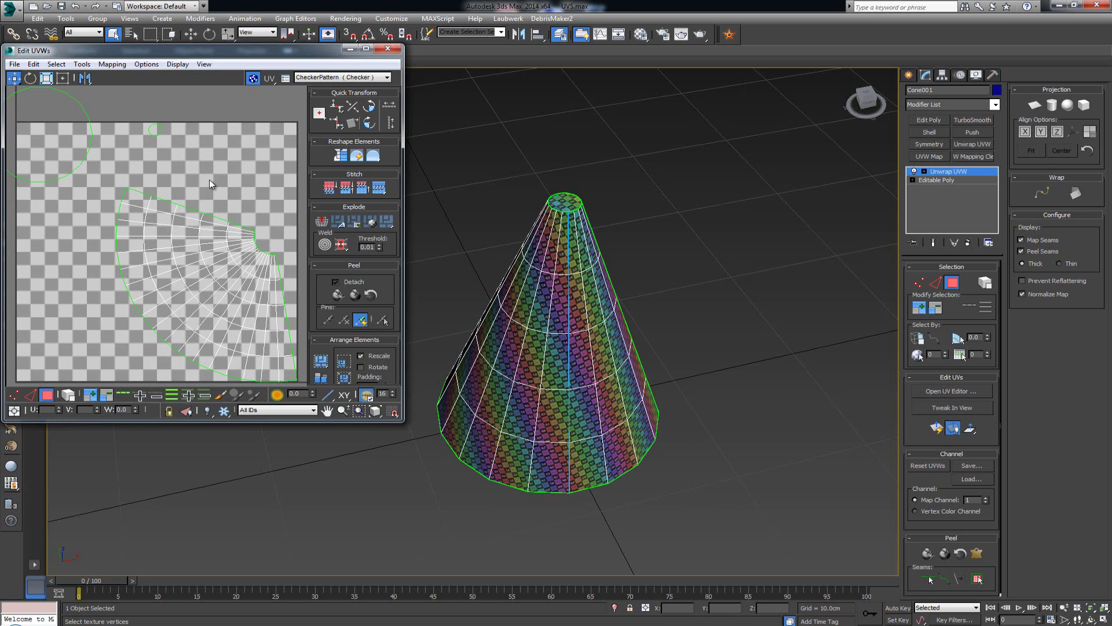
Close the UV editor, deselect the cone and examine the checker texture along the side seam from several angles.
{"action": "left_click", "coordinate": [388, 49]}
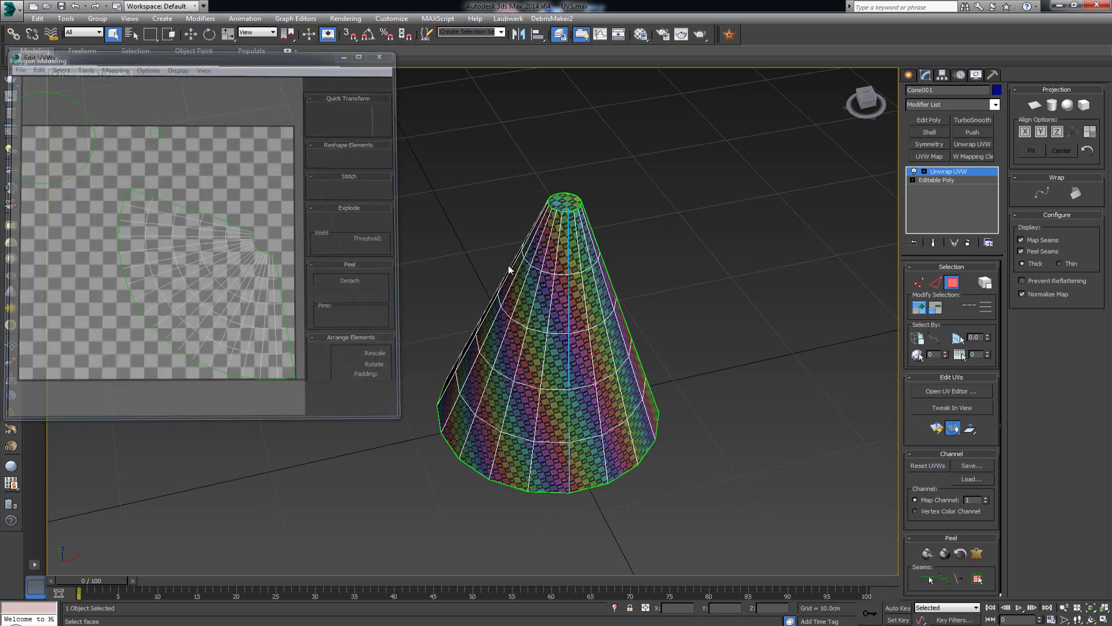
{"action": "left_click", "coordinate": [951, 284]}
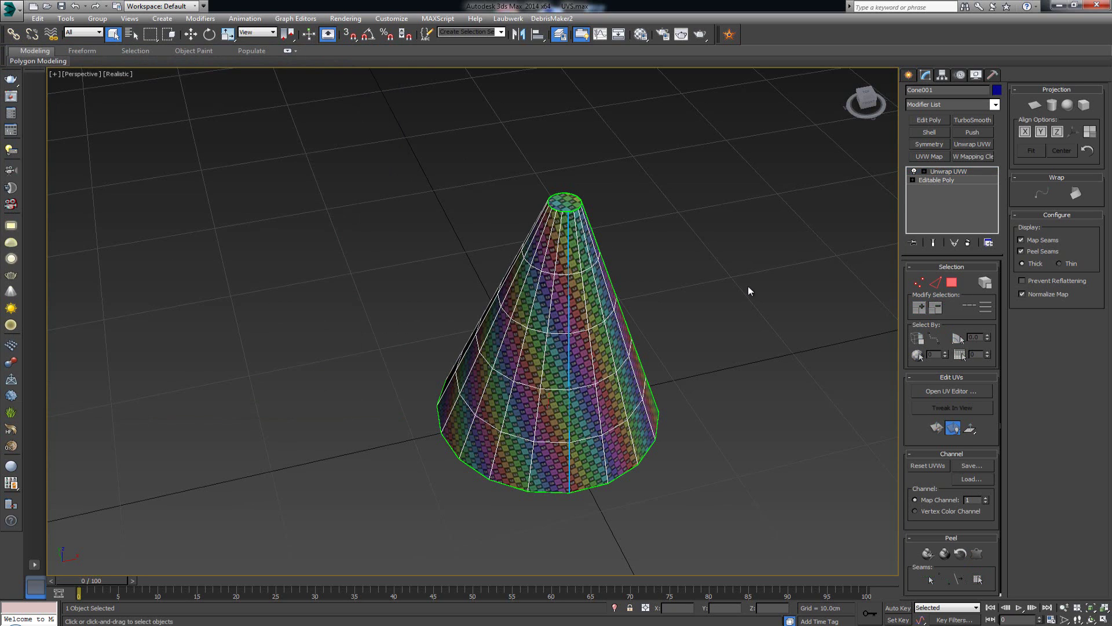
{"action": "left_click", "coordinate": [746, 285]}
{"action": "middle_click_drag", "start_coordinate": [657, 318], "coordinate": [557, 288], "text": "alt"}
{"action": "scroll", "coordinate": [550, 290], "scroll_direction": "up", "scroll_amount": 5}
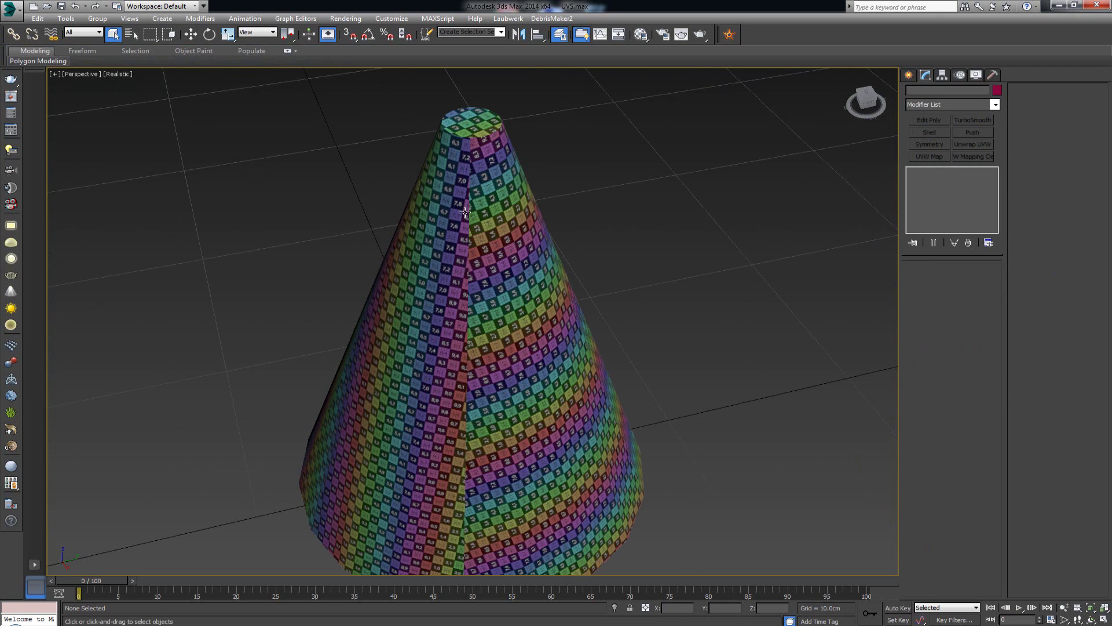
{"action": "middle_click_drag", "start_coordinate": [467, 477], "coordinate": [476, 429], "text": "alt"}
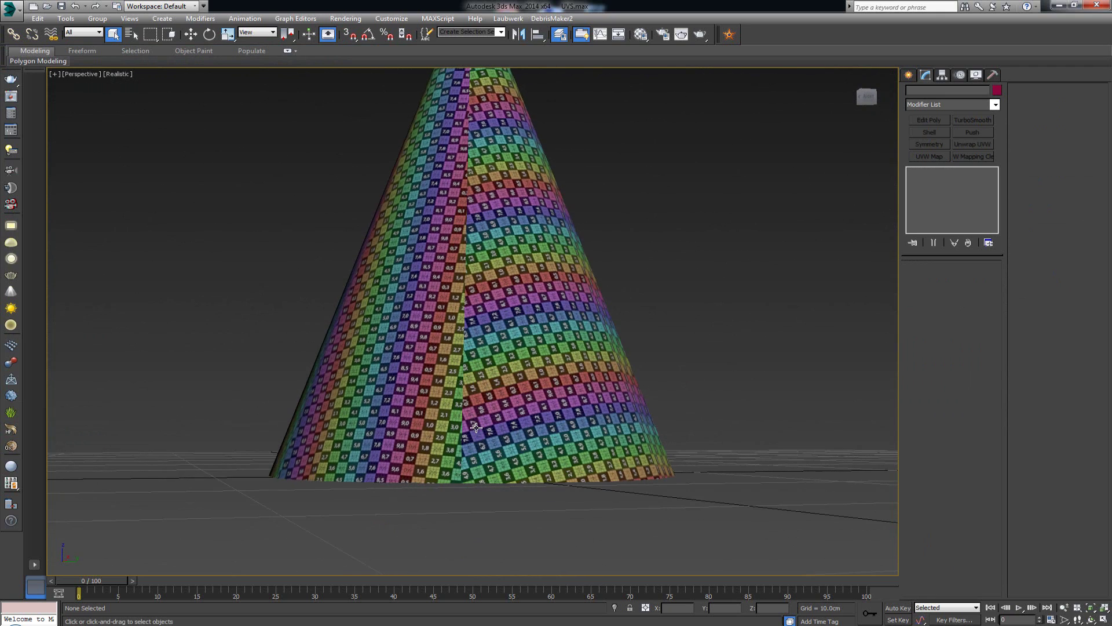
{"action": "middle_click_drag", "start_coordinate": [491, 156], "coordinate": [493, 176], "text": "alt"}
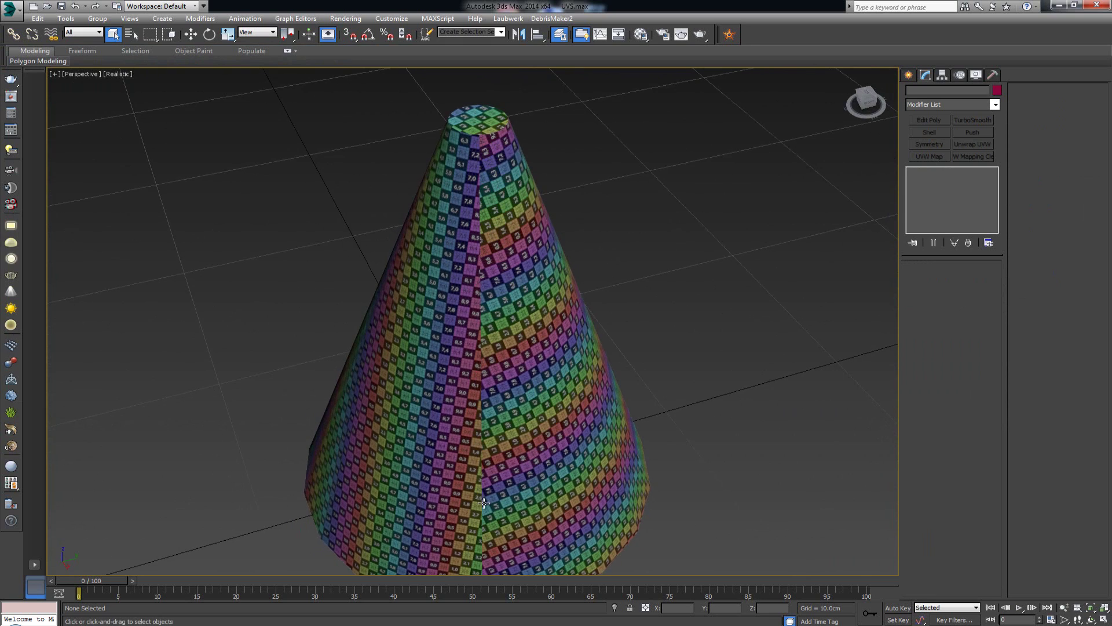
{"action": "middle_click_drag", "start_coordinate": [568, 405], "coordinate": [542, 369], "text": "alt"}
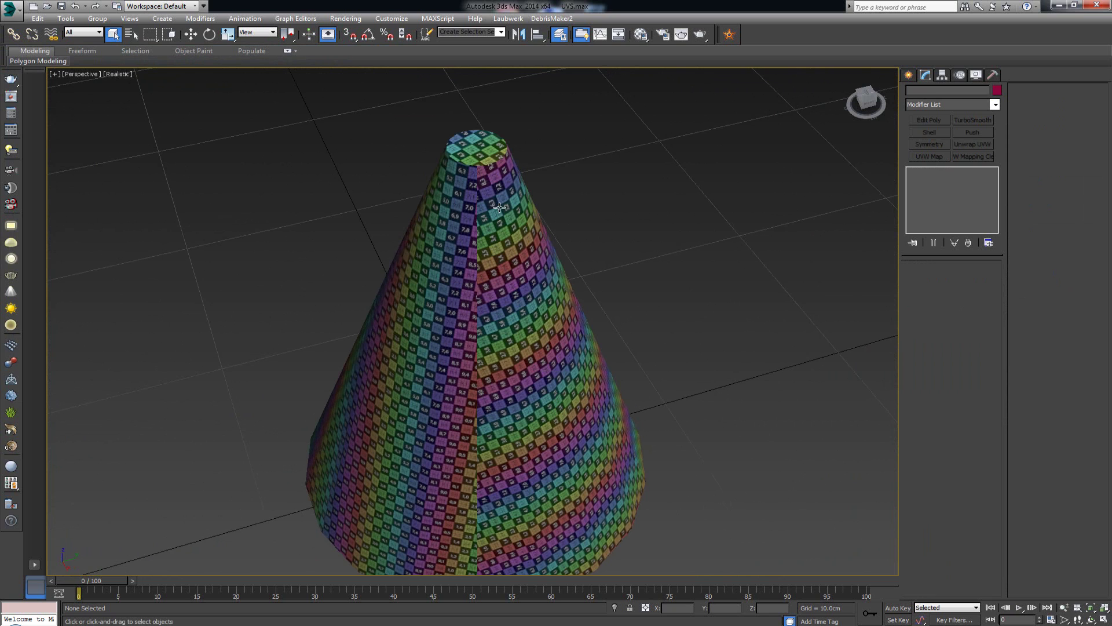
Reselect the cone, reopen the UV editor and select the whole side shell using polygon element selection.
{"action": "left_click", "coordinate": [549, 279]}
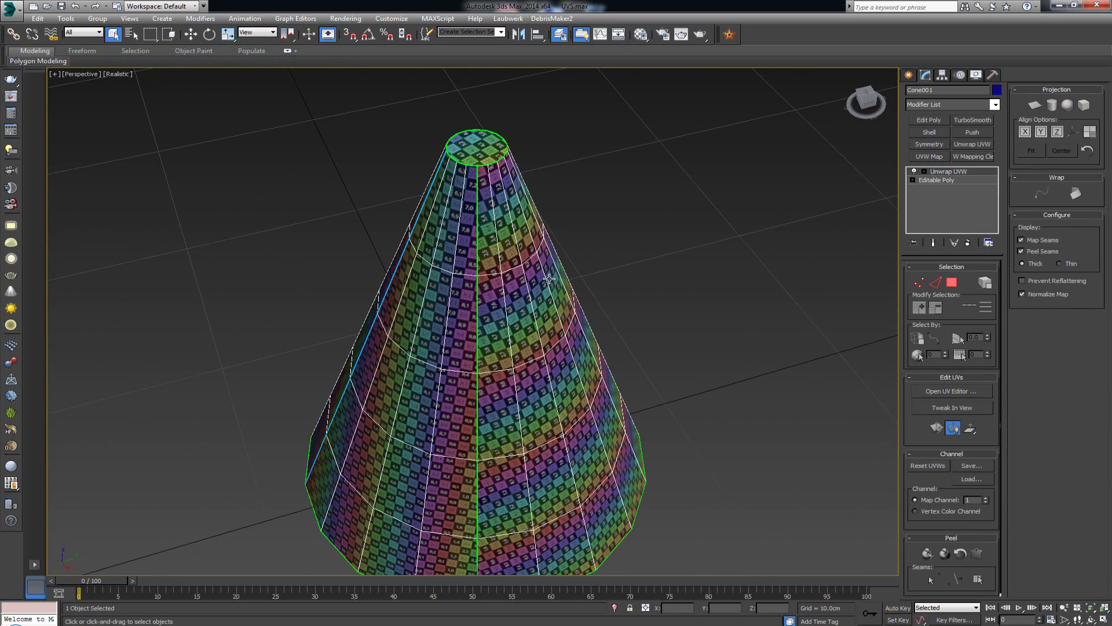
{"action": "left_click", "coordinate": [943, 394]}
{"action": "scroll", "coordinate": [215, 219], "scroll_direction": "down", "scroll_amount": 2}
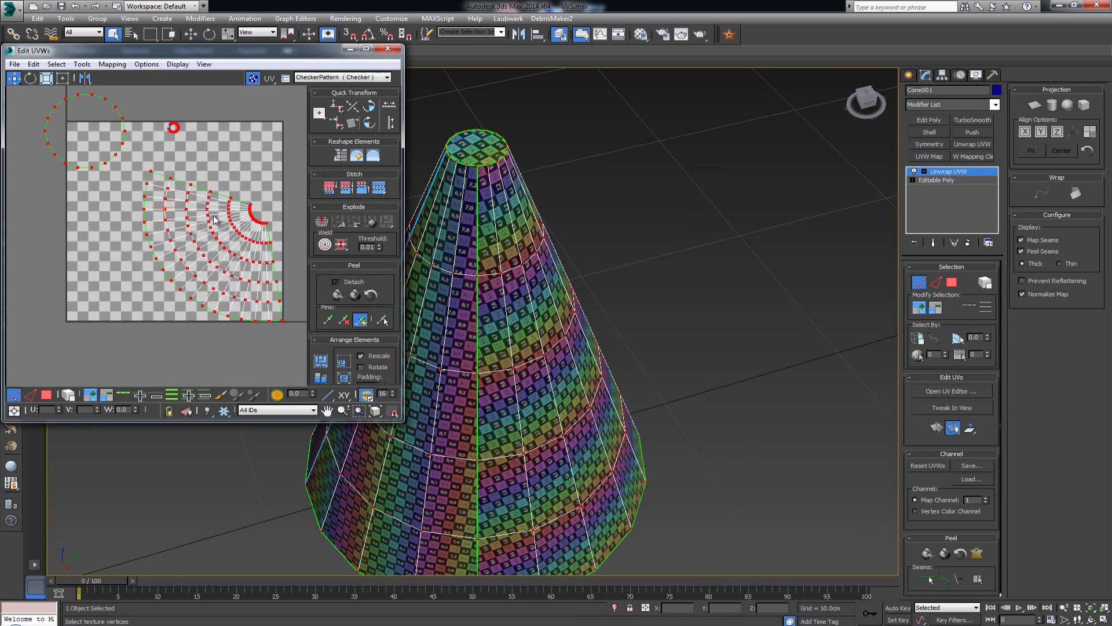
{"action": "left_click", "coordinate": [48, 394]}
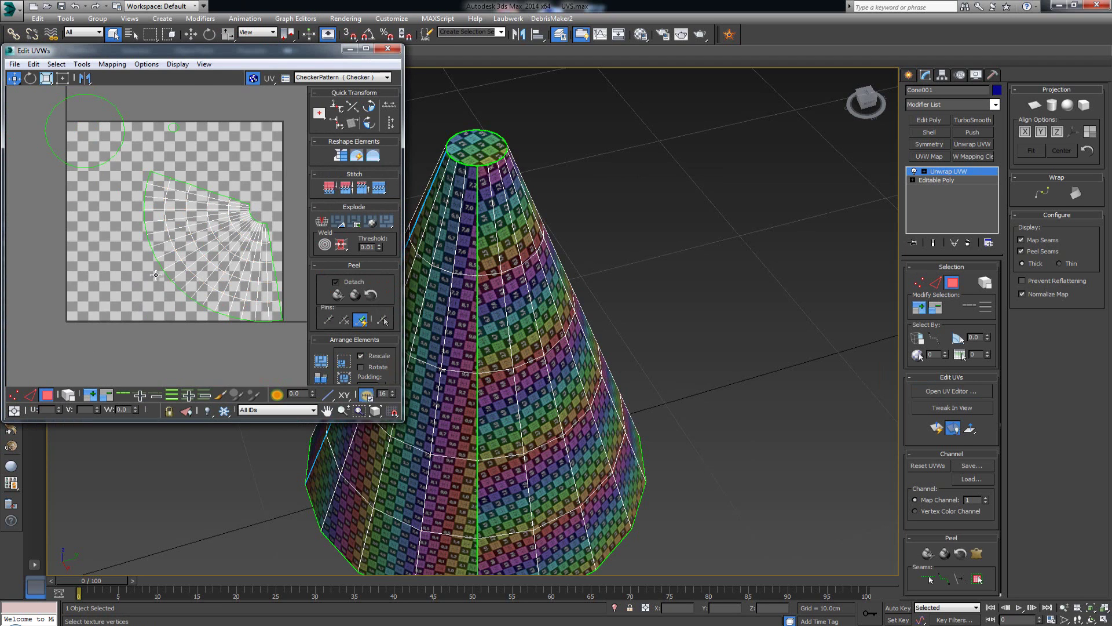
{"action": "left_click", "coordinate": [68, 395]}
{"action": "left_click", "coordinate": [193, 265]}
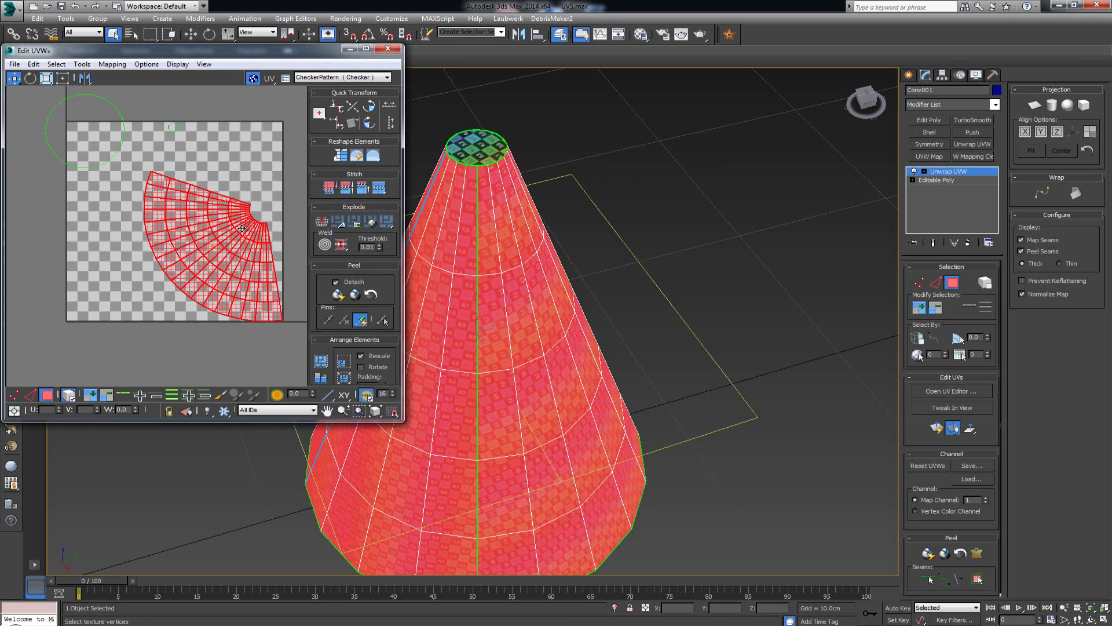
Rotate the side shell until the fan is symmetrical with its narrow end up, and move it inside the UV tile.
{"action": "key", "text": "e"}
{"action": "left_click_drag", "start_coordinate": [265, 294], "coordinate": [301, 238]}
{"action": "key", "text": "w"}
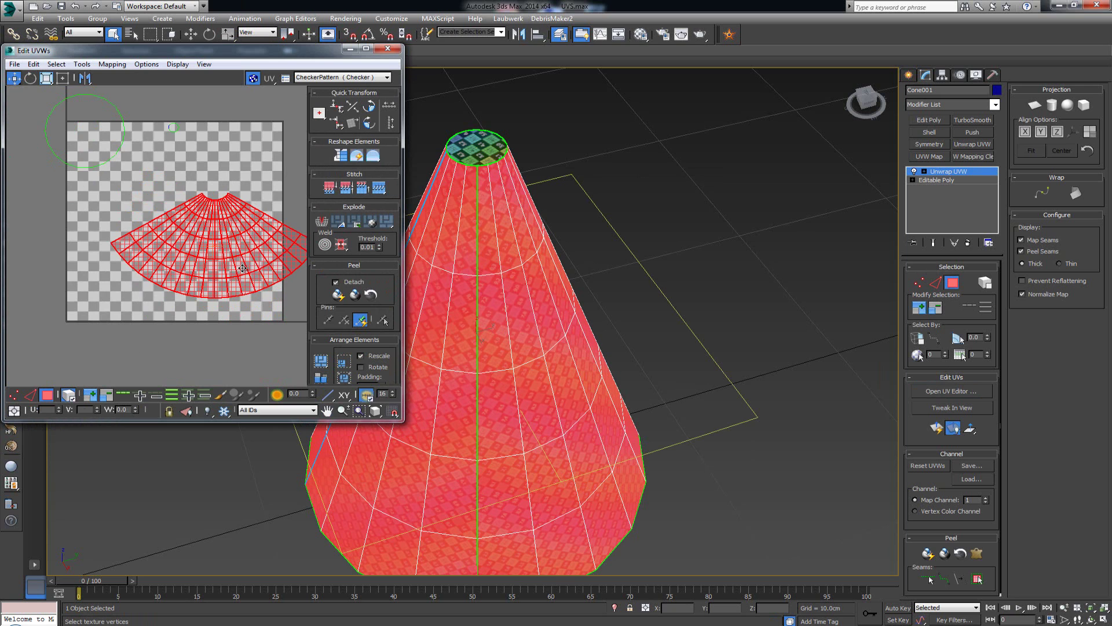
{"action": "left_click_drag", "start_coordinate": [243, 269], "coordinate": [202, 249]}
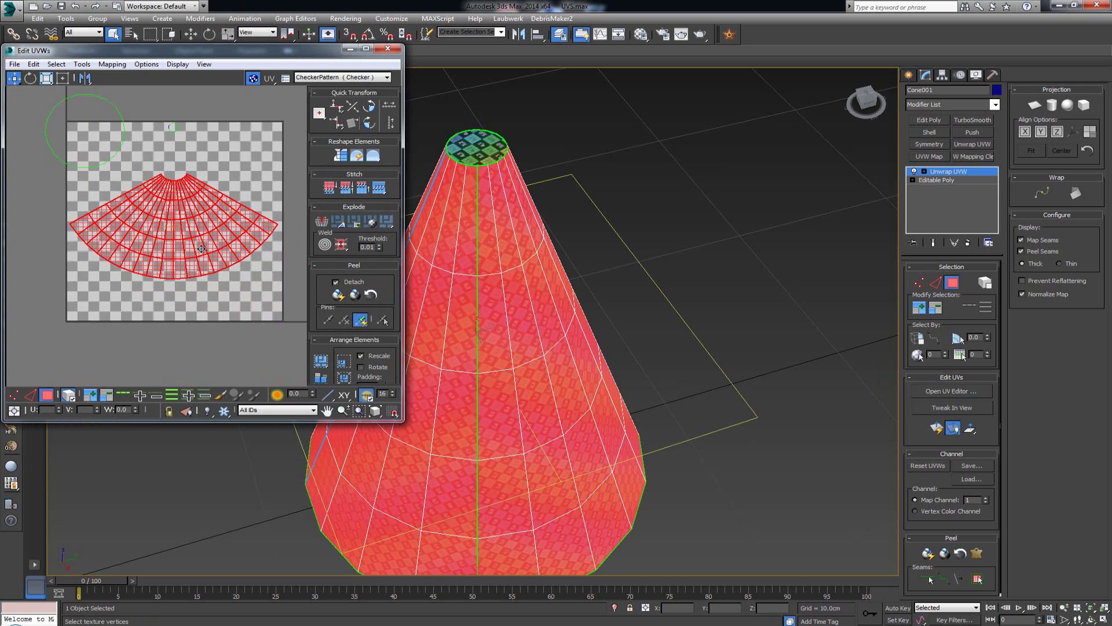
{"action": "left_click", "coordinate": [230, 158]}
Stitch the top cap shell to the middle edge of the fan's short inner arc.
{"action": "scroll", "coordinate": [206, 185], "scroll_direction": "up", "scroll_amount": 2}
{"action": "scroll", "coordinate": [200, 186], "scroll_direction": "up", "scroll_amount": 2}
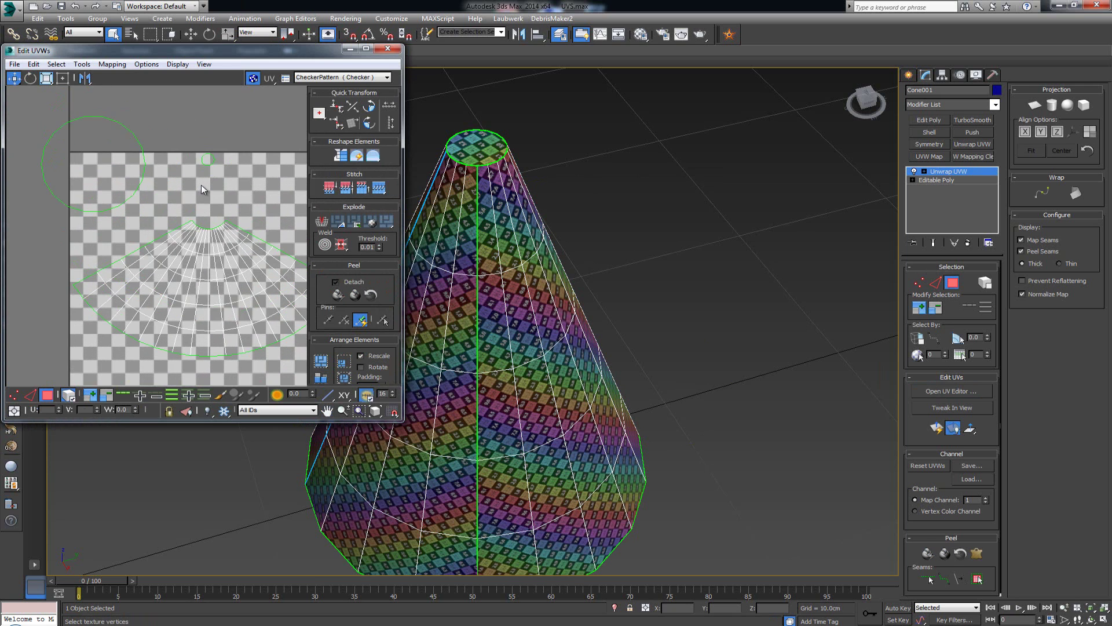
{"action": "scroll", "coordinate": [204, 217], "scroll_direction": "up", "scroll_amount": 4}
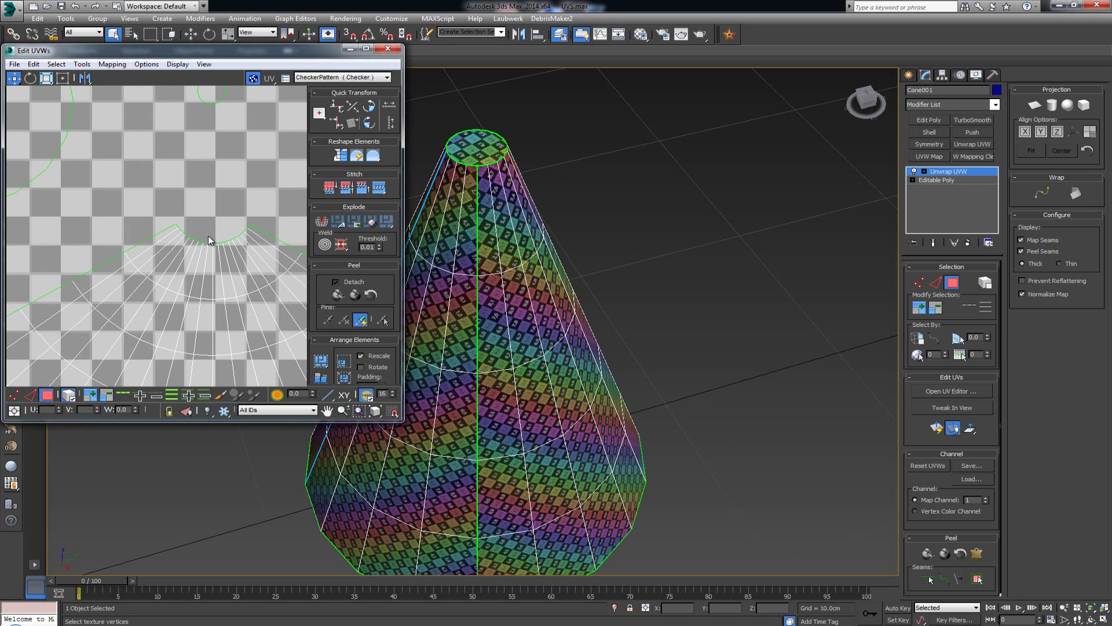
{"action": "left_click", "coordinate": [212, 247]}
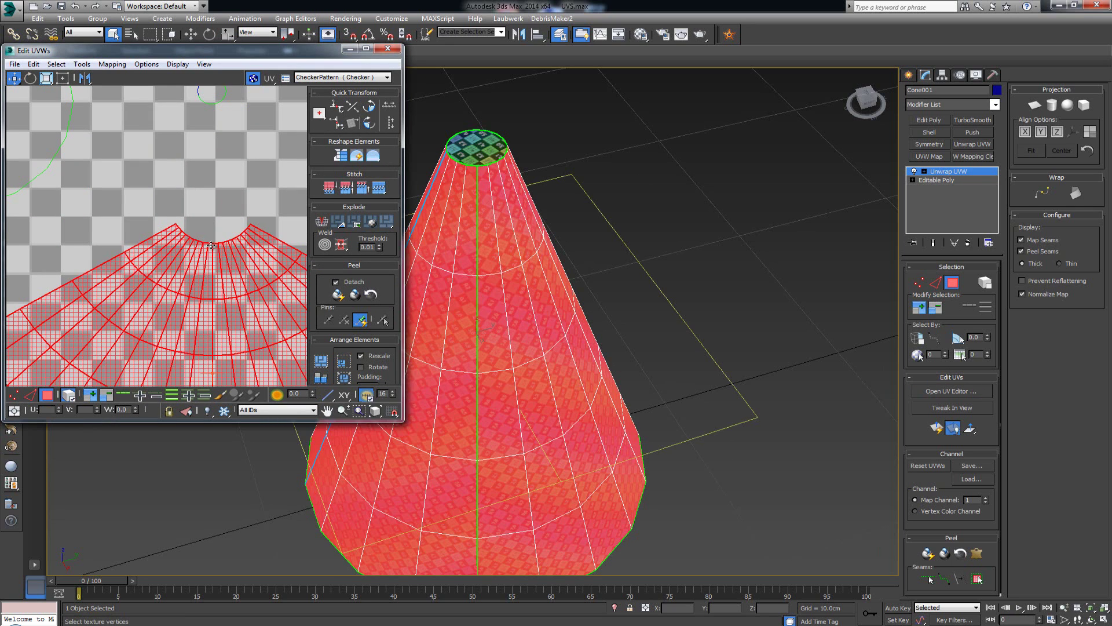
{"action": "key", "text": "2"}
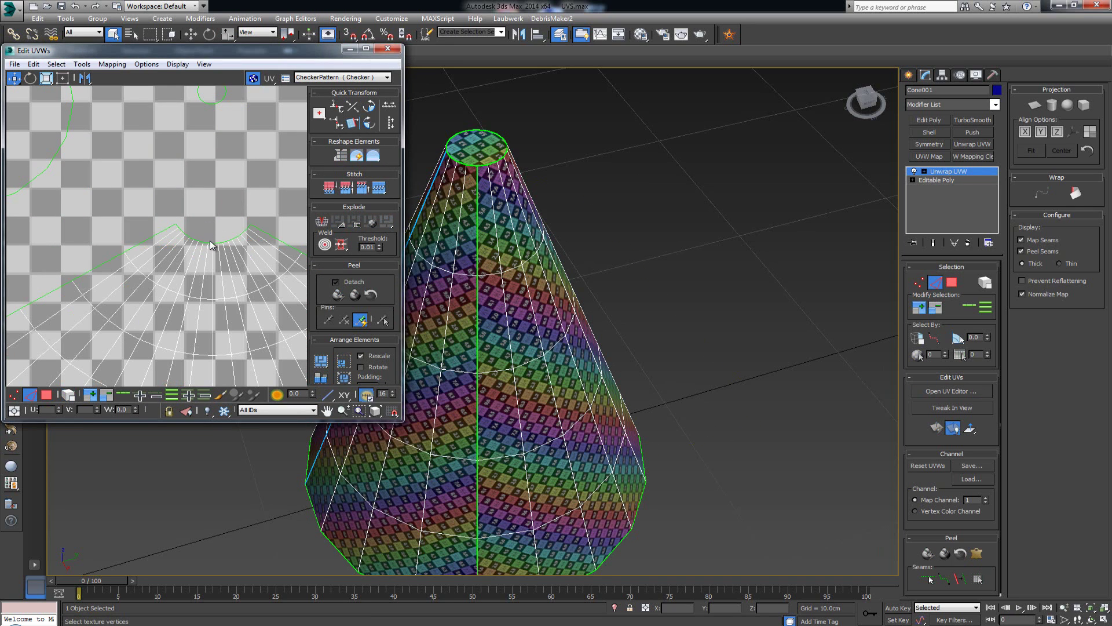
{"action": "left_click", "coordinate": [210, 244]}
{"action": "middle_click_drag", "start_coordinate": [231, 203], "coordinate": [231, 100]}
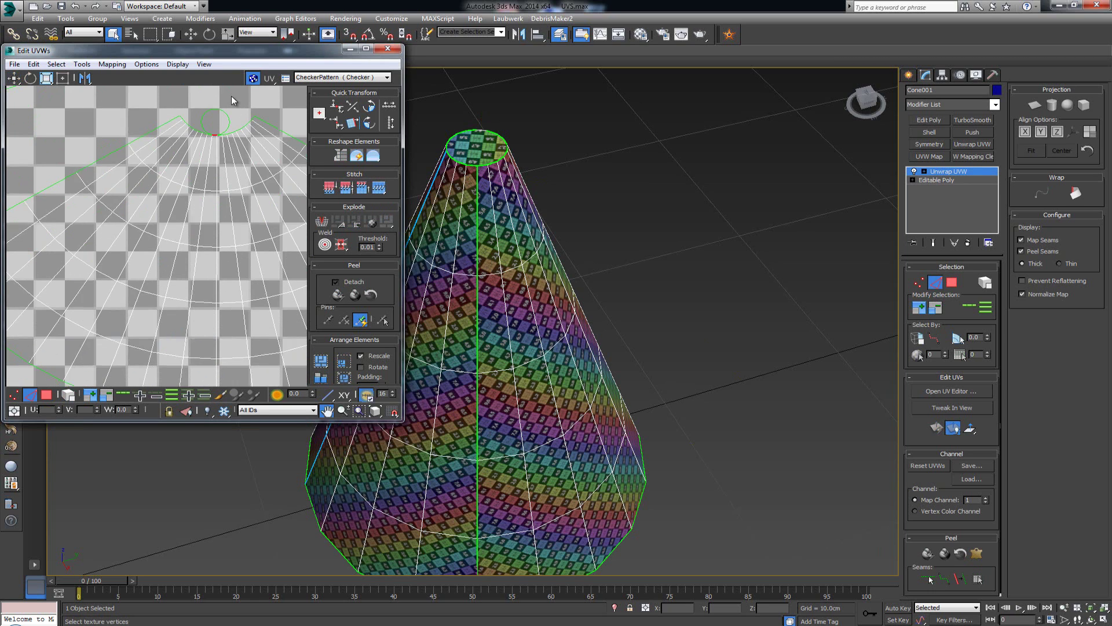
Stitch the base cap shell to an edge at the middle of the fan's long outer arc.
{"action": "scroll", "coordinate": [231, 101], "scroll_direction": "down", "scroll_amount": 2}
{"action": "left_click", "coordinate": [204, 340]}
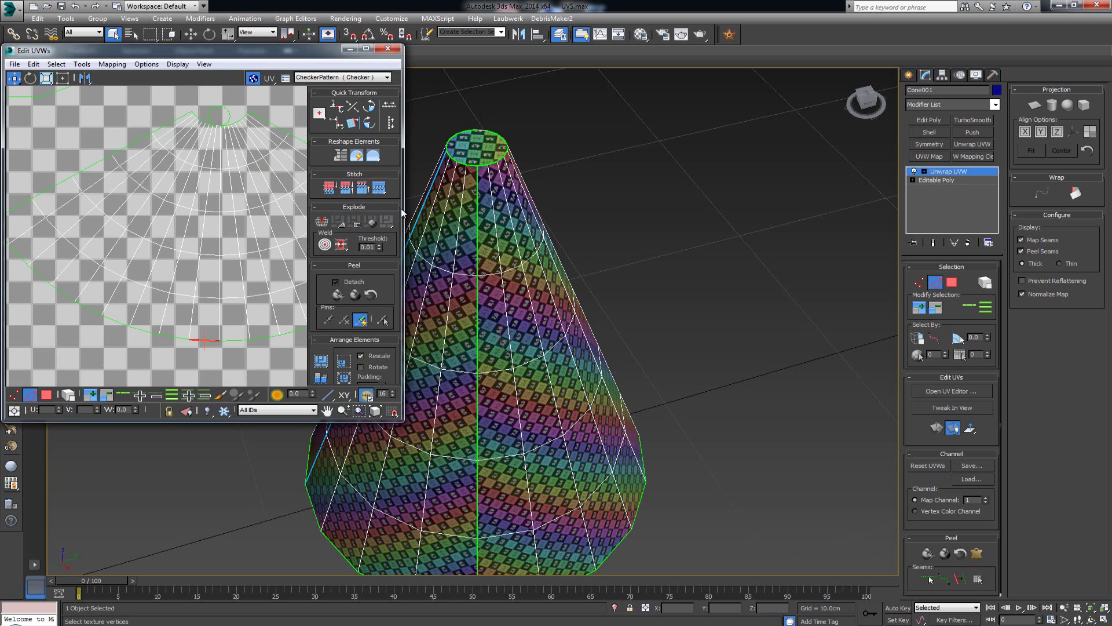
{"action": "left_click", "coordinate": [379, 188]}
{"action": "scroll", "coordinate": [204, 181], "scroll_direction": "down", "scroll_amount": 2}
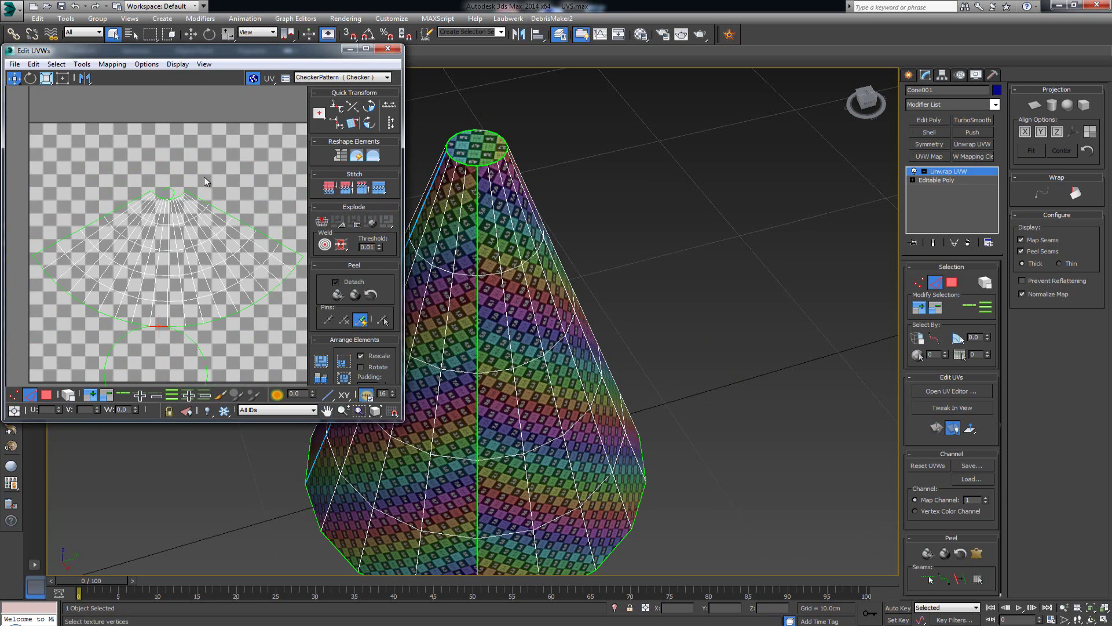
Pack the stitched UV layout into the UV tile with Rescale enabled.
{"action": "left_click", "coordinate": [228, 159]}
{"action": "scroll", "coordinate": [188, 180], "scroll_direction": "down", "scroll_amount": 2}
{"action": "middle_click_drag", "start_coordinate": [187, 181], "coordinate": [185, 160]}
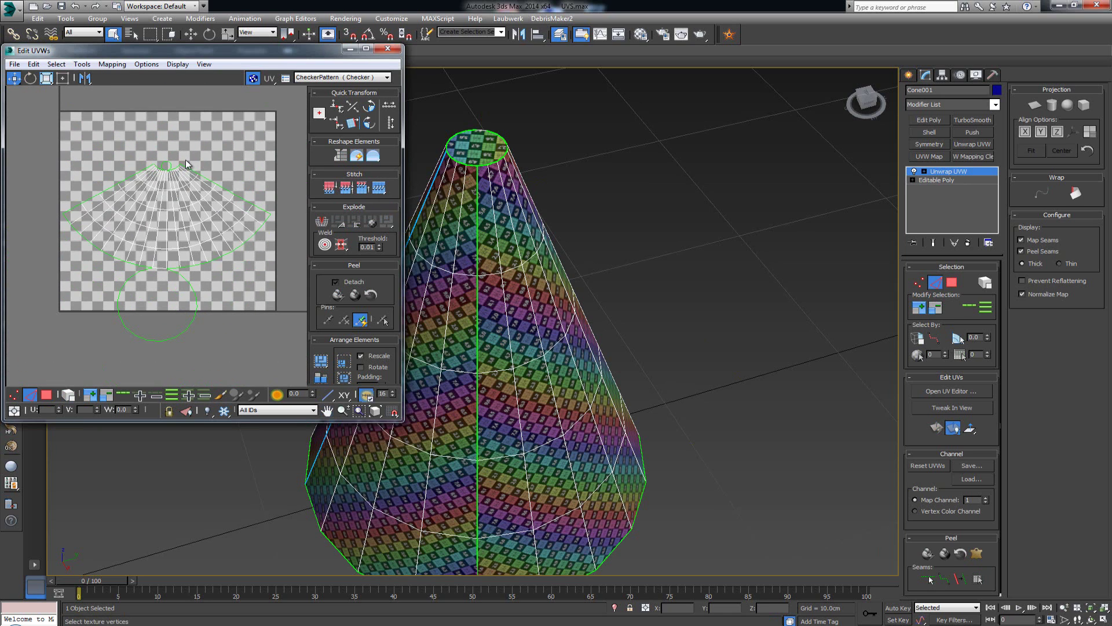
{"action": "left_click", "coordinate": [321, 363]}
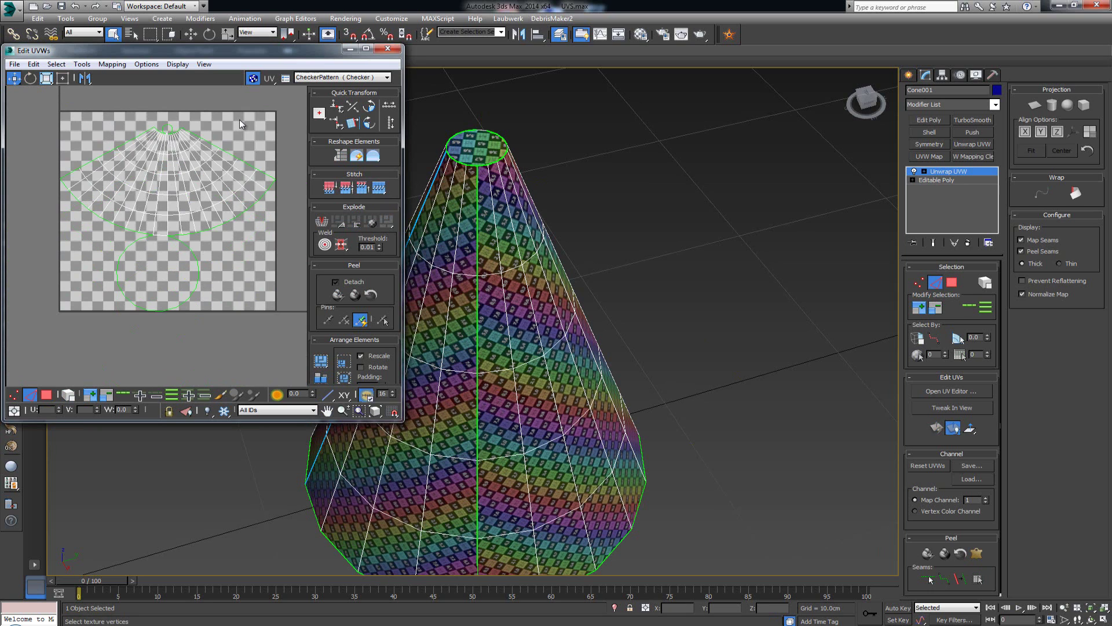
Close the UV editor and replace the cone's Unwrap UVW modifier with a new one.
{"action": "left_click", "coordinate": [388, 48]}
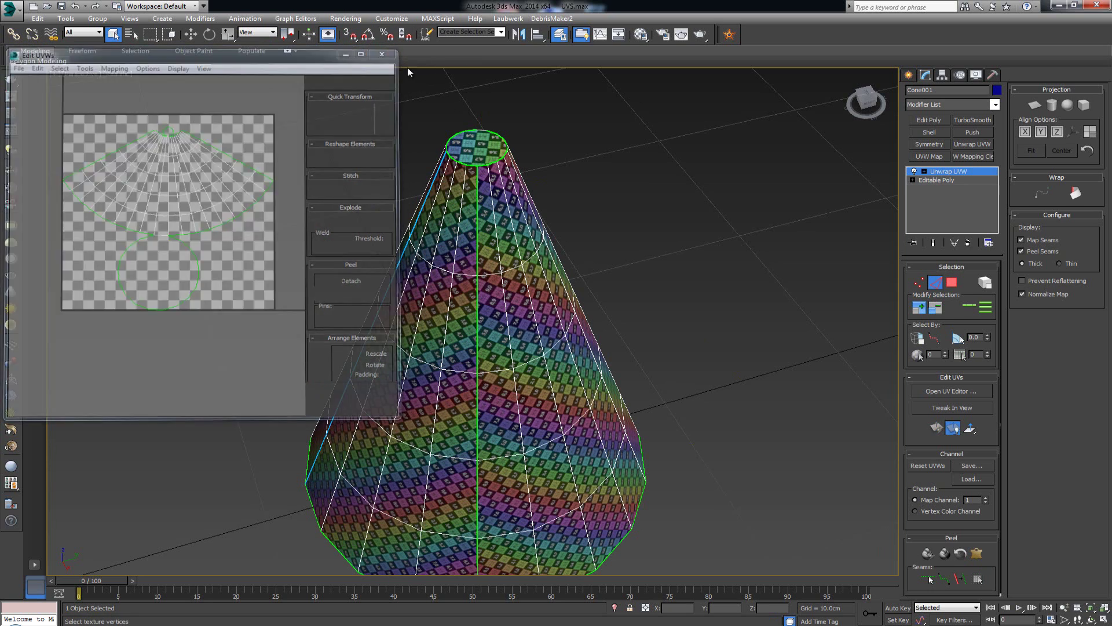
{"action": "left_click", "coordinate": [938, 284]}
{"action": "middle_click_drag", "start_coordinate": [523, 242], "coordinate": [884, 243], "text": "alt"}
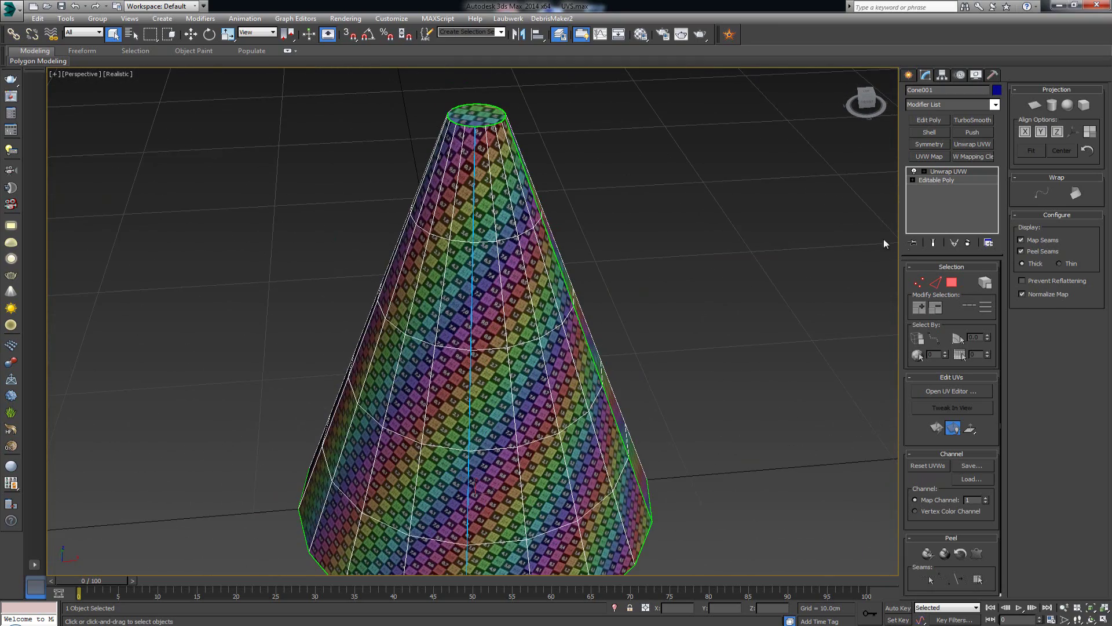
{"action": "left_click", "coordinate": [968, 244]}
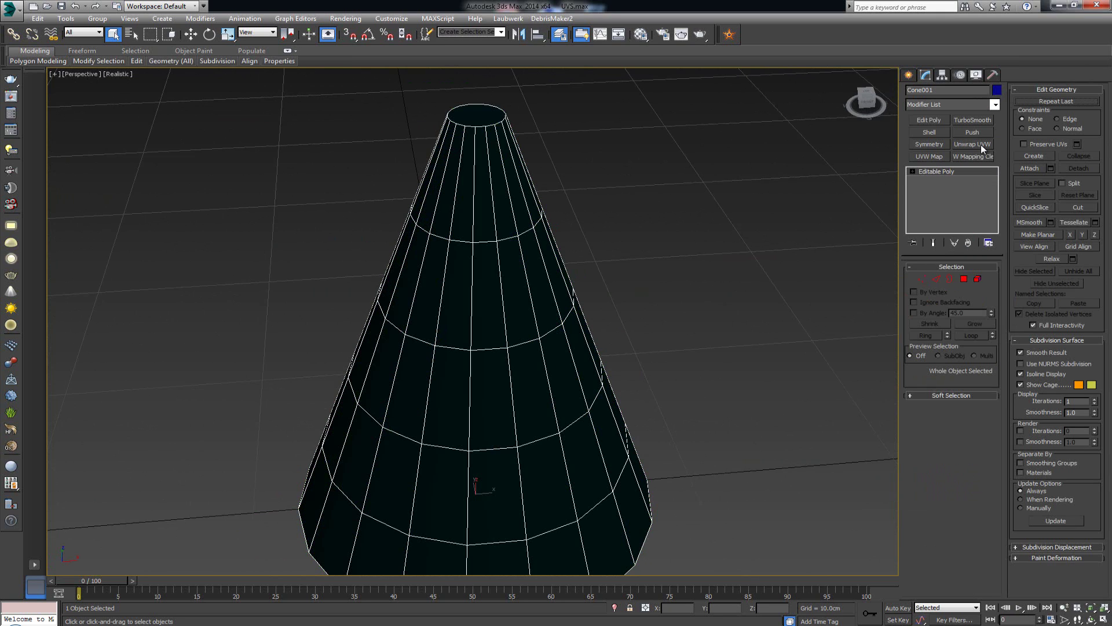
{"action": "left_click", "coordinate": [981, 145]}
{"action": "scroll", "coordinate": [874, 323], "scroll_direction": "down", "scroll_amount": 2}
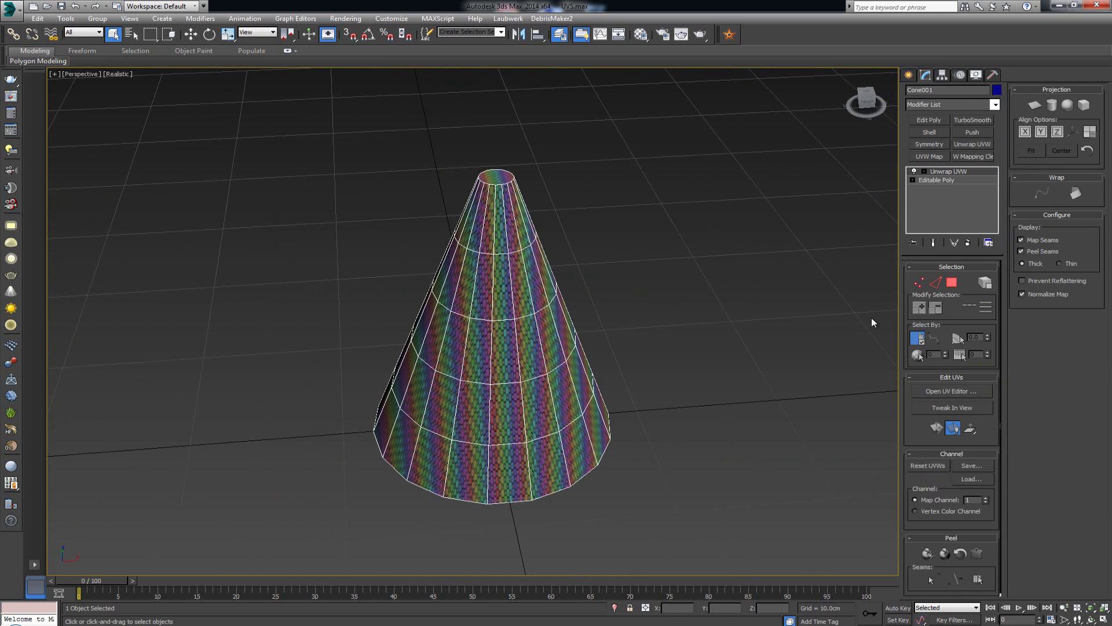
Apply a quick planar map to the cone's top cap polygon and separately to its base polygon.
{"action": "left_click", "coordinate": [953, 284]}
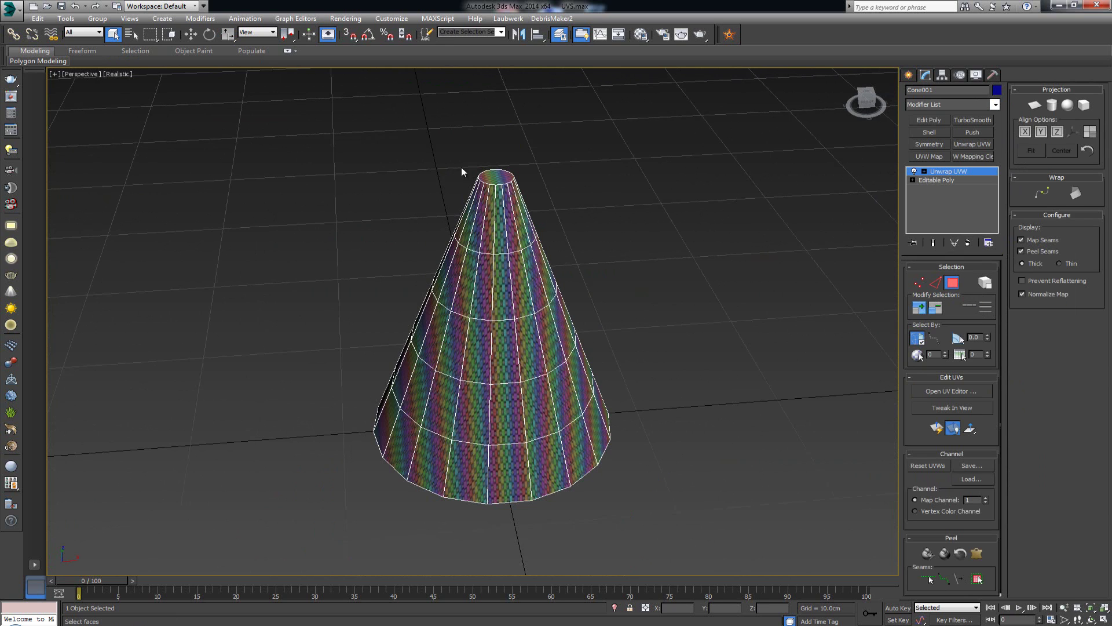
{"action": "left_click", "coordinate": [496, 177]}
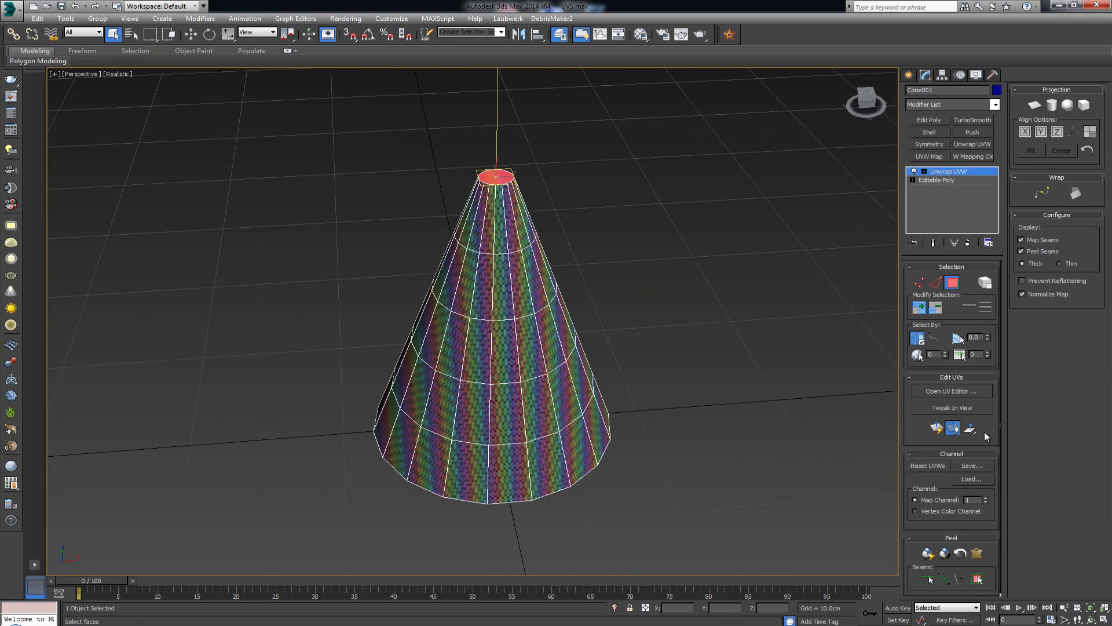
{"action": "left_click", "coordinate": [938, 429]}
{"action": "middle_click_drag", "start_coordinate": [504, 437], "coordinate": [497, 379], "text": "alt"}
{"action": "left_click", "coordinate": [526, 456]}
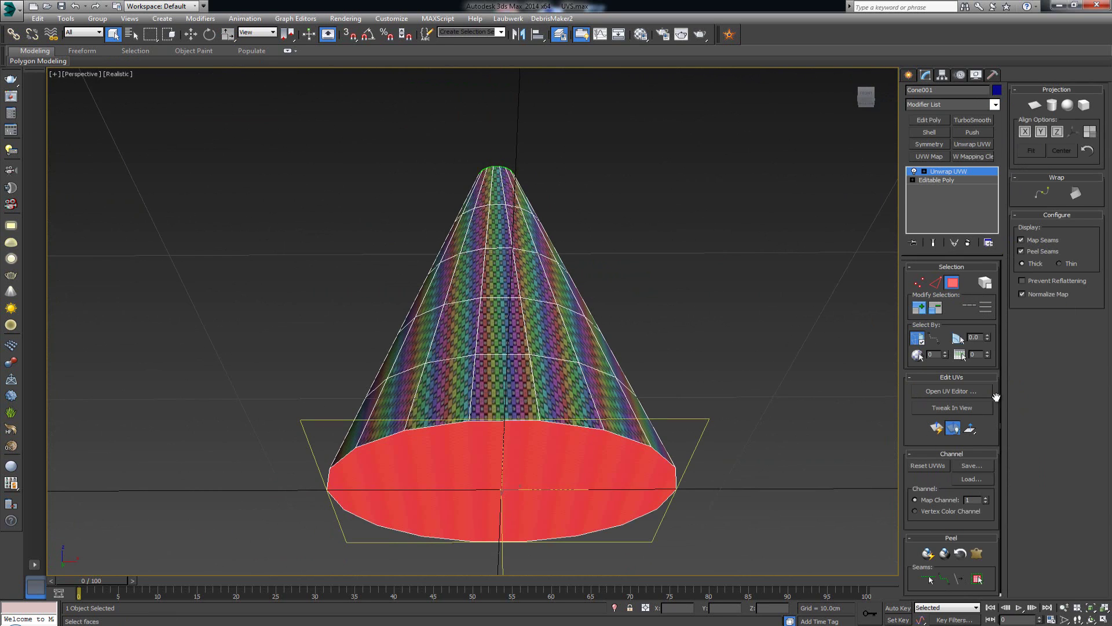
{"action": "left_click", "coordinate": [953, 429]}
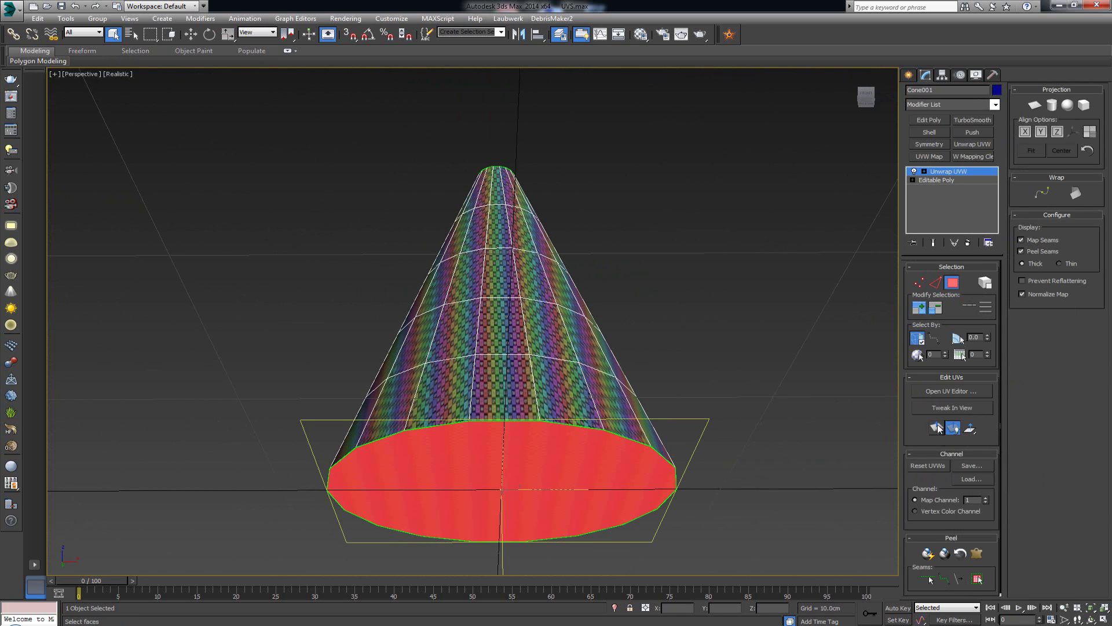
Convert one vertical edge line running down the cone's side from the top cap to the base into a peel seam.
{"action": "middle_click_drag", "start_coordinate": [655, 302], "coordinate": [653, 364], "text": "alt"}
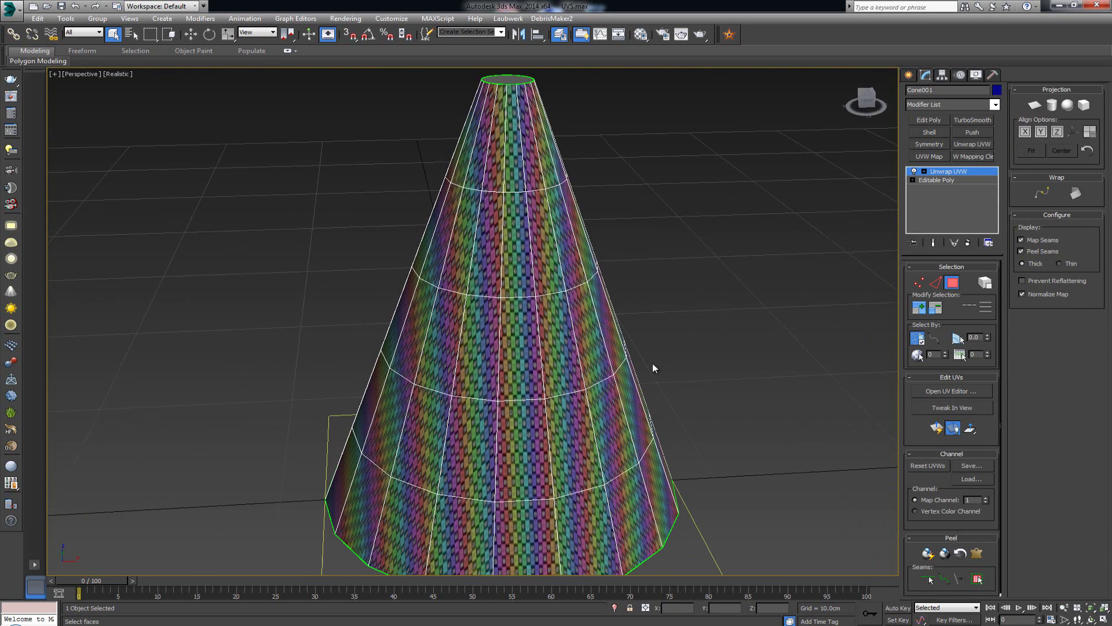
{"action": "key", "text": "2"}
{"action": "left_click", "coordinate": [524, 158]}
{"action": "left_click", "coordinate": [531, 256], "text": "ctrl"}
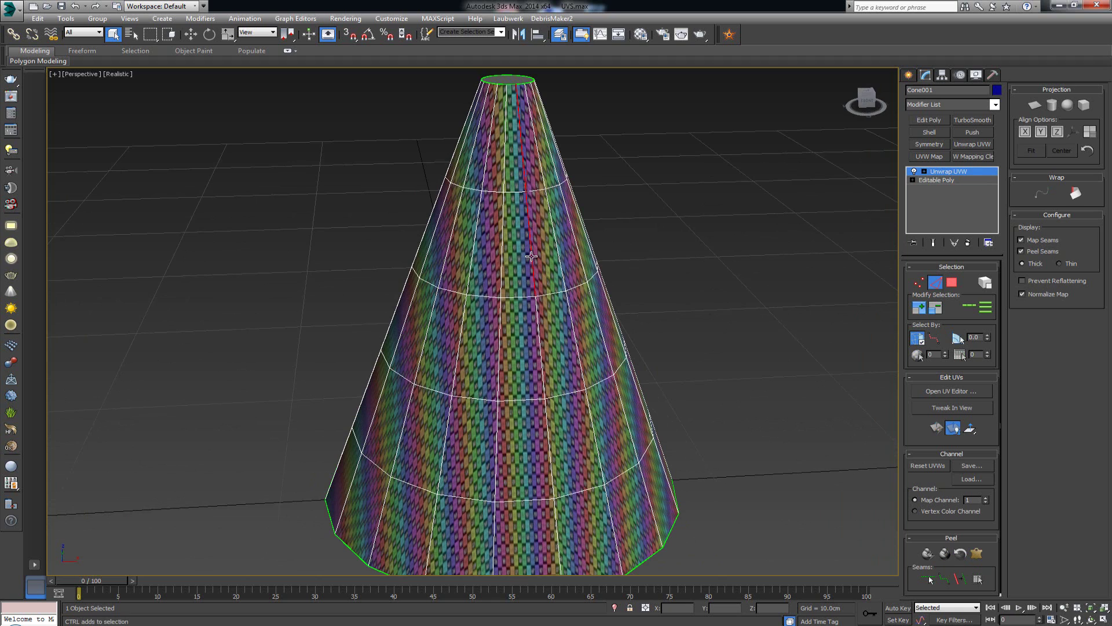
{"action": "left_click", "coordinate": [538, 348], "text": "ctrl"}
{"action": "left_click", "coordinate": [548, 449], "text": "ctrl"}
{"action": "left_click", "coordinate": [556, 536], "text": "ctrl"}
{"action": "scroll", "coordinate": [736, 411], "scroll_direction": "down", "scroll_amount": 5}
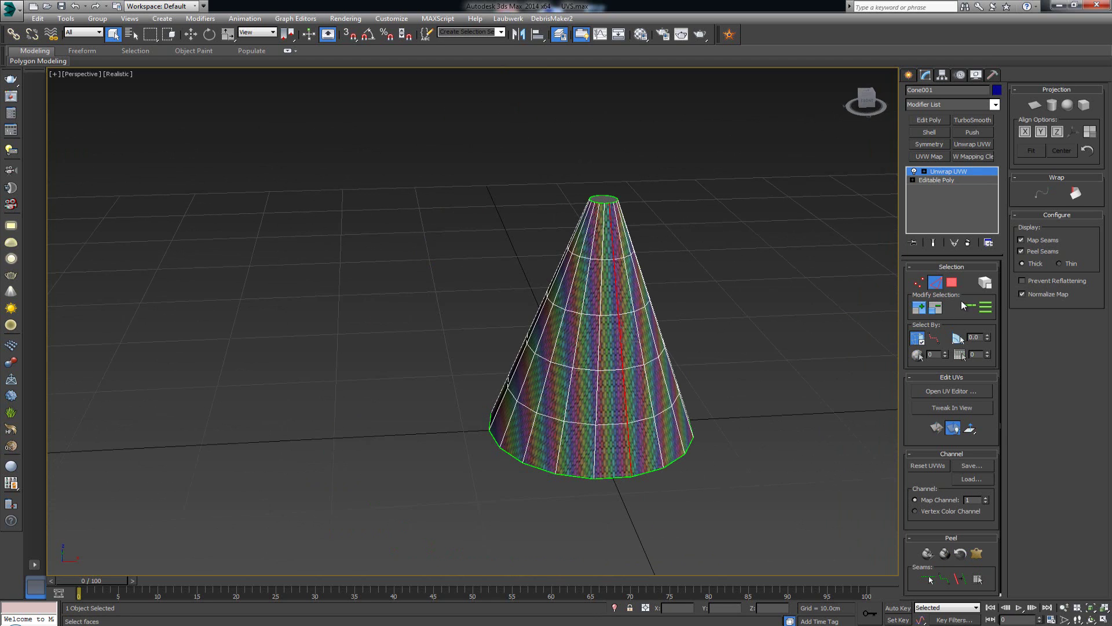
{"action": "left_click", "coordinate": [965, 577]}
Open the UV editor and move the top cap polygon's shell off the UV tile.
{"action": "left_click", "coordinate": [964, 392]}
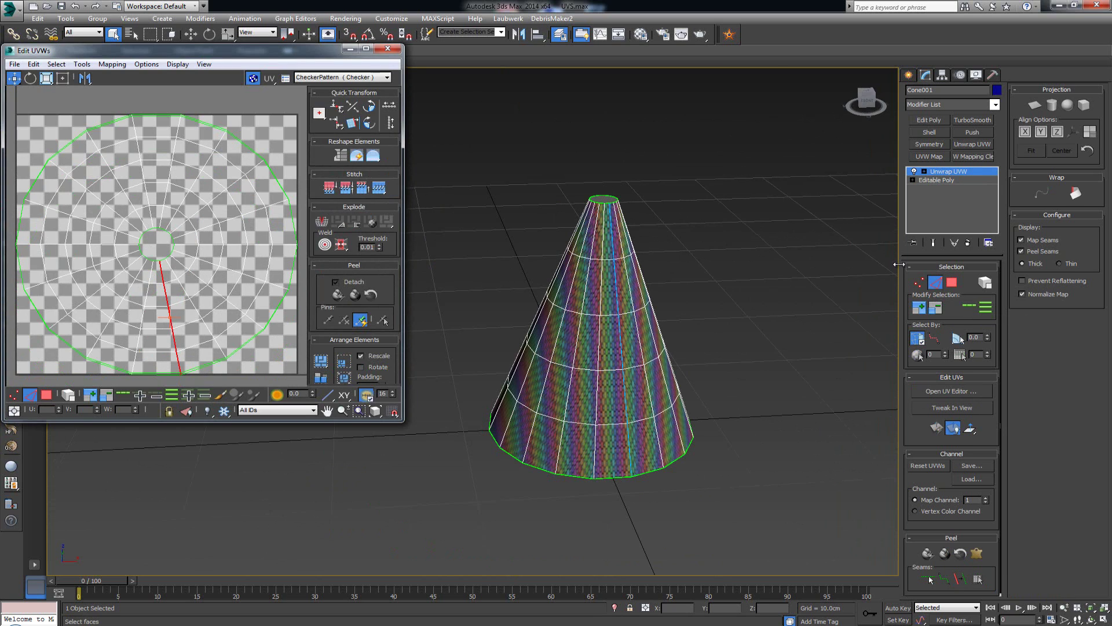
{"action": "left_click", "coordinate": [952, 282]}
{"action": "key", "text": "ctrl+a"}
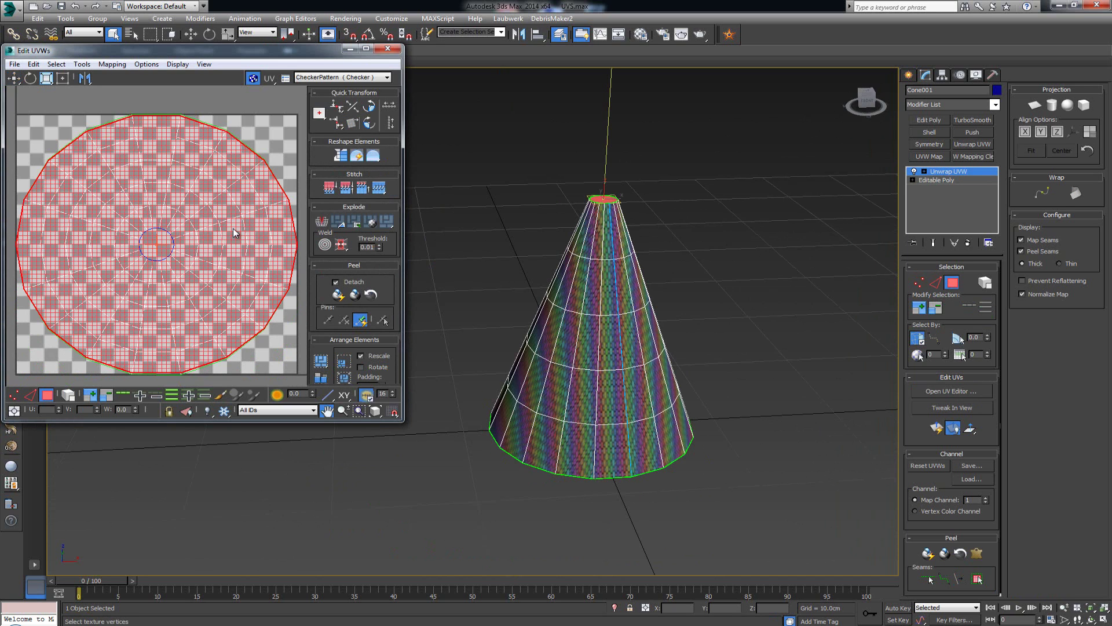
{"action": "scroll", "coordinate": [234, 230], "scroll_direction": "down", "scroll_amount": 3}
{"action": "left_click_drag", "start_coordinate": [225, 230], "coordinate": [63, 88]}
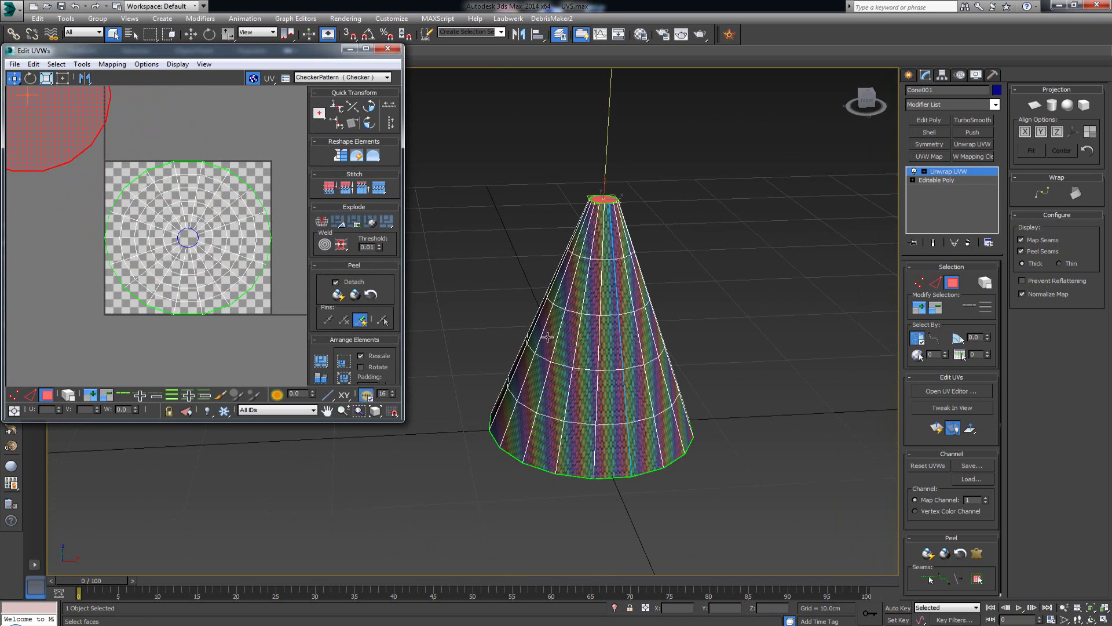
Move the base polygon's UV shell off the UV tile, below the top cap shell.
{"action": "middle_click_drag", "start_coordinate": [547, 337], "coordinate": [631, 381], "text": "alt"}
{"action": "left_click", "coordinate": [631, 380]}
{"action": "scroll", "coordinate": [207, 255], "scroll_direction": "down", "scroll_amount": 4}
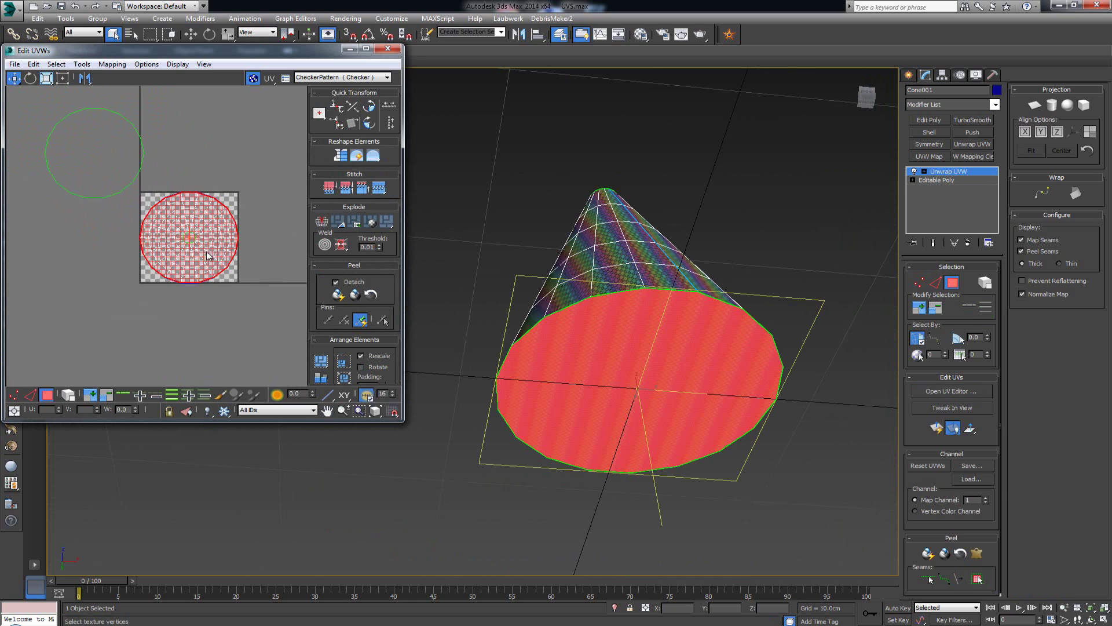
{"action": "left_click_drag", "start_coordinate": [207, 255], "coordinate": [56, 271]}
{"action": "middle_click_drag", "start_coordinate": [591, 265], "coordinate": [590, 365], "text": "alt"}
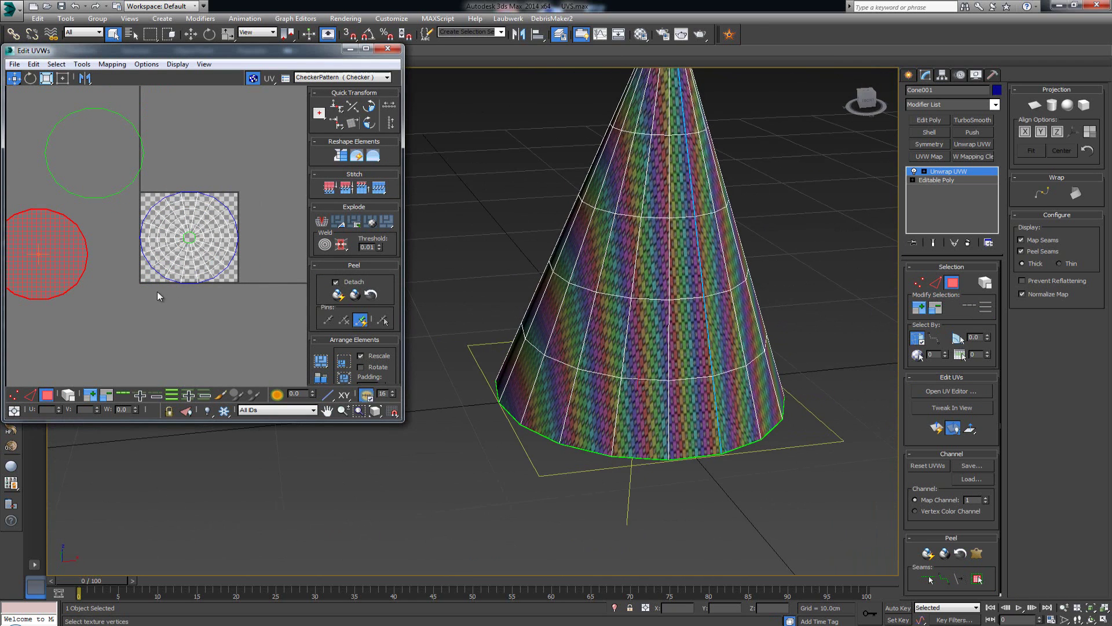
{"action": "left_click_drag", "start_coordinate": [137, 294], "coordinate": [192, 272]}
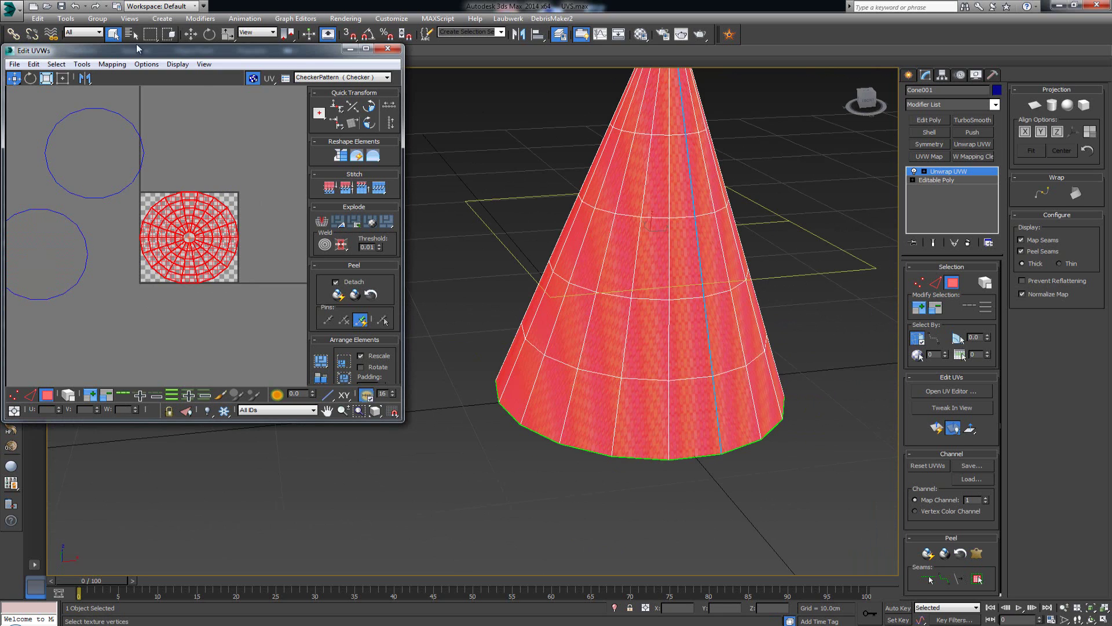
{"action": "left_click", "coordinate": [112, 64]}
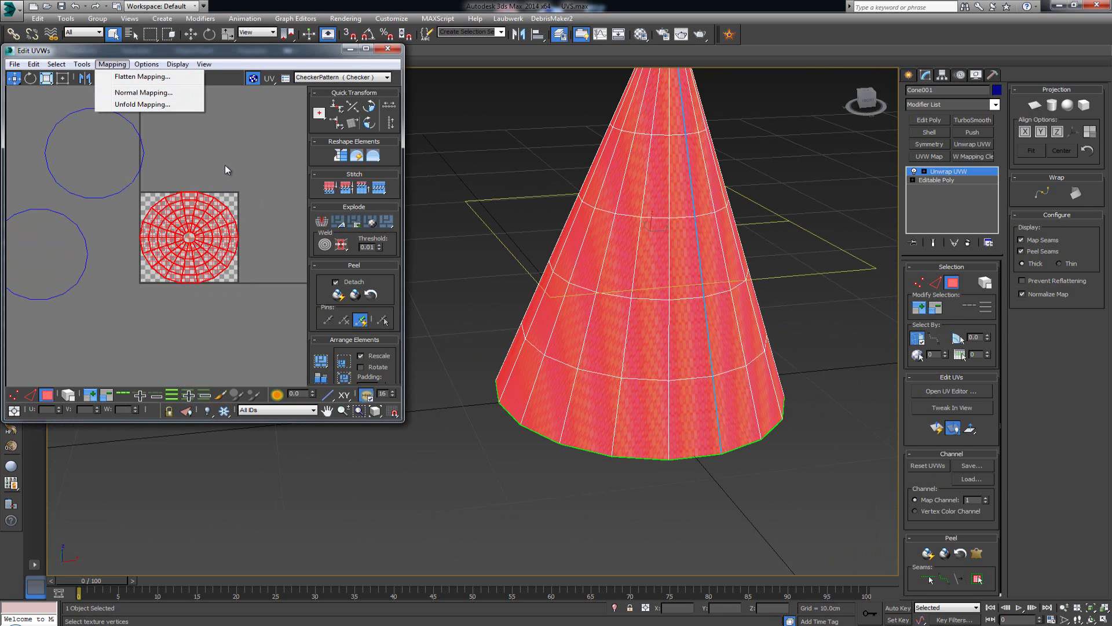
{"action": "left_click", "coordinate": [276, 105]}
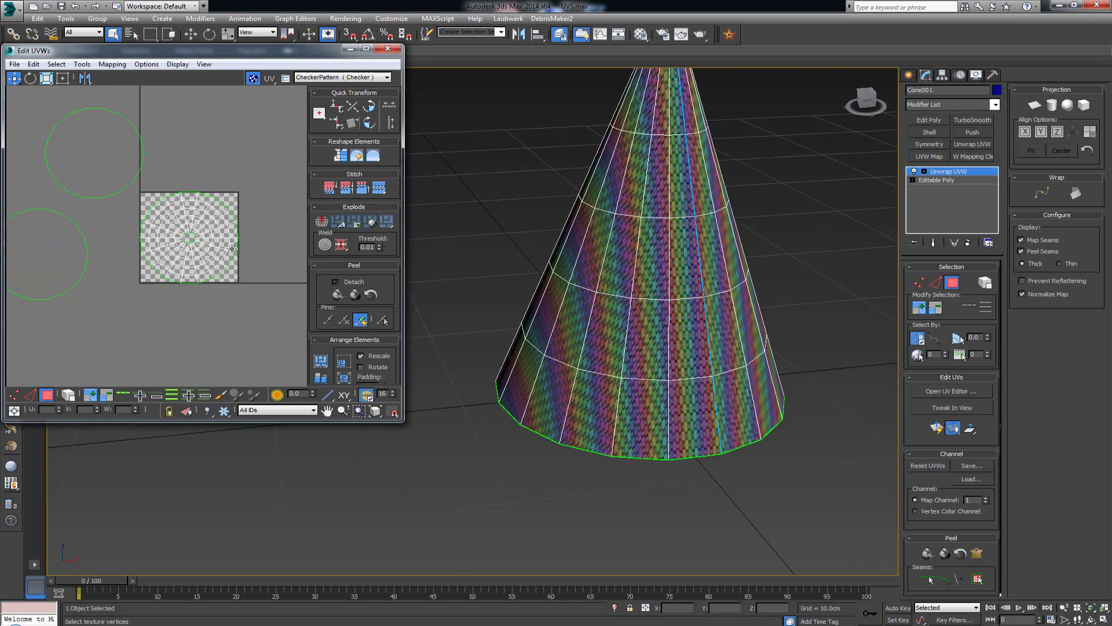
Shift the top cap's UV shell farther away from the UV tile and deselect it.
{"action": "left_click", "coordinate": [81, 149]}
{"action": "left_click_drag", "start_coordinate": [107, 164], "coordinate": [75, 145]}
{"action": "left_click", "coordinate": [124, 181]}
Pelt map all of the cone's side polygons, running the pelt simulation and committing the result.
{"action": "left_click_drag", "start_coordinate": [269, 293], "coordinate": [269, 294]}
{"action": "middle_click_drag", "start_coordinate": [683, 138], "coordinate": [614, 272]}
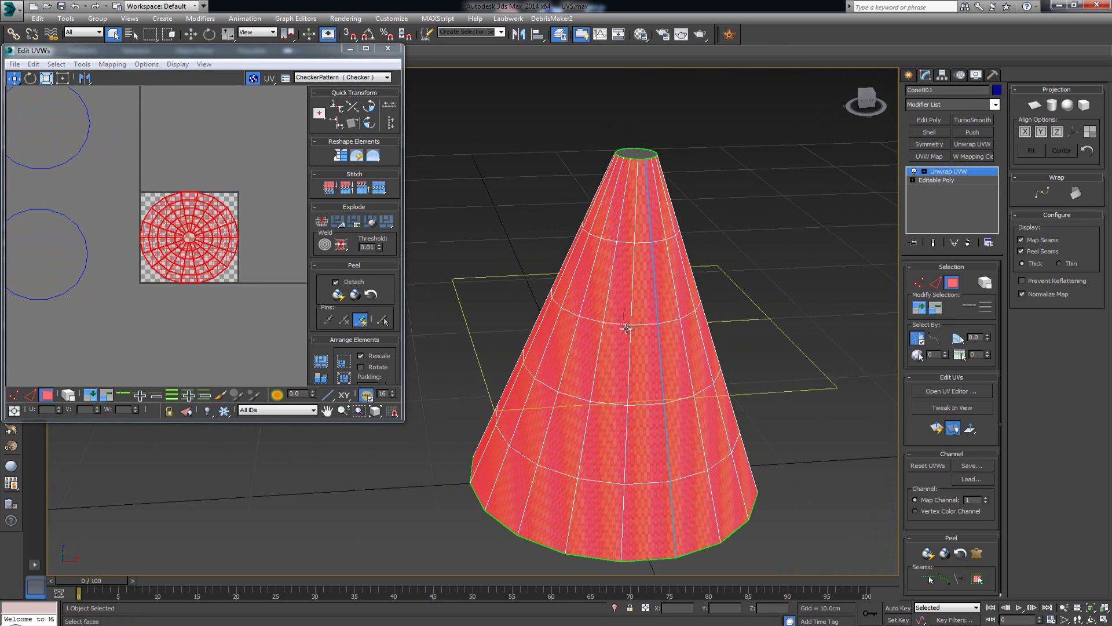
{"action": "middle_click_drag", "start_coordinate": [627, 328], "coordinate": [663, 321], "text": "alt"}
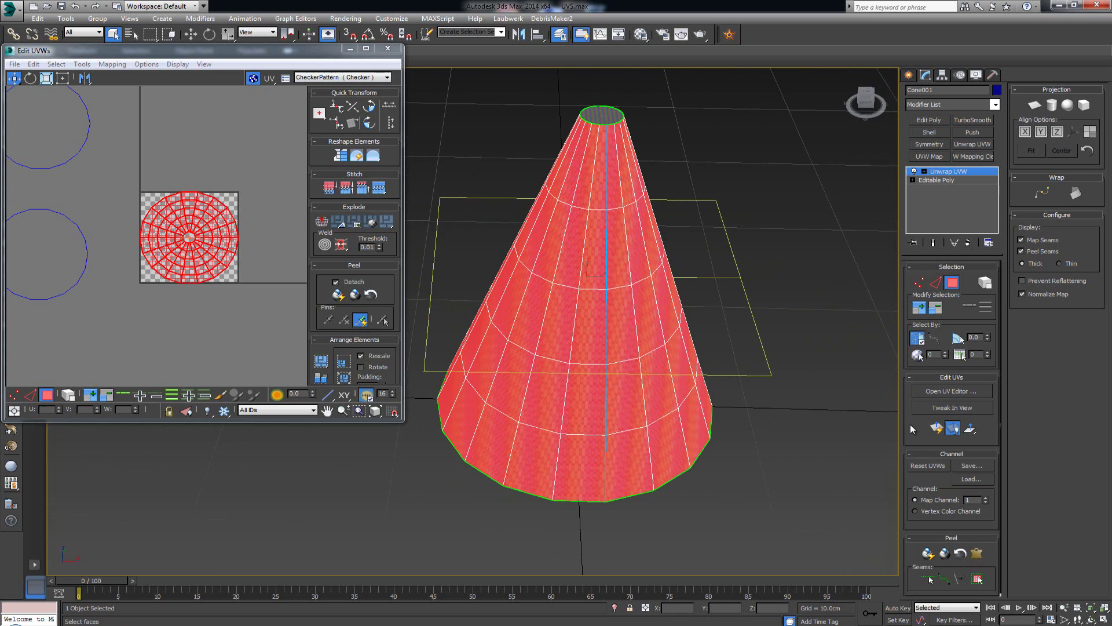
{"action": "left_click", "coordinate": [976, 554]}
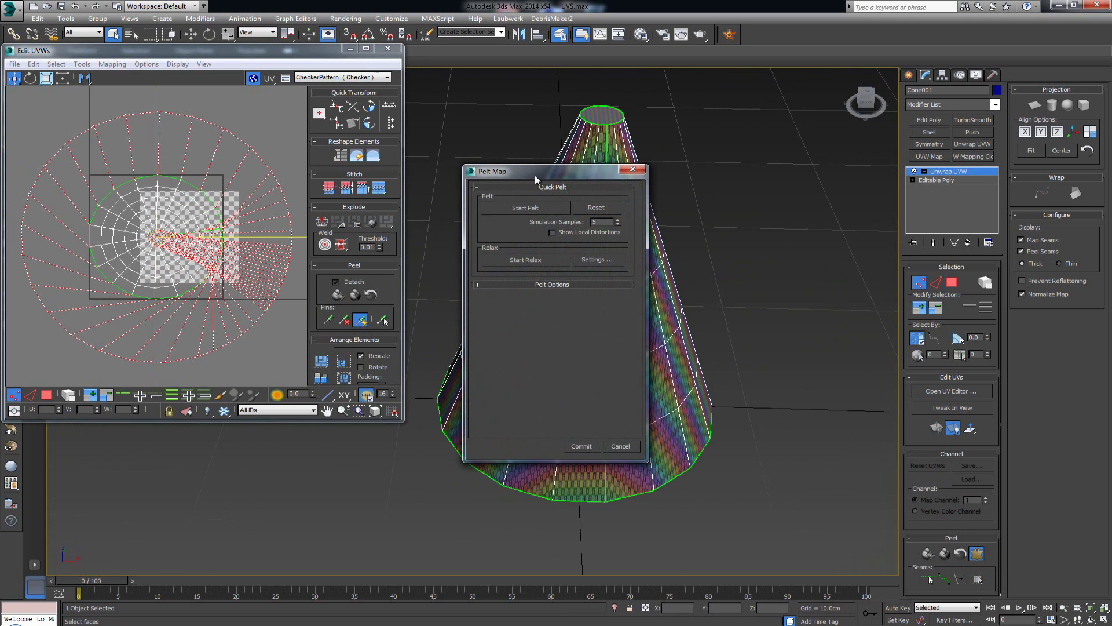
{"action": "left_click_drag", "start_coordinate": [535, 175], "coordinate": [733, 103]}
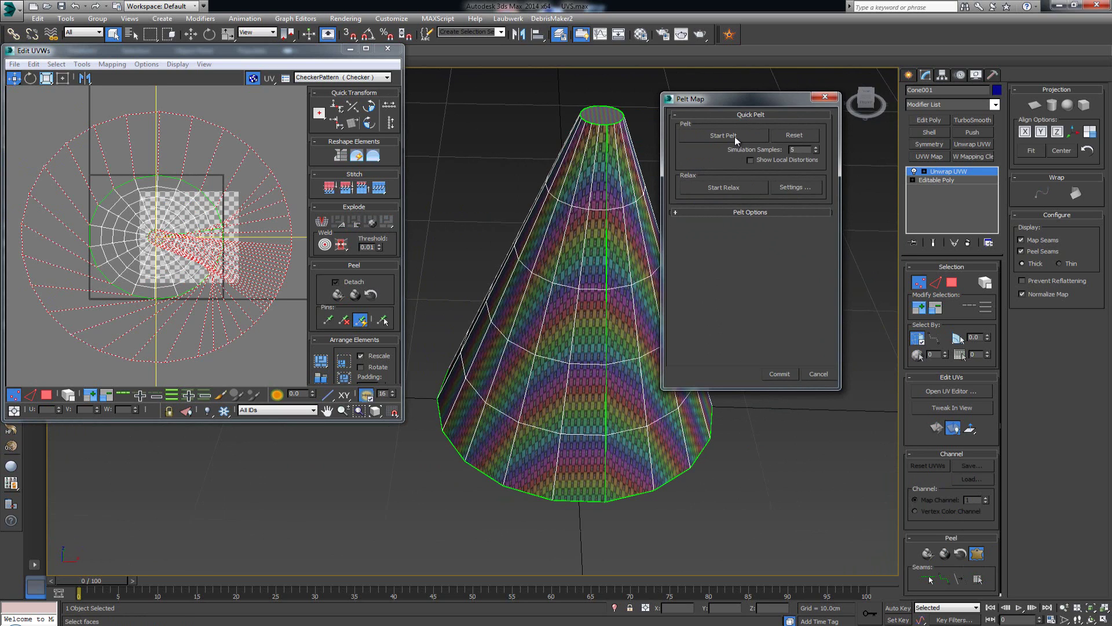
{"action": "left_click", "coordinate": [728, 189]}
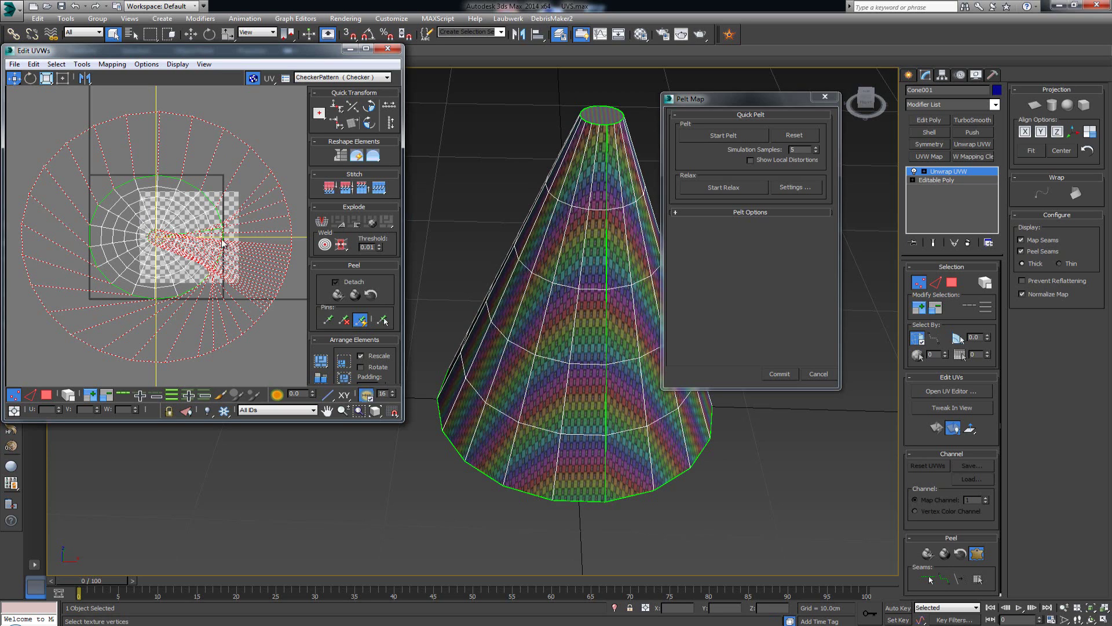
{"action": "left_click", "coordinate": [743, 135]}
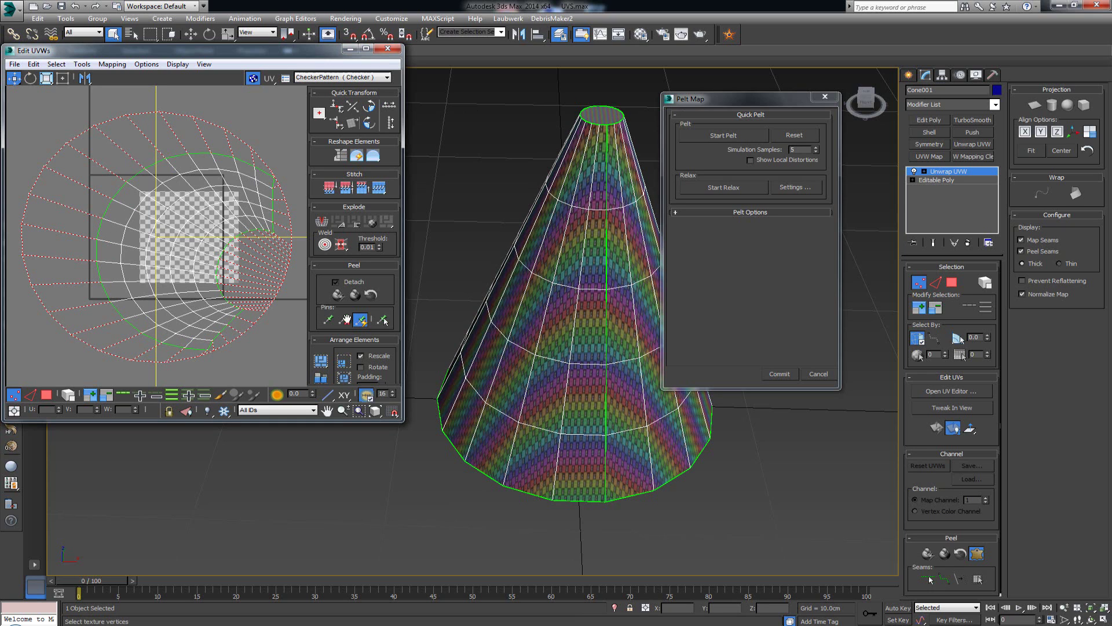
{"action": "left_click", "coordinate": [786, 374]}
Shift the pelted side shell over the UV tile and rotate it until its short inner arc faces up.
{"action": "scroll", "coordinate": [150, 231], "scroll_direction": "down", "scroll_amount": 1}
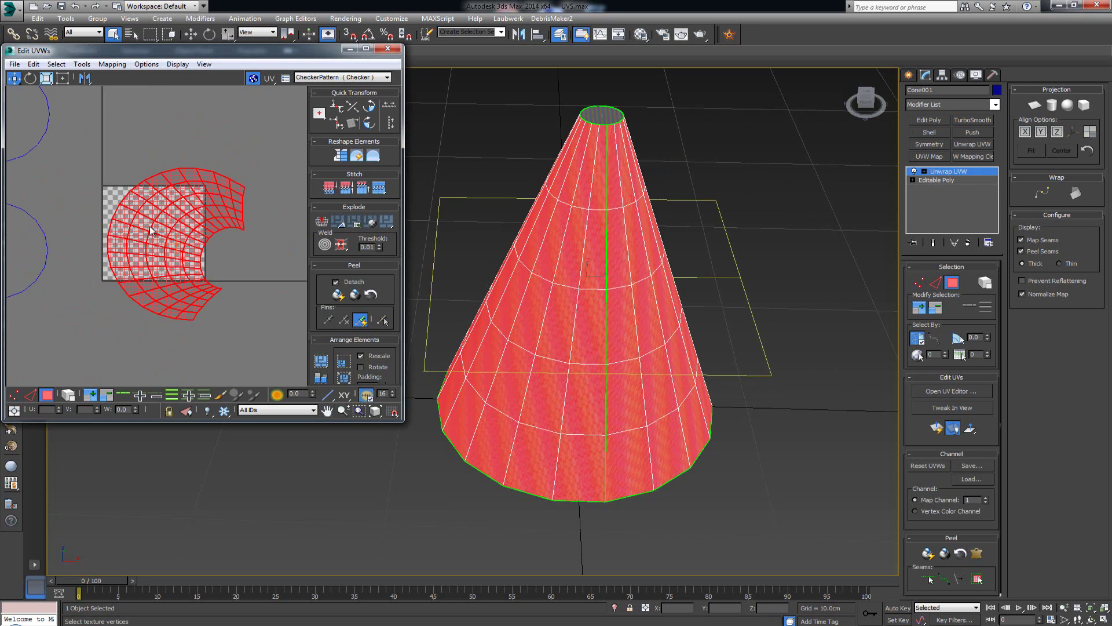
{"action": "left_click_drag", "start_coordinate": [179, 230], "coordinate": [162, 222]}
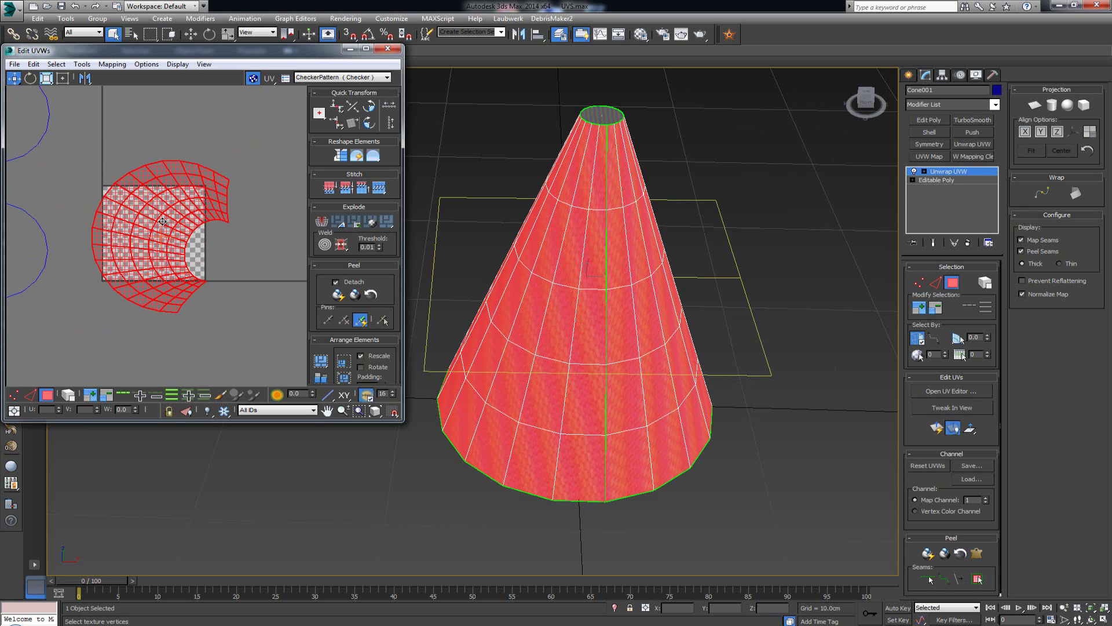
{"action": "key", "text": "e"}
{"action": "left_click_drag", "start_coordinate": [180, 266], "coordinate": [228, 170]}
{"action": "left_click", "coordinate": [227, 165]}
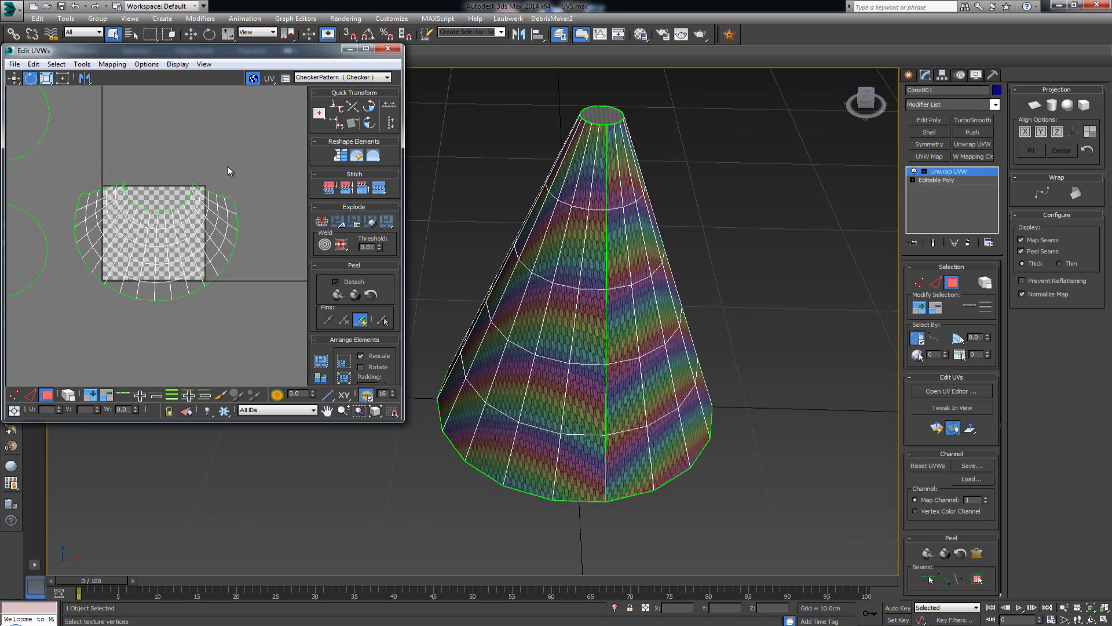
Examine the checker pattern on the cone's side and along its vertical seam for distortion.
{"action": "middle_click_drag", "start_coordinate": [592, 150], "coordinate": [570, 203]}
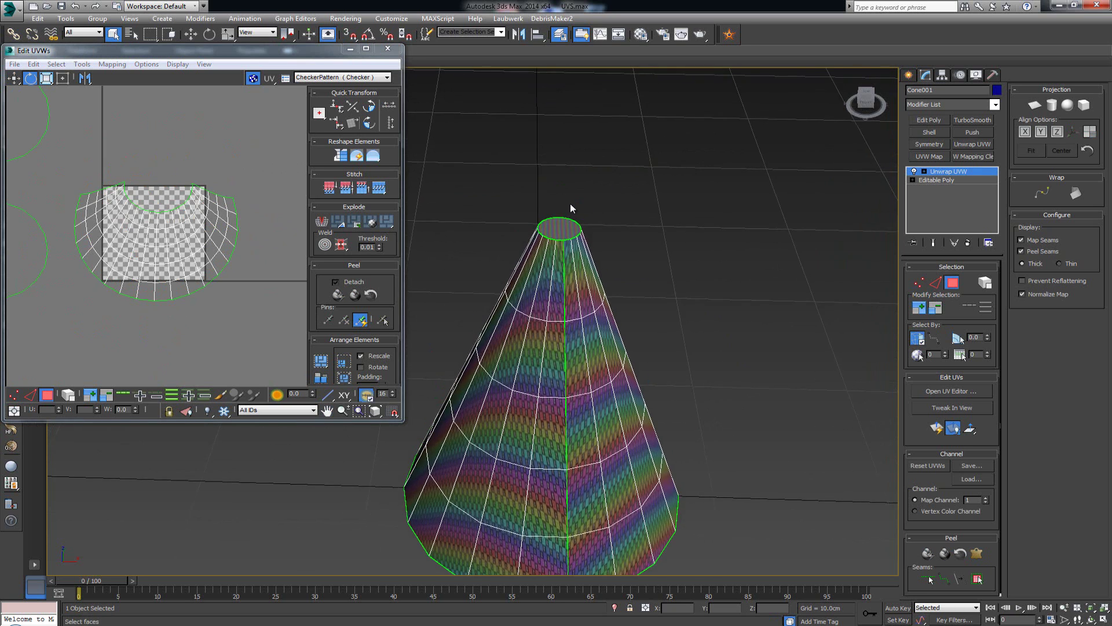
{"action": "scroll", "coordinate": [571, 203], "scroll_direction": "up", "scroll_amount": 4}
{"action": "middle_click_drag", "start_coordinate": [547, 259], "coordinate": [562, 144]}
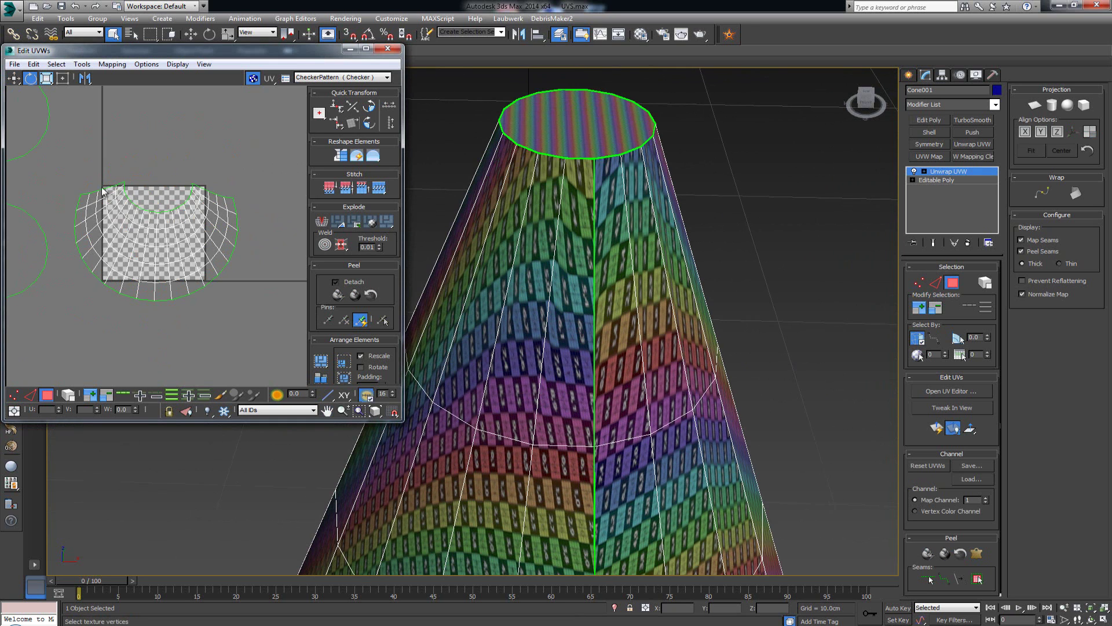
{"action": "key", "text": "ctrl+a"}
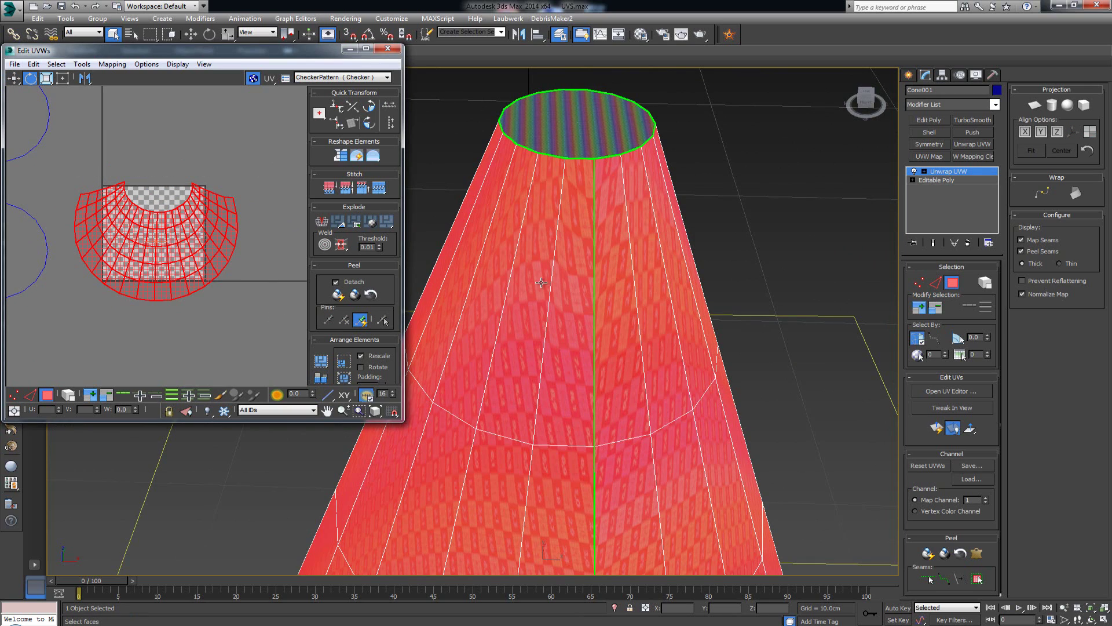
{"action": "left_click", "coordinate": [737, 234]}
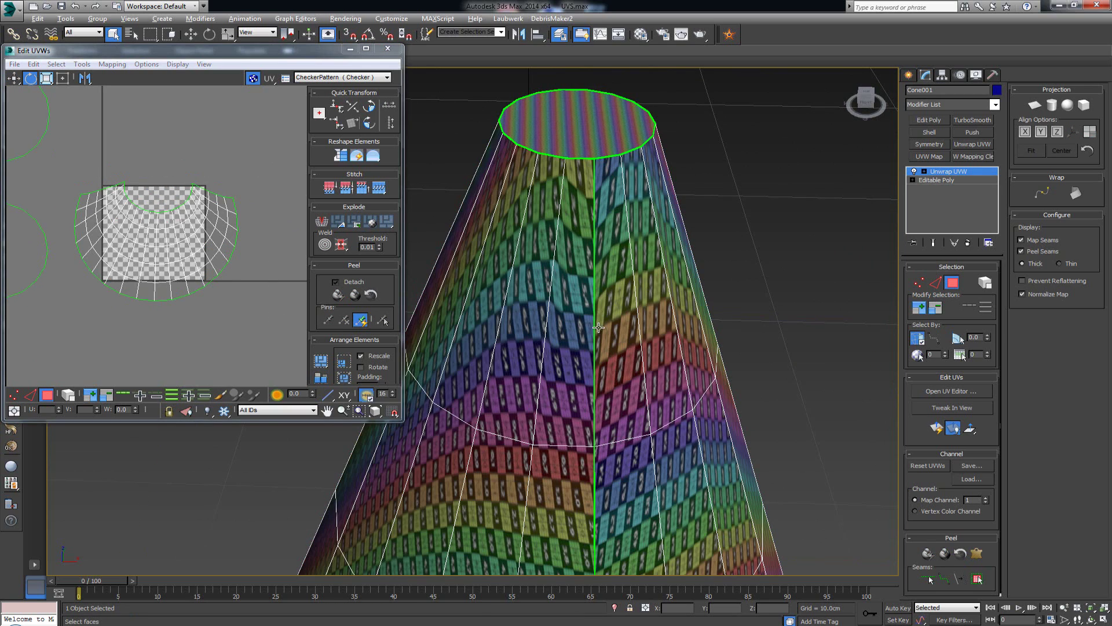
{"action": "middle_click_drag", "start_coordinate": [586, 324], "coordinate": [530, 348], "text": "alt"}
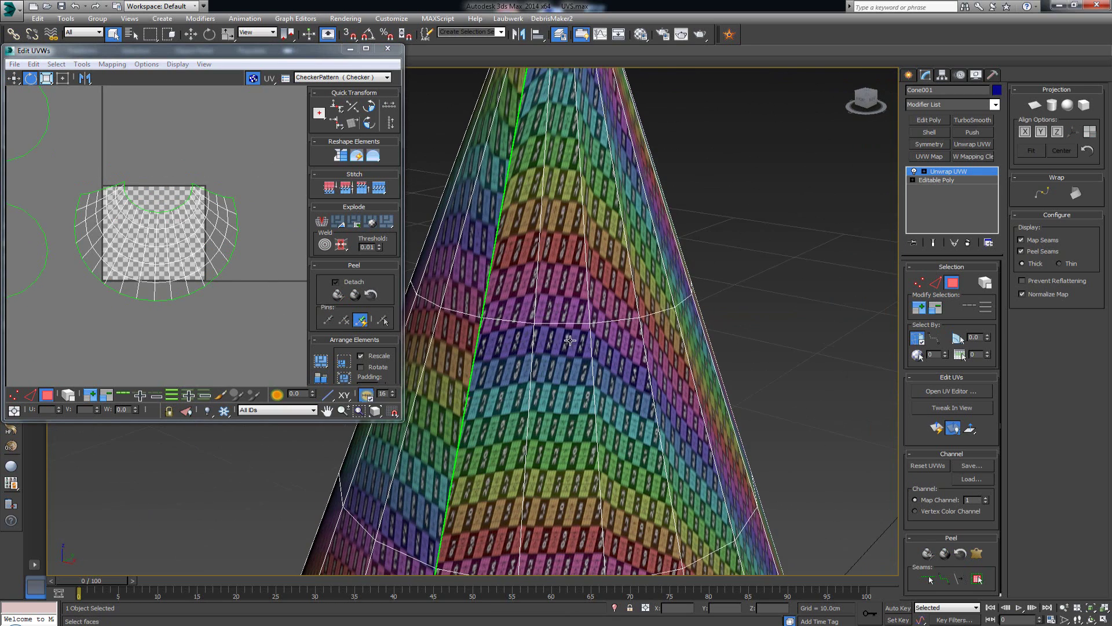
{"action": "middle_click_drag", "start_coordinate": [615, 327], "coordinate": [602, 342], "text": "alt"}
{"action": "middle_click", "coordinate": [224, 246]}
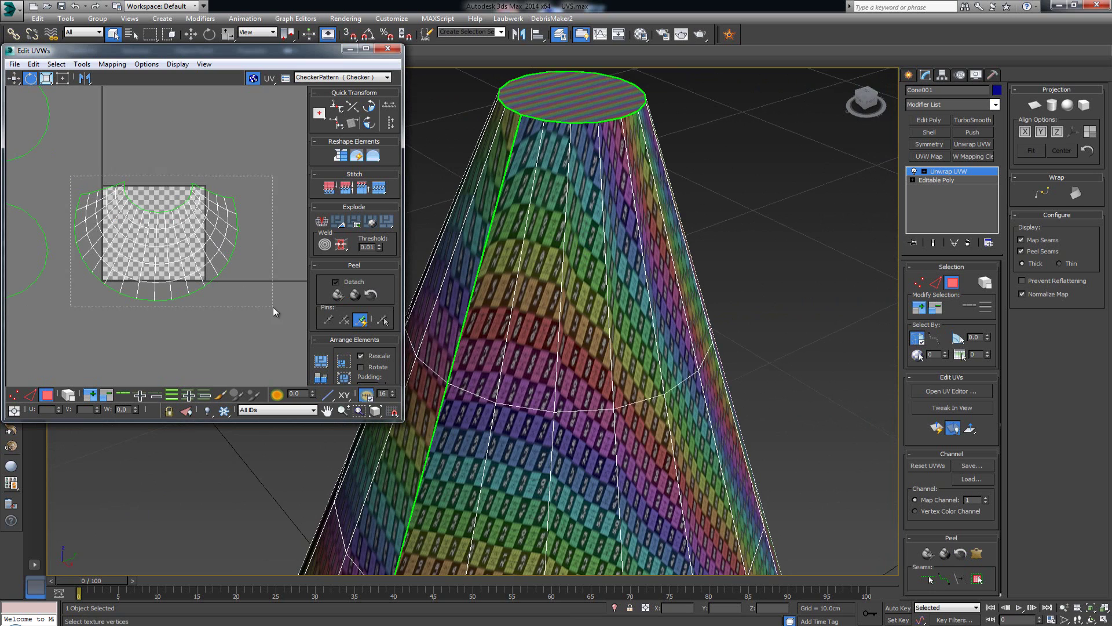
Relax the side shell's UVs by polygon angles with an amount of 1.0, apply the result and close the Relax tool.
{"action": "left_click_drag", "start_coordinate": [273, 308], "coordinate": [277, 324]}
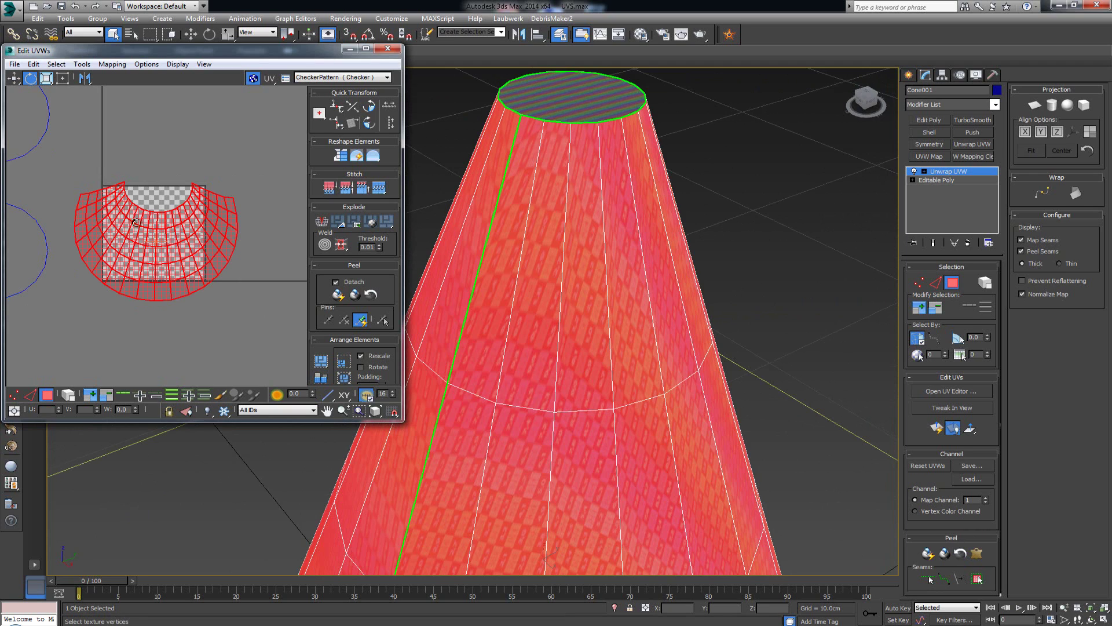
{"action": "left_click", "coordinate": [83, 64]}
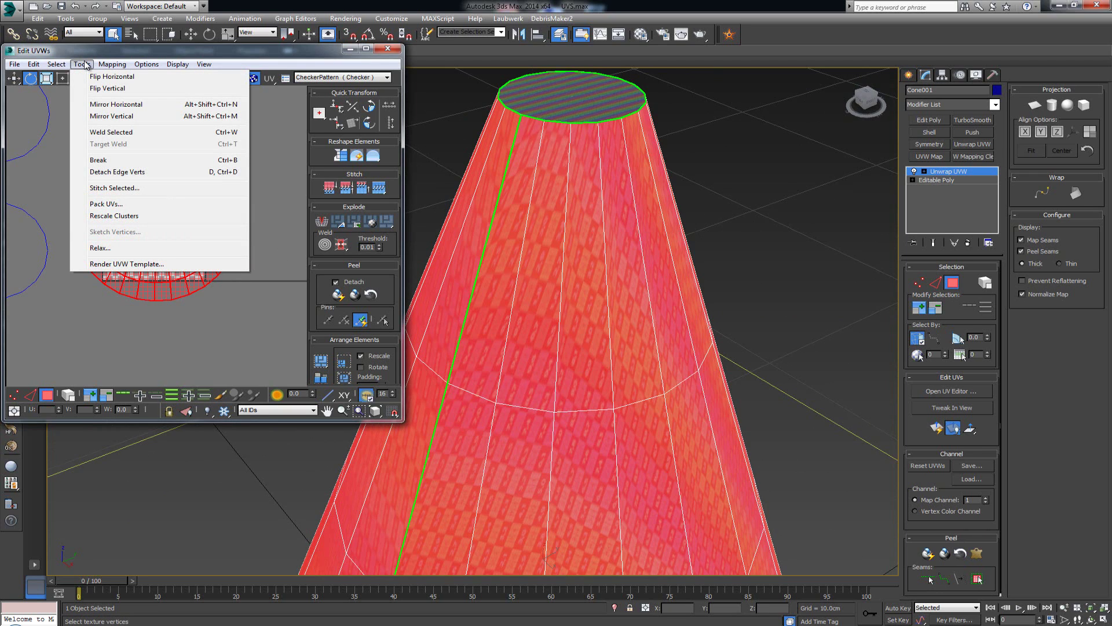
{"action": "left_click", "coordinate": [99, 248]}
{"action": "left_click_drag", "start_coordinate": [112, 83], "coordinate": [570, 103]}
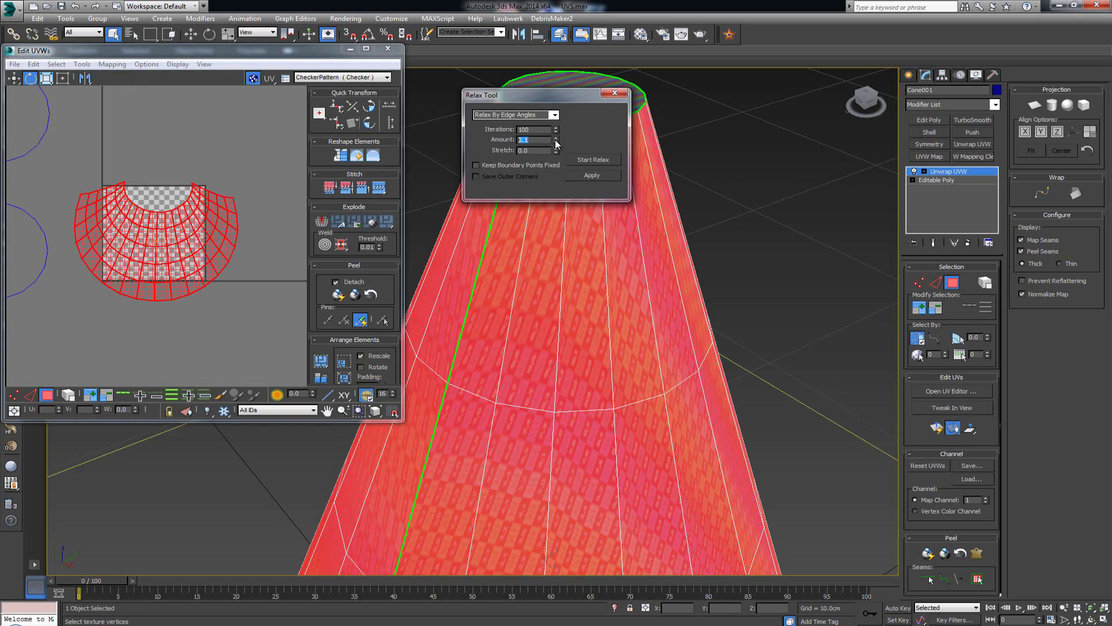
{"action": "type", "text": "1"}
{"action": "key", "text": "Return"}
{"action": "left_click", "coordinate": [555, 114]}
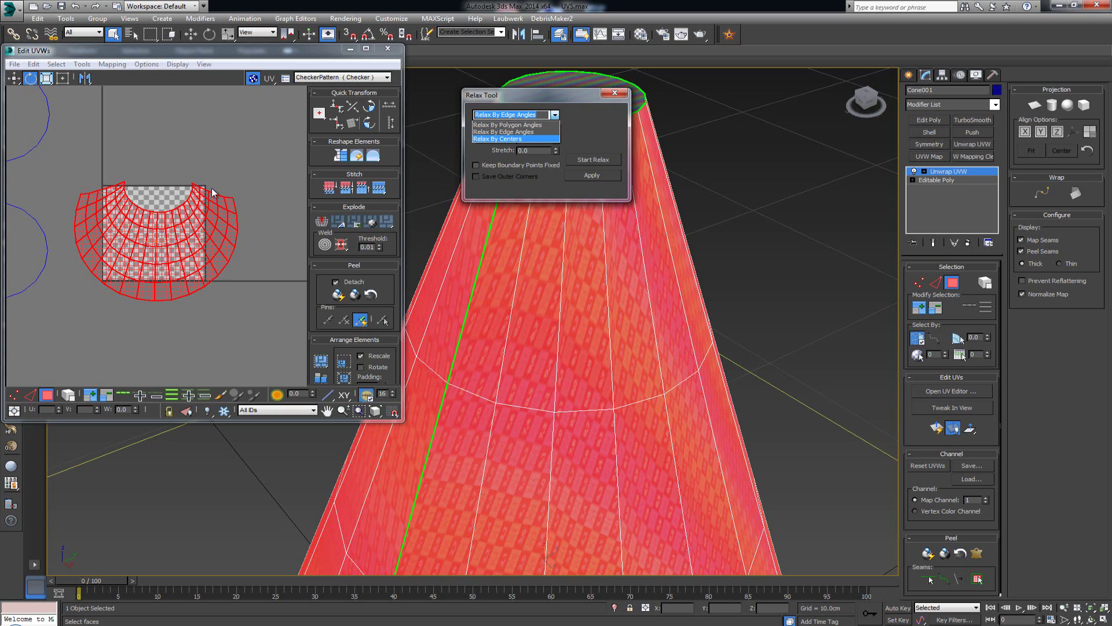
{"action": "left_click", "coordinate": [510, 125]}
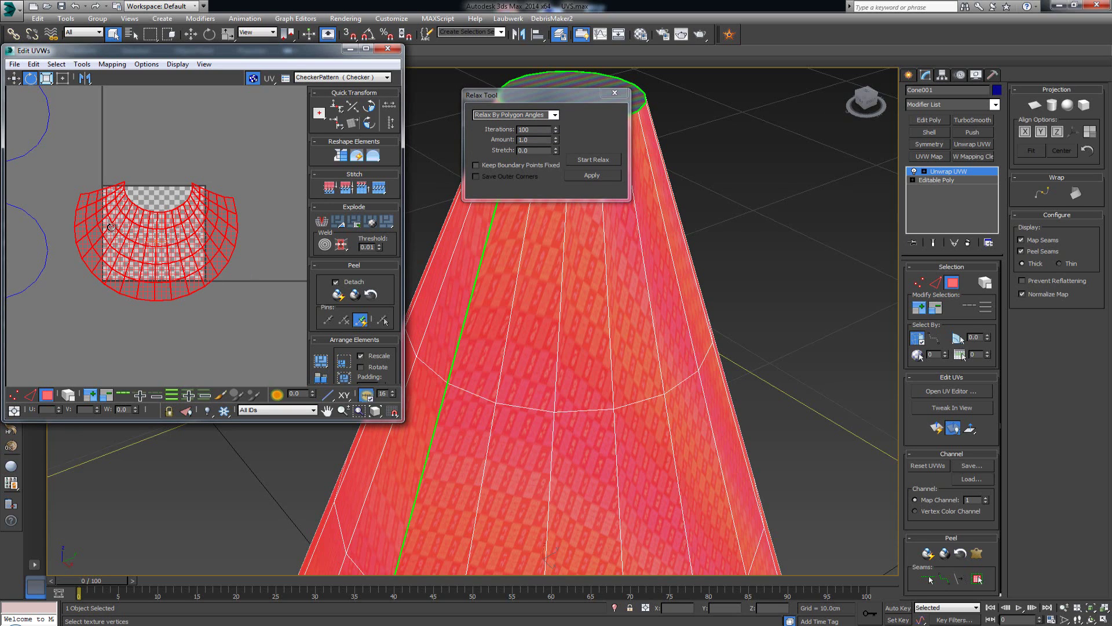
{"action": "left_click", "coordinate": [591, 164]}
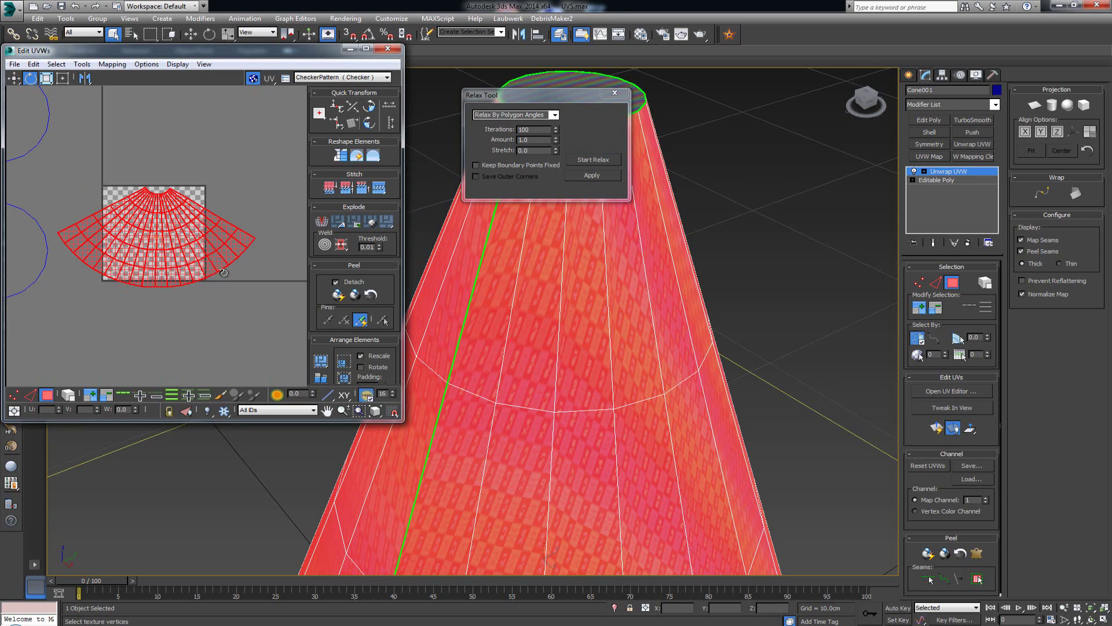
{"action": "left_click", "coordinate": [590, 176]}
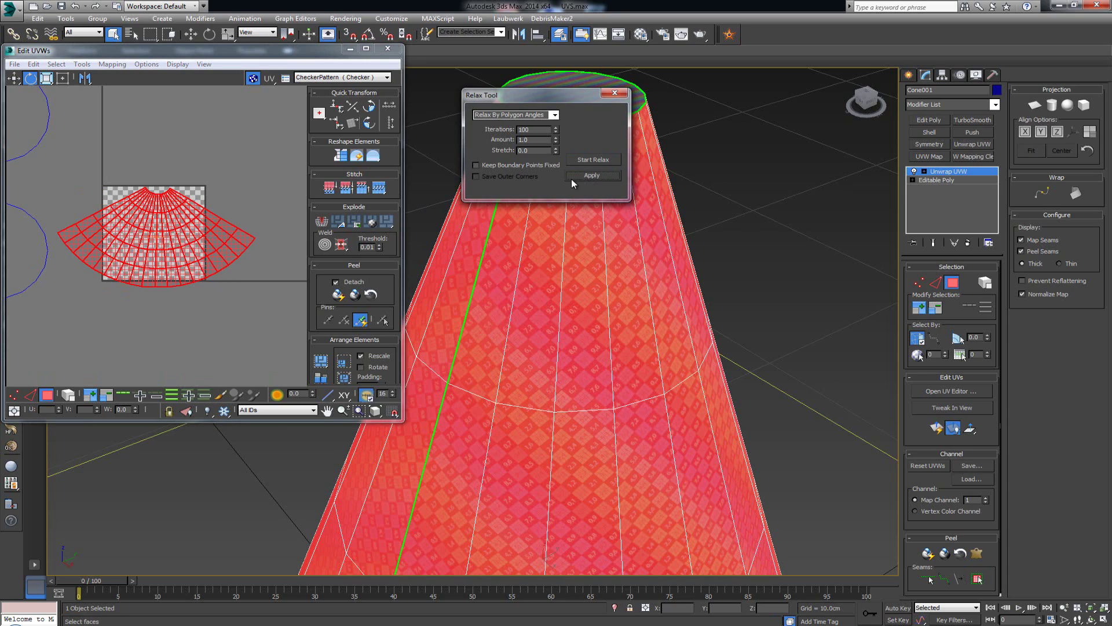
{"action": "left_click", "coordinate": [614, 93]}
Deselect the side shell and inspect the relaxed checker pattern on the cone's surface.
{"action": "left_click", "coordinate": [736, 153]}
{"action": "middle_click_drag", "start_coordinate": [576, 225], "coordinate": [553, 172]}
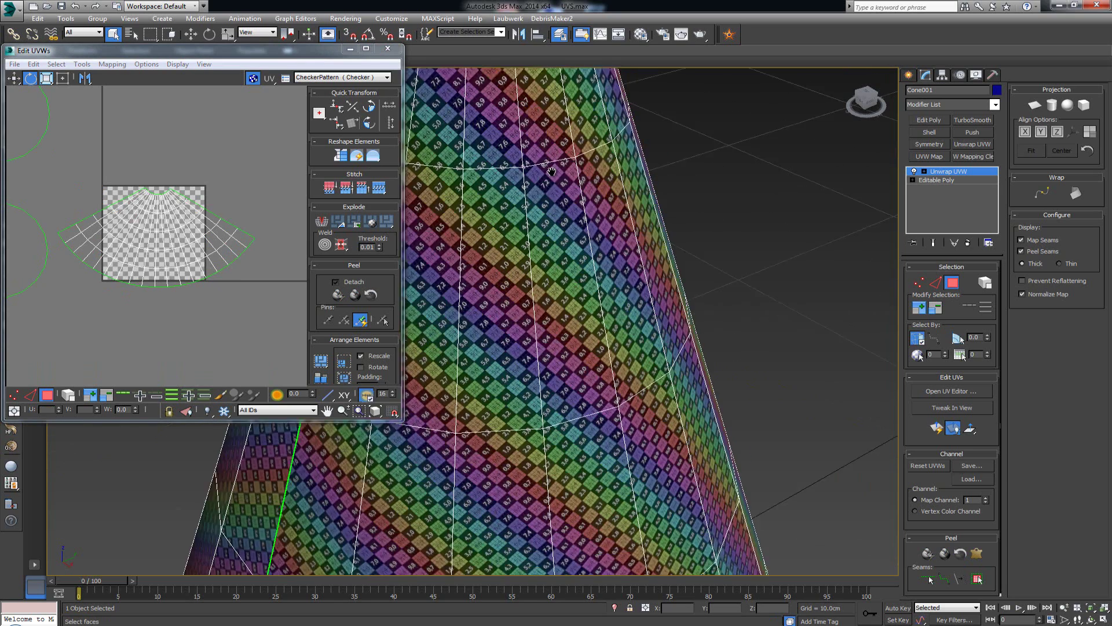
{"action": "scroll", "coordinate": [553, 172], "scroll_direction": "down", "scroll_amount": 3}
{"action": "scroll", "coordinate": [527, 217], "scroll_direction": "up", "scroll_amount": 4}
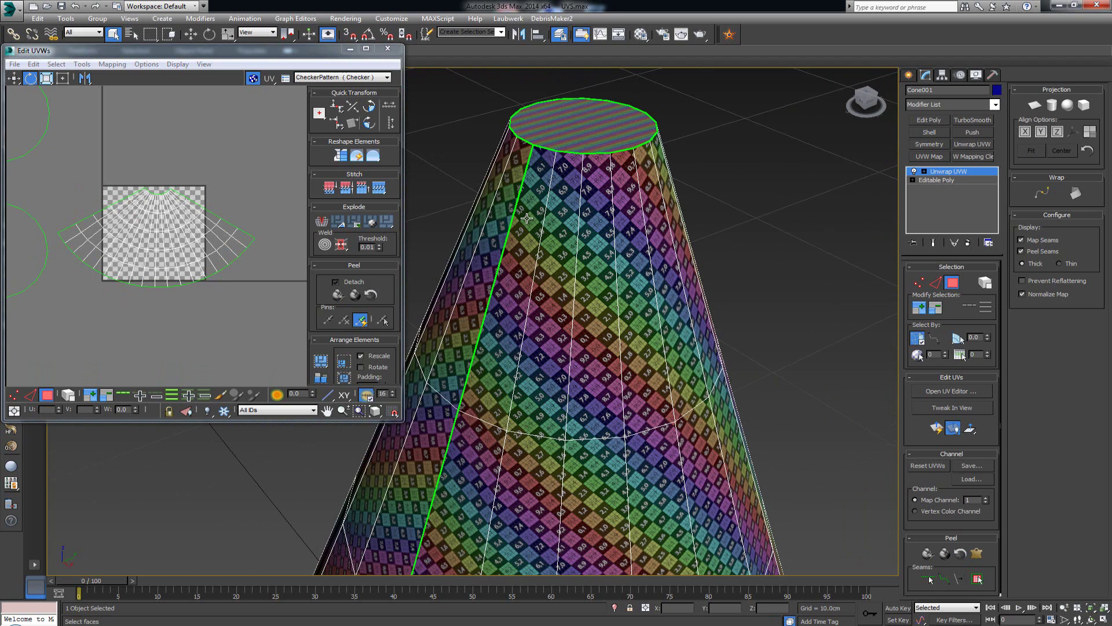
Compare the checker pattern's scale and distortion on the cone's top cap with its side.
{"action": "scroll", "coordinate": [527, 218], "scroll_direction": "down", "scroll_amount": 5}
{"action": "scroll", "coordinate": [552, 233], "scroll_direction": "up", "scroll_amount": 1}
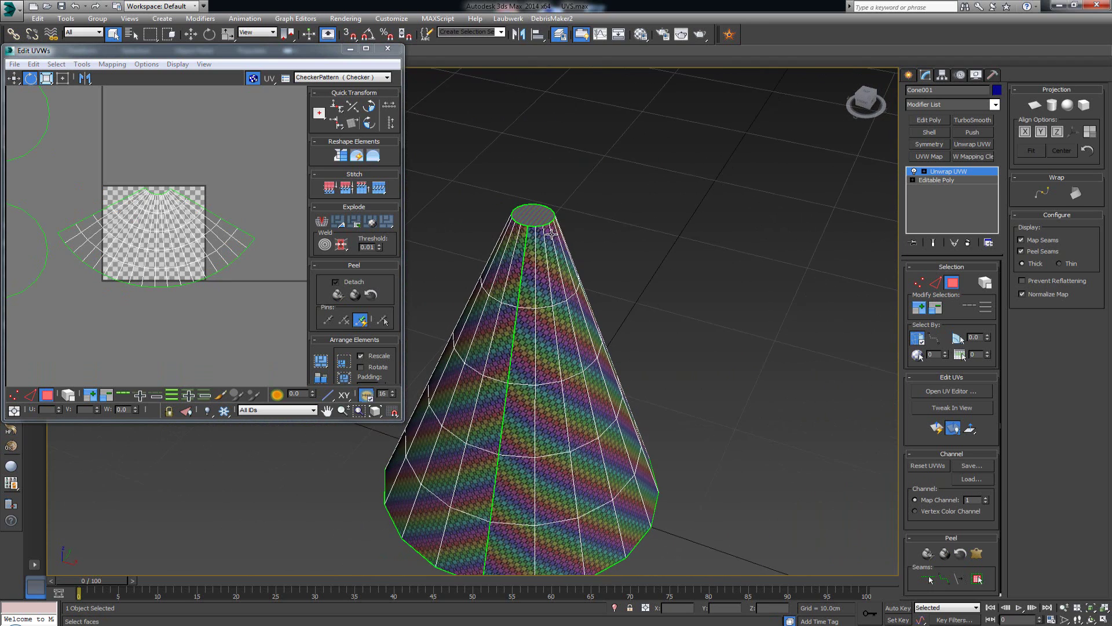
{"action": "scroll", "coordinate": [535, 225], "scroll_direction": "up", "scroll_amount": 4}
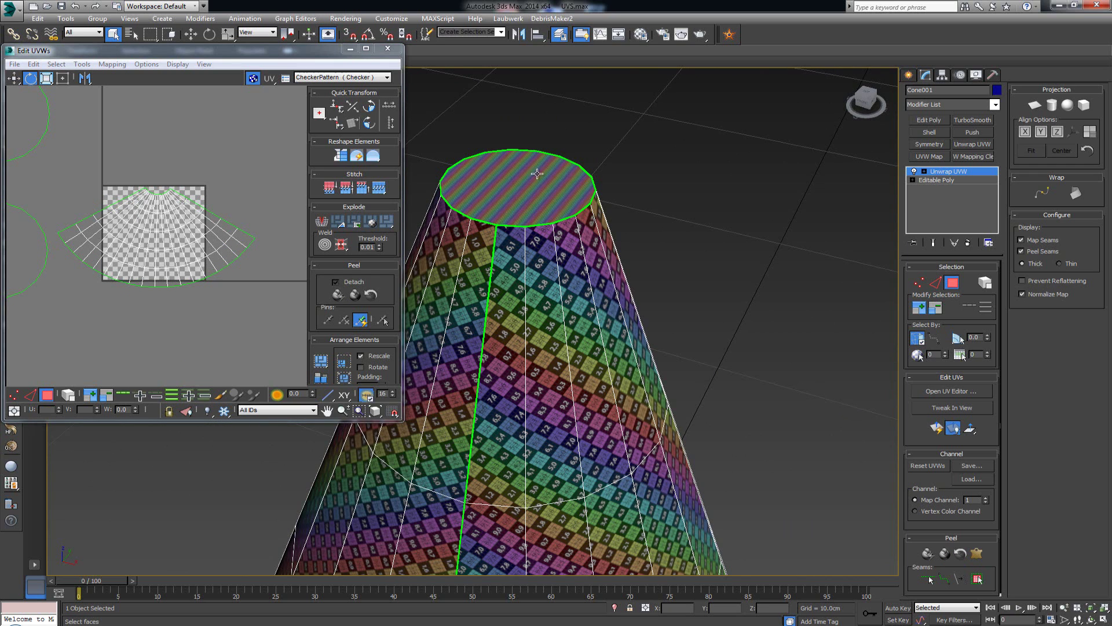
{"action": "middle_click_drag", "start_coordinate": [509, 211], "coordinate": [511, 226], "text": "alt"}
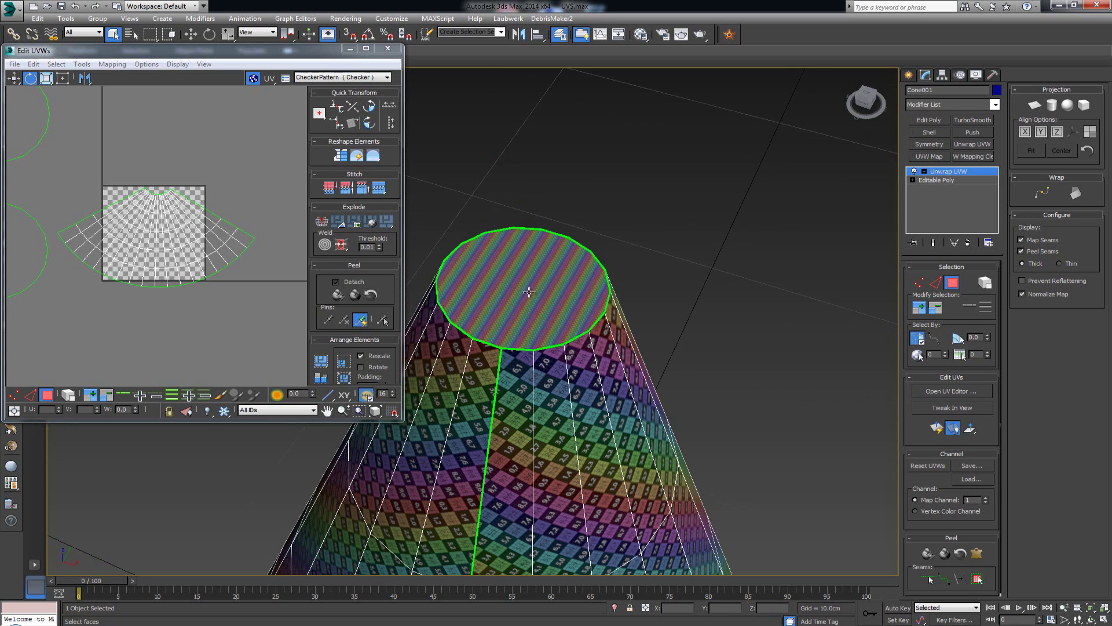
{"action": "scroll", "coordinate": [513, 286], "scroll_direction": "down", "scroll_amount": 5}
{"action": "scroll", "coordinate": [516, 282], "scroll_direction": "up", "scroll_amount": 5}
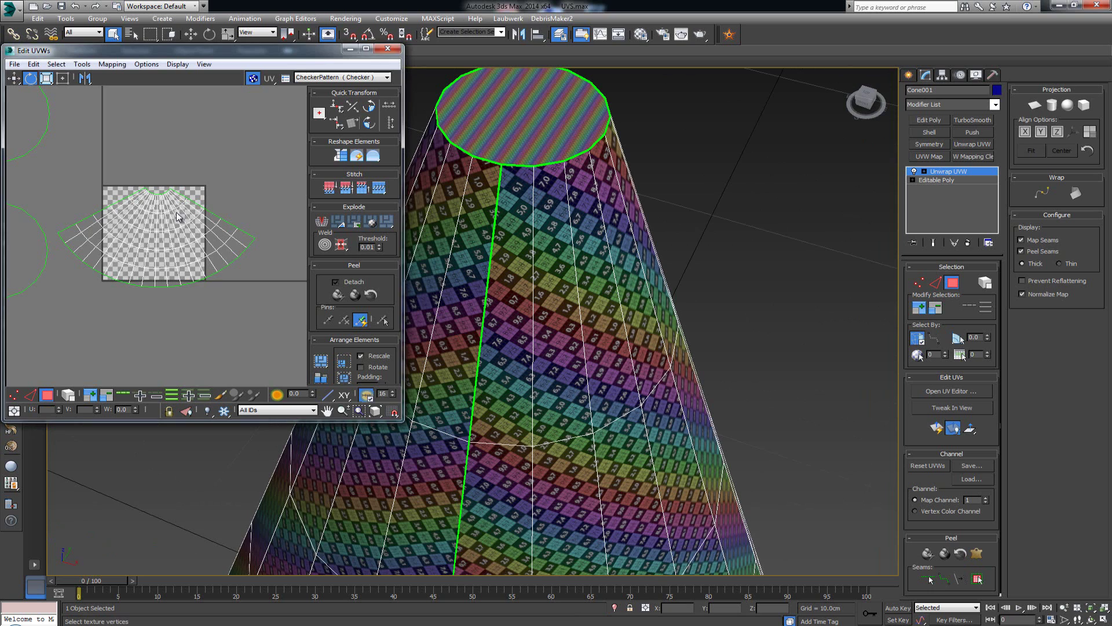
Select all UV shells of the cone and rescale them to matching proportions.
{"action": "scroll", "coordinate": [177, 213], "scroll_direction": "down", "scroll_amount": 3}
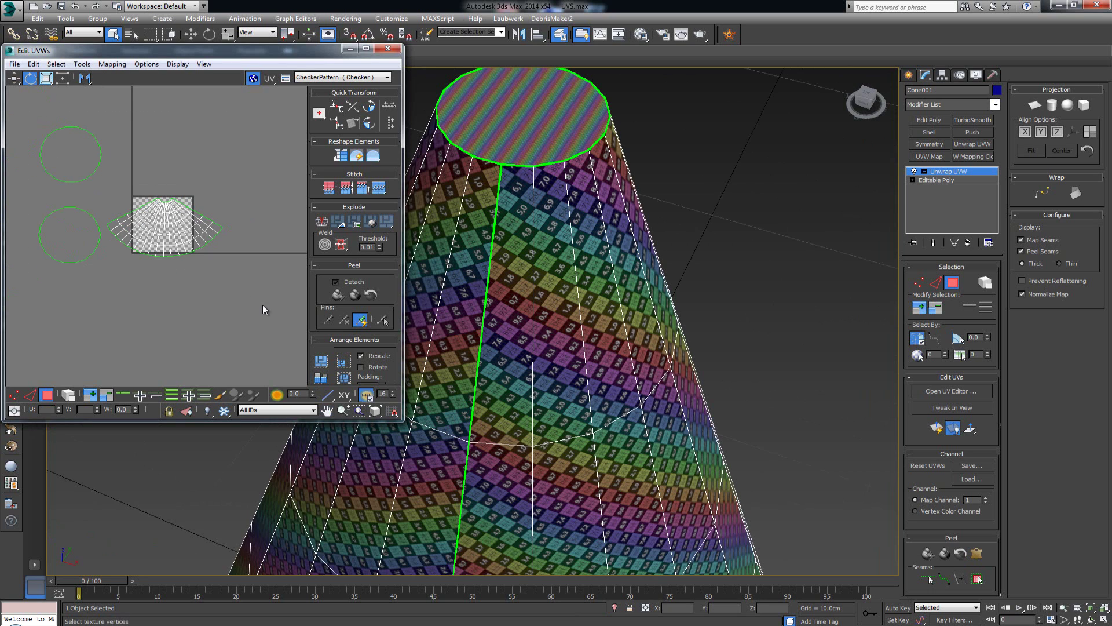
{"action": "key", "text": "ctrl+a"}
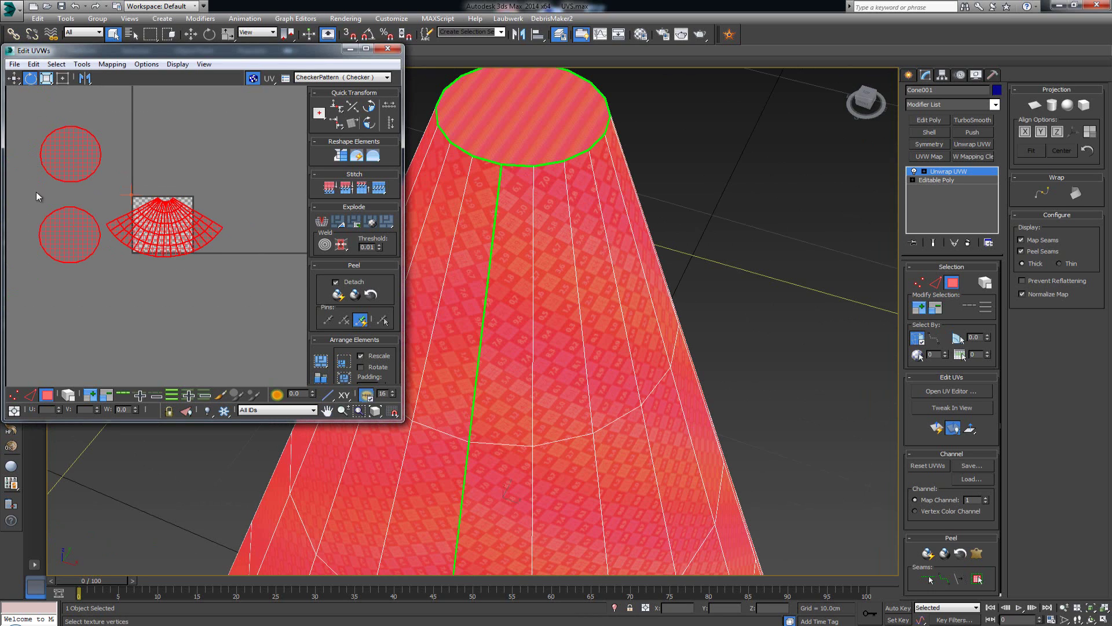
{"action": "left_click", "coordinate": [321, 378]}
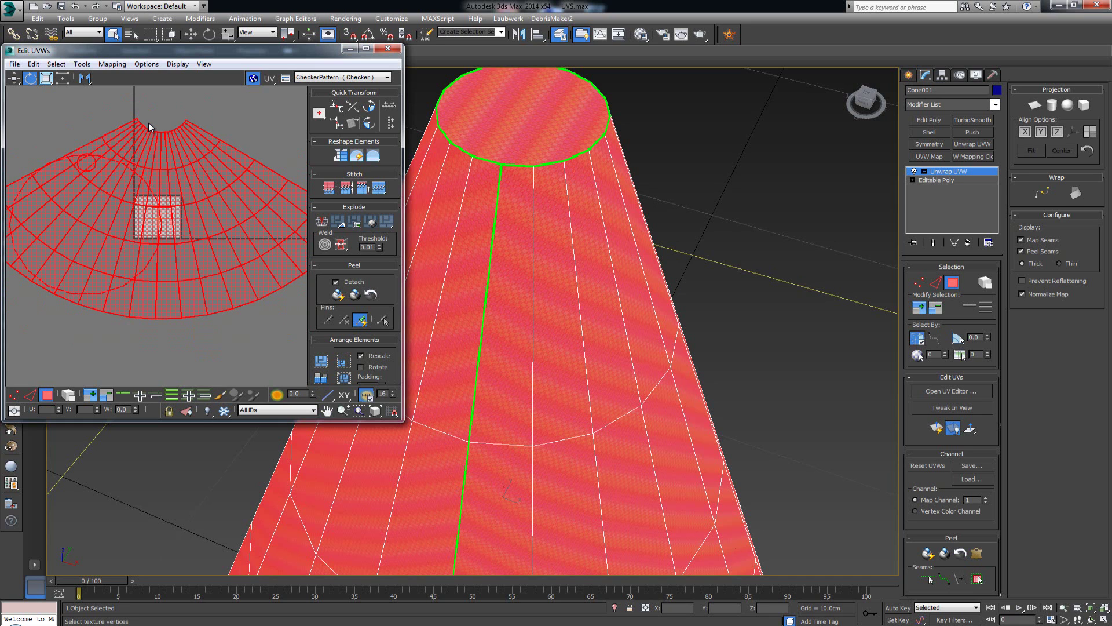
Move the whole side shell off the overlapping cap circles to an empty area below the UV tile.
{"action": "left_click", "coordinate": [171, 140]}
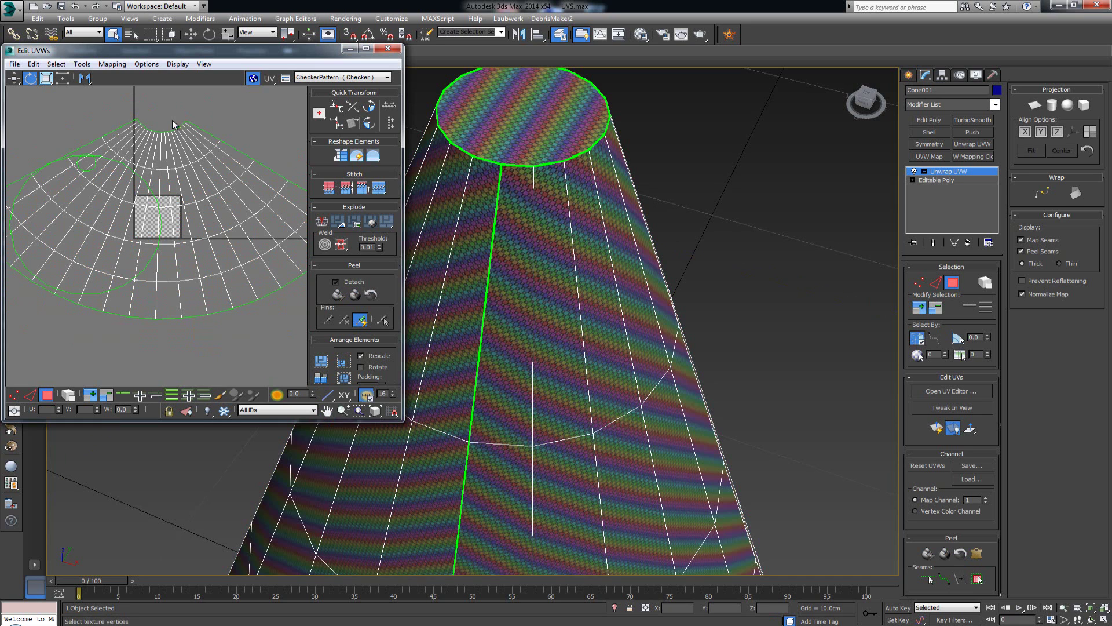
{"action": "left_click", "coordinate": [68, 397]}
{"action": "left_click", "coordinate": [166, 161]}
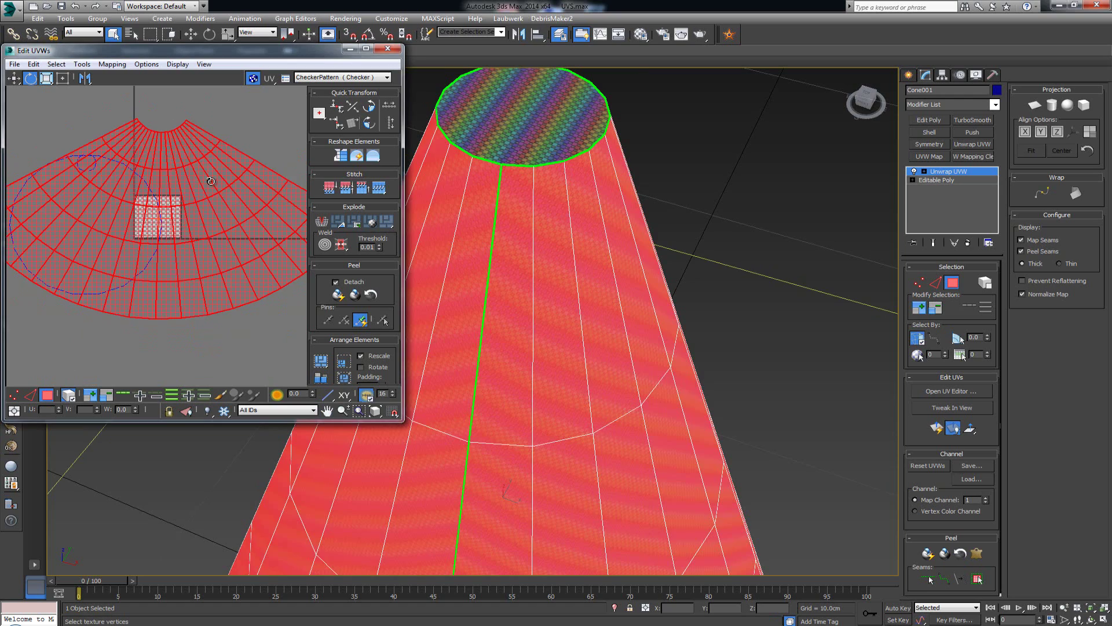
{"action": "key", "text": "w"}
{"action": "left_click_drag", "start_coordinate": [176, 197], "coordinate": [300, 206]}
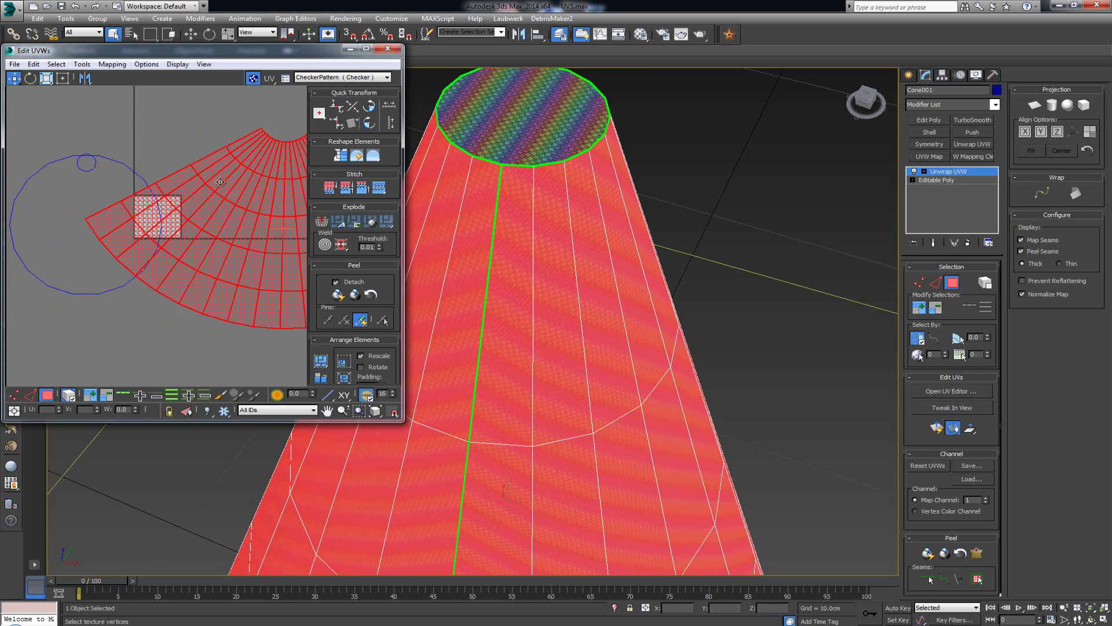
{"action": "middle_click_drag", "start_coordinate": [261, 216], "coordinate": [199, 182]}
{"action": "scroll", "coordinate": [200, 182], "scroll_direction": "down", "scroll_amount": 2}
{"action": "left_click_drag", "start_coordinate": [200, 183], "coordinate": [207, 219]}
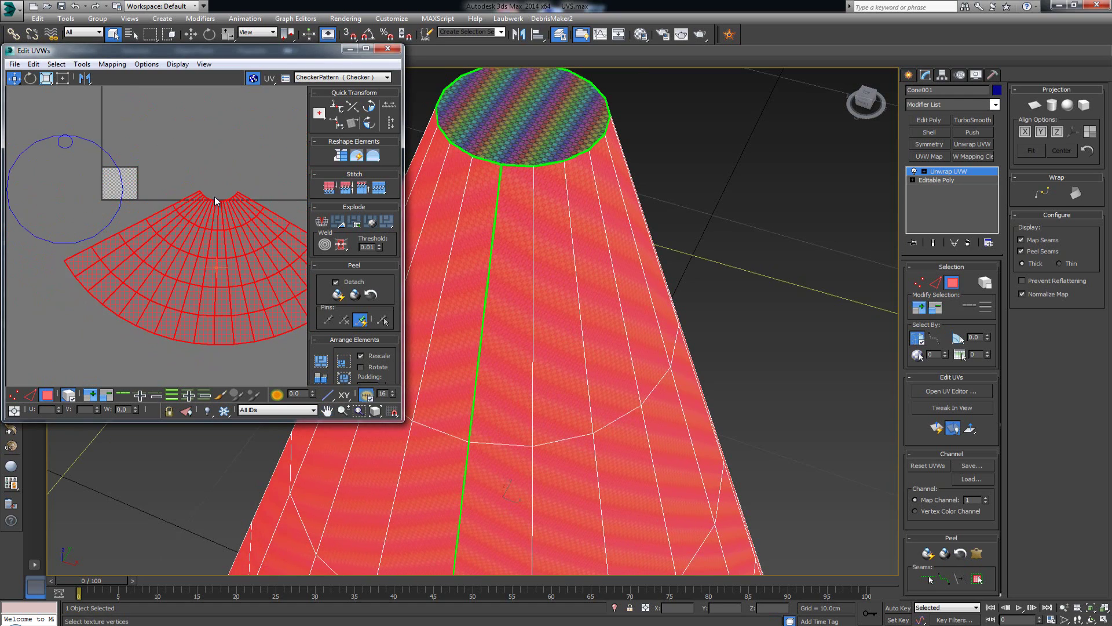
{"action": "scroll", "coordinate": [214, 197], "scroll_direction": "up", "scroll_amount": 5}
{"action": "left_click", "coordinate": [99, 329]}
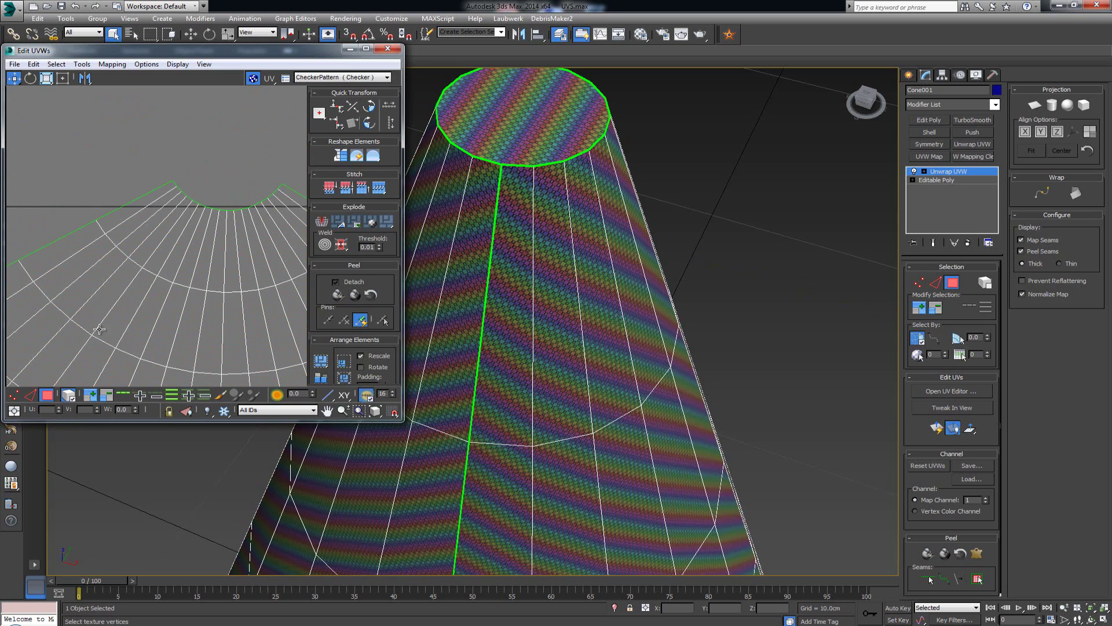
Stitch the small cap to a middle edge of the side shell's inner arc and the large cap to its outer arc.
{"action": "key", "text": "2"}
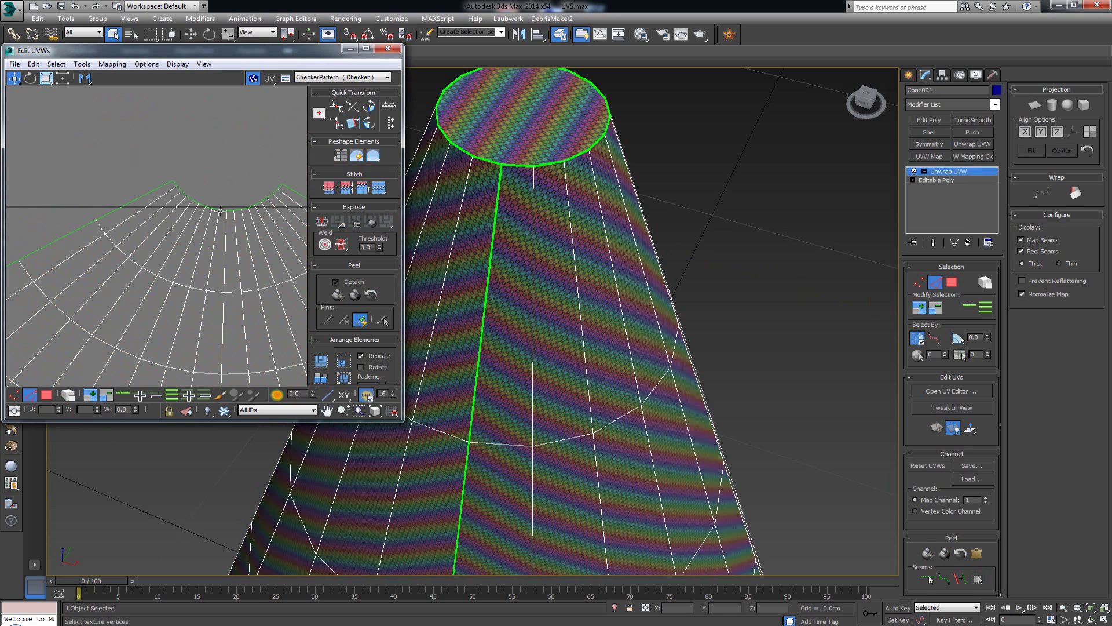
{"action": "left_click", "coordinate": [378, 189]}
{"action": "scroll", "coordinate": [110, 295], "scroll_direction": "down", "scroll_amount": 3}
{"action": "middle_click_drag", "start_coordinate": [116, 296], "coordinate": [127, 150]}
{"action": "left_click", "coordinate": [197, 341]}
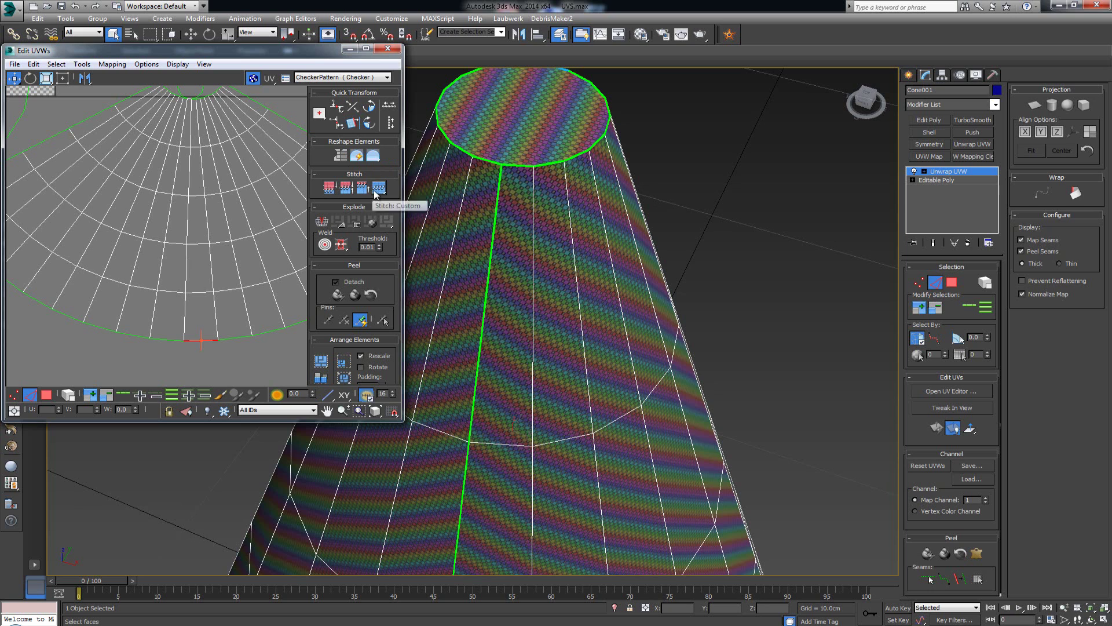
{"action": "scroll", "coordinate": [162, 219], "scroll_direction": "down", "scroll_amount": 3}
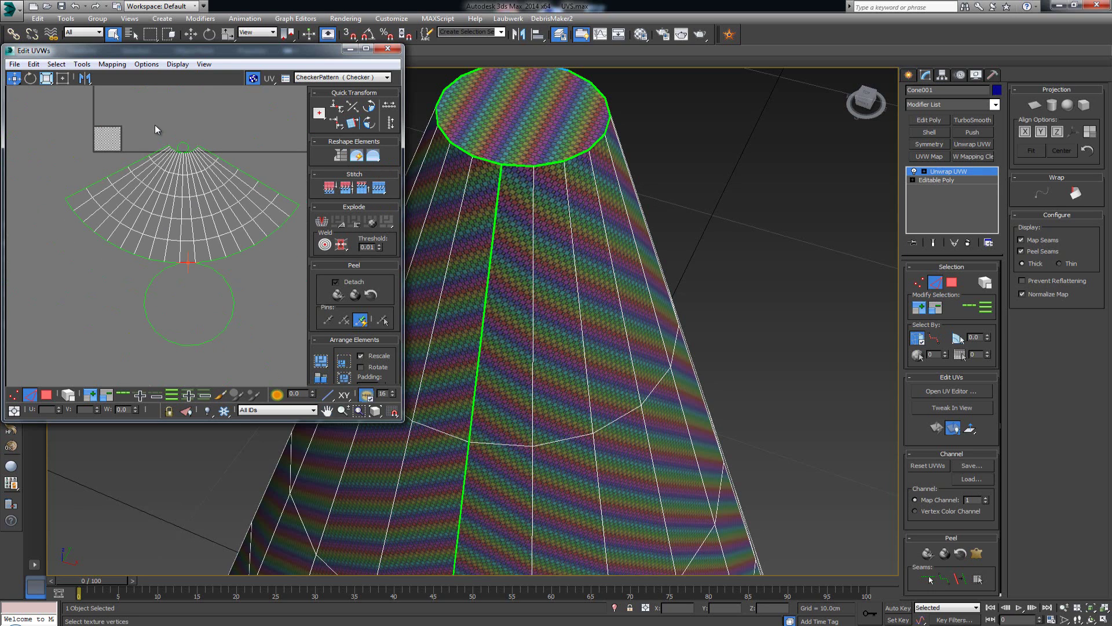
Pack the stitched layout into the UV tile and close the UV editor.
{"action": "left_click", "coordinate": [321, 360]}
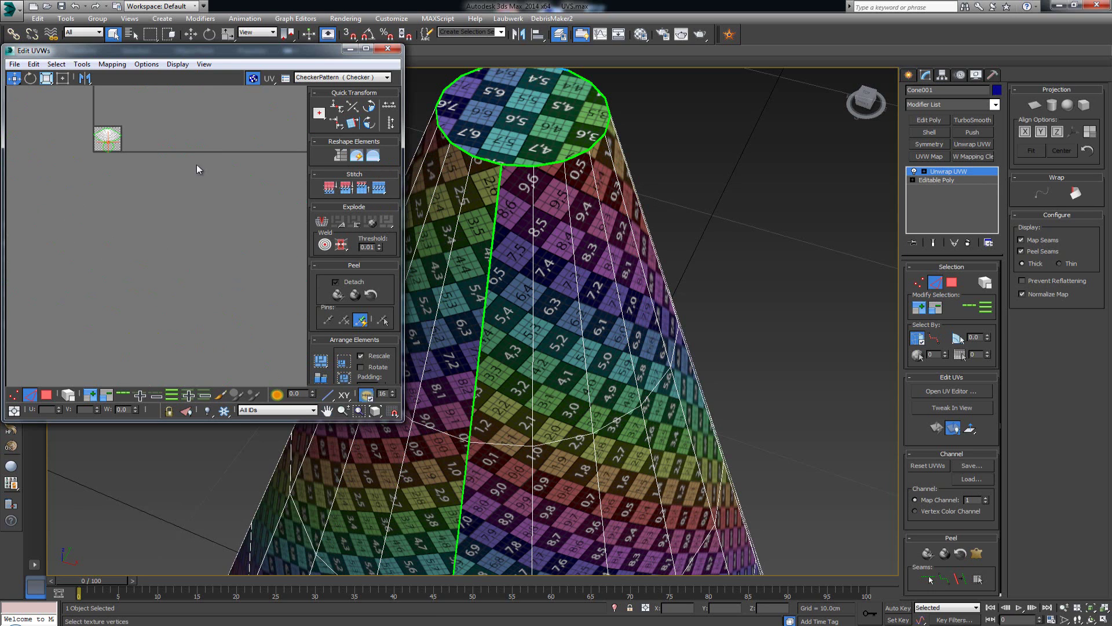
{"action": "scroll", "coordinate": [526, 168], "scroll_direction": "down", "scroll_amount": 8}
{"action": "middle_click_drag", "start_coordinate": [530, 213], "coordinate": [538, 197], "text": "alt"}
{"action": "scroll", "coordinate": [537, 197], "scroll_direction": "down", "scroll_amount": 1}
{"action": "left_click", "coordinate": [375, 49]}
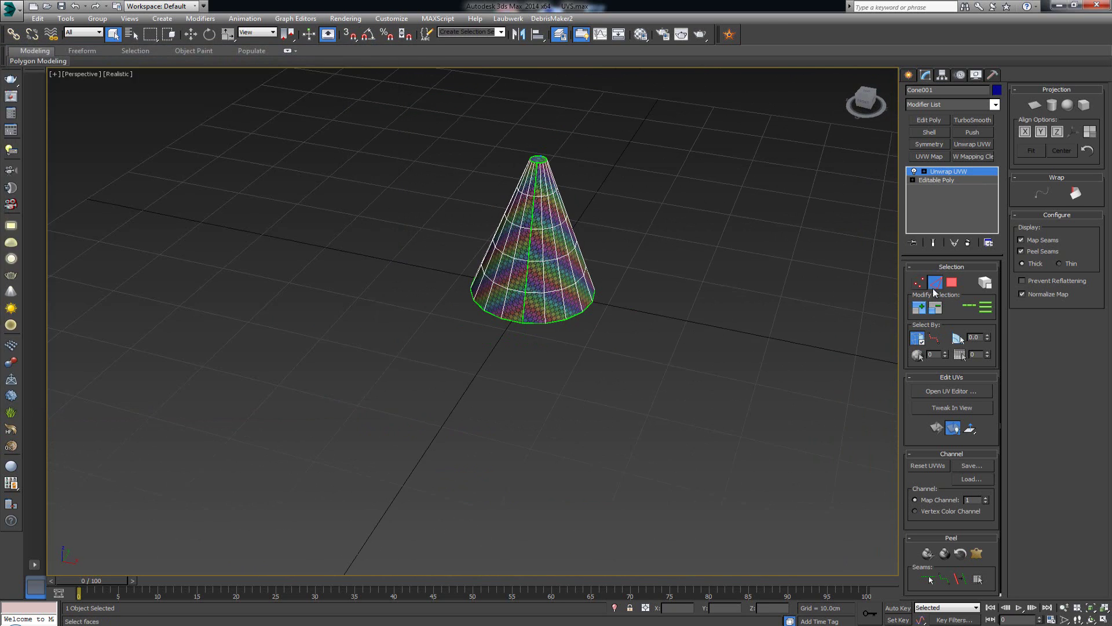
Leave edge selection, check the deselected cone's checker pattern and delete the cone.
{"action": "left_click", "coordinate": [940, 284]}
{"action": "left_click", "coordinate": [633, 151]}
{"action": "middle_click_drag", "start_coordinate": [567, 186], "coordinate": [434, 248]}
{"action": "scroll", "coordinate": [565, 217], "scroll_direction": "up", "scroll_amount": 6}
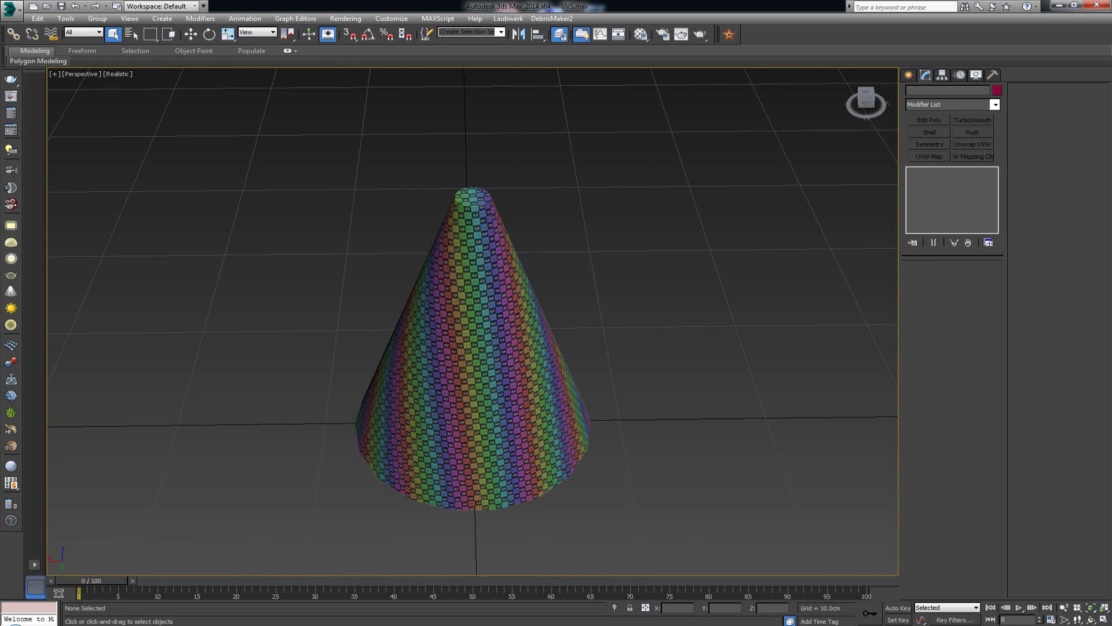
{"action": "left_click", "coordinate": [528, 323]}
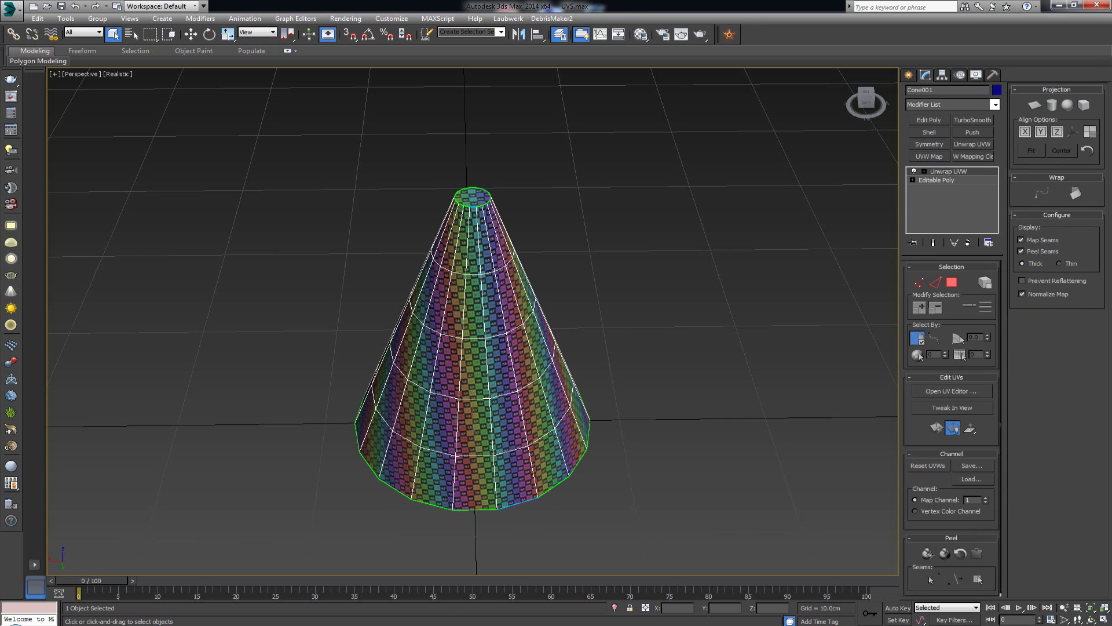
{"action": "key", "text": "Delete"}
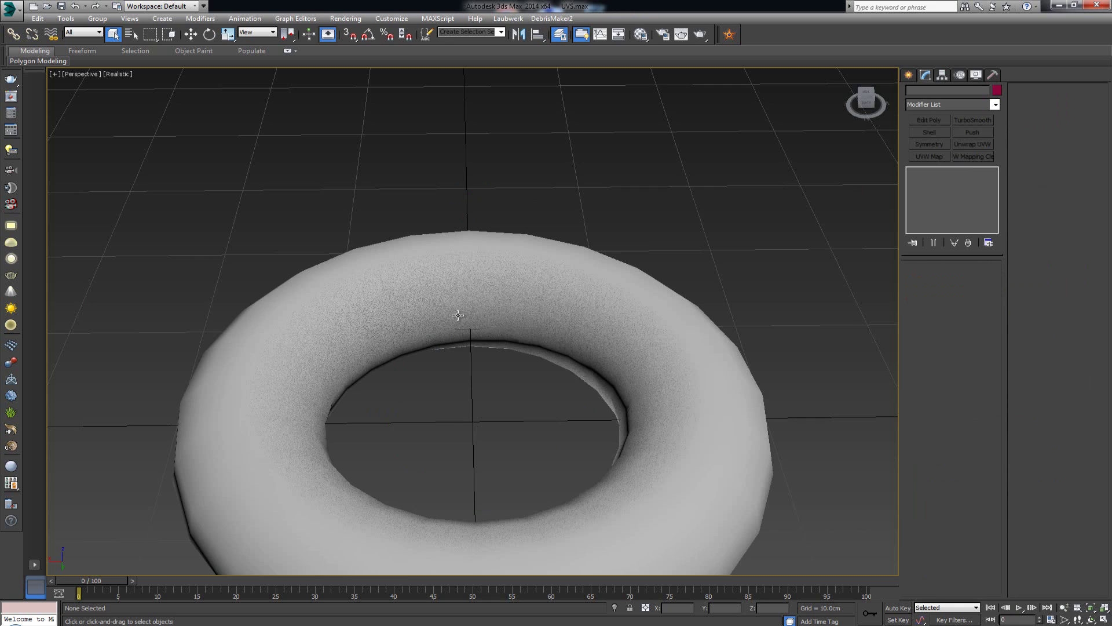
Select the torus and frame it in the perspective view.
{"action": "left_click", "coordinate": [458, 314]}
{"action": "scroll", "coordinate": [458, 315], "scroll_direction": "down", "scroll_amount": 2}
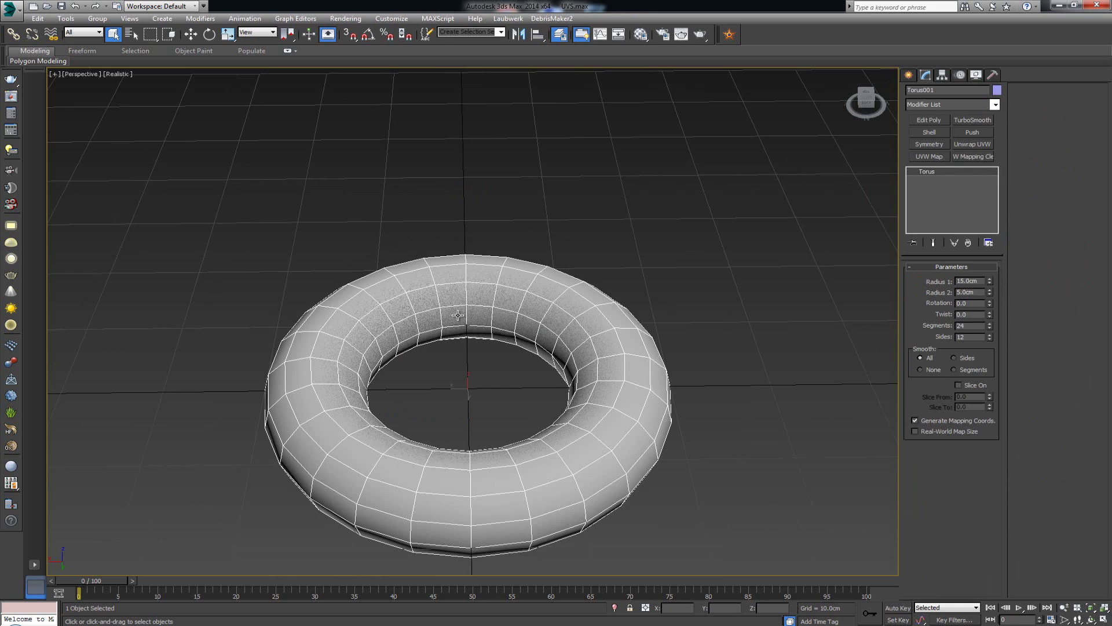
{"action": "key", "text": "z"}
{"action": "mouse_move", "coordinate": [445, 357]}
{"action": "middle_mouse_down", "text": "alt"}
{"action": "mouse_move", "coordinate": [489, 340]}
{"action": "mouse_move", "coordinate": [465, 348]}
{"action": "middle_mouse_up", "text": "alt"}
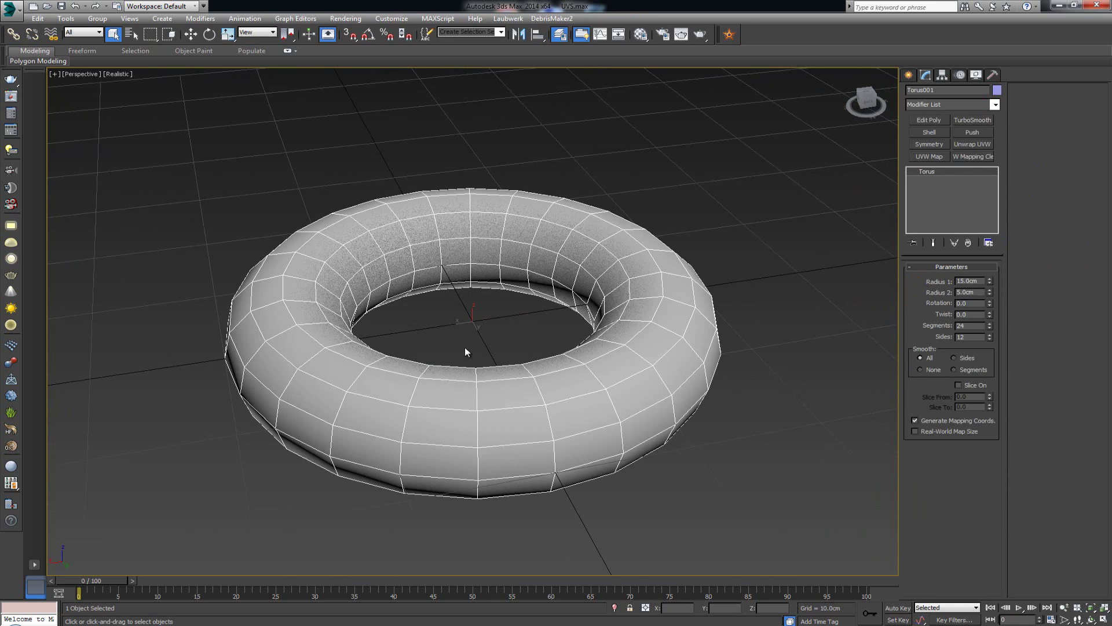
{"action": "left_click", "coordinate": [908, 76]}
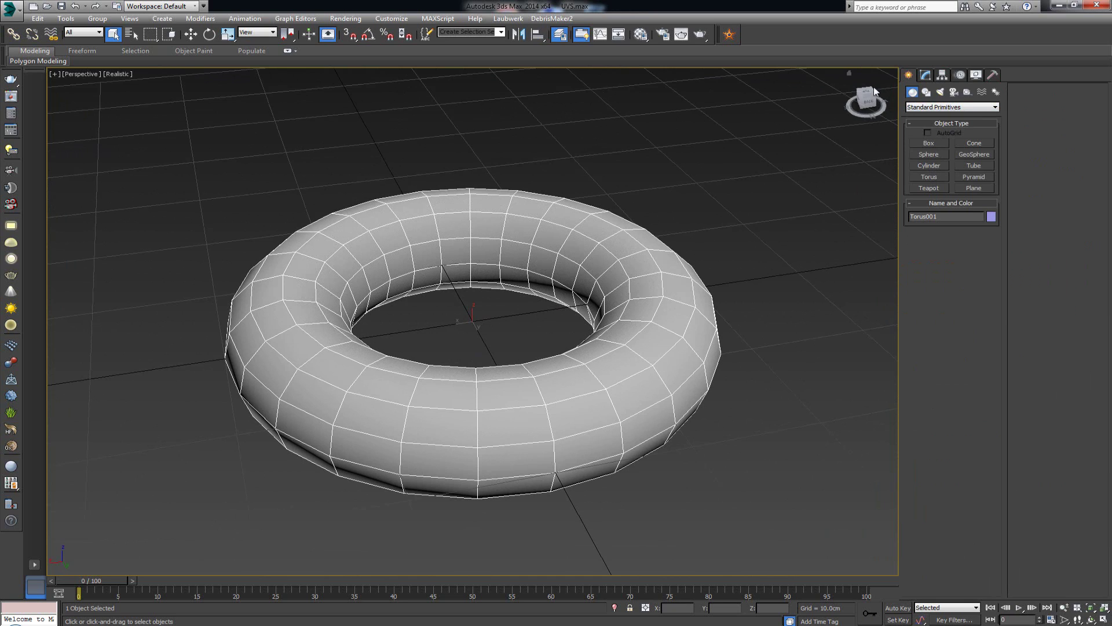
{"action": "left_click", "coordinate": [927, 77]}
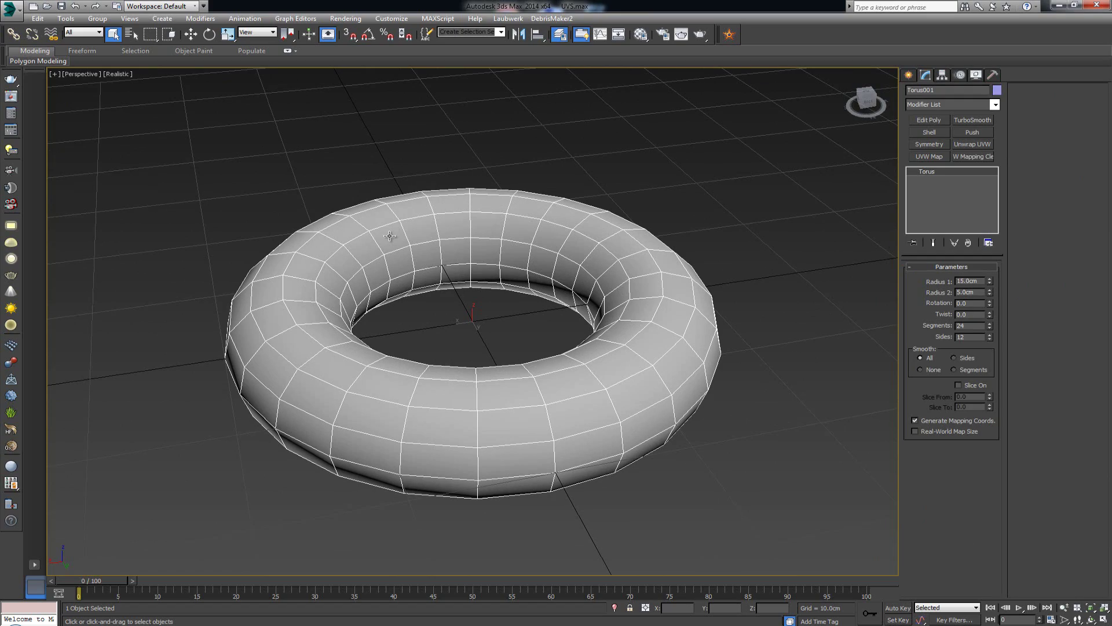
{"action": "key", "text": "m"}
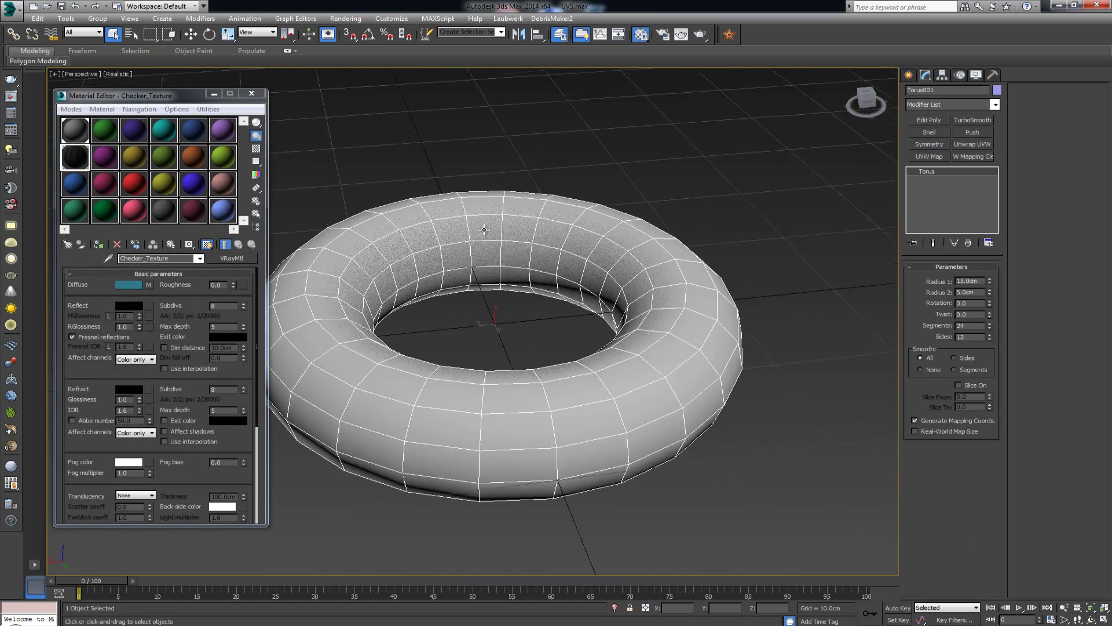
{"action": "mouse_move", "coordinate": [484, 230]}
{"action": "middle_mouse_down", "text": "alt"}
{"action": "mouse_move", "coordinate": [472, 264]}
{"action": "mouse_move", "coordinate": [500, 222]}
{"action": "mouse_move", "coordinate": [516, 230]}
{"action": "mouse_move", "coordinate": [497, 230]}
{"action": "middle_mouse_up", "text": "alt"}
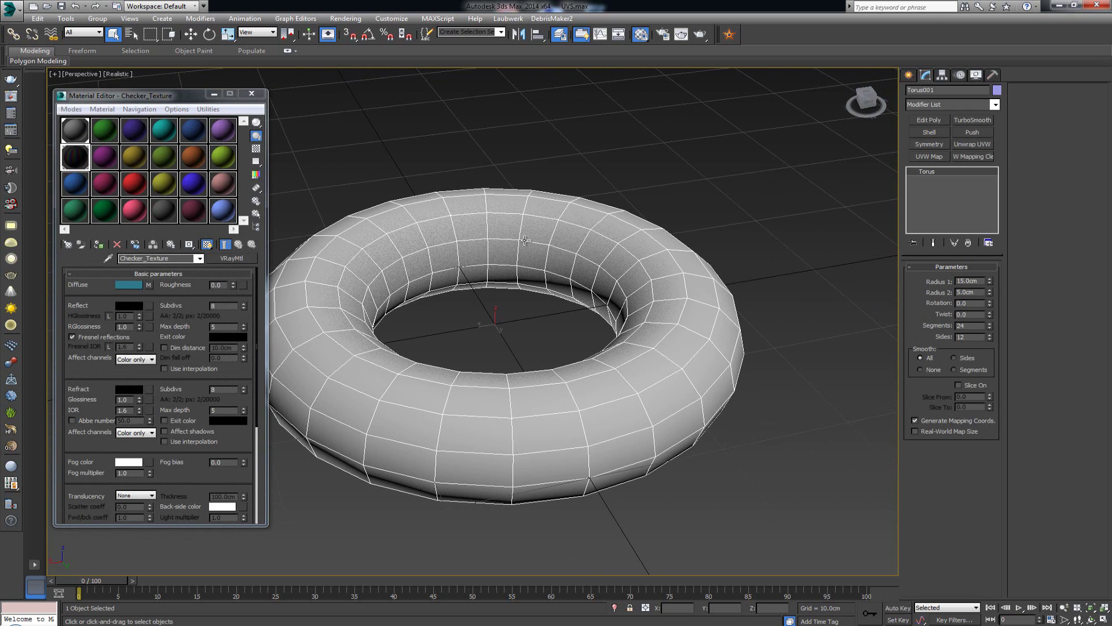
{"action": "scroll", "coordinate": [428, 246], "scroll_direction": "down", "scroll_amount": 3}
{"action": "scroll", "coordinate": [428, 246], "scroll_direction": "up", "scroll_amount": 4}
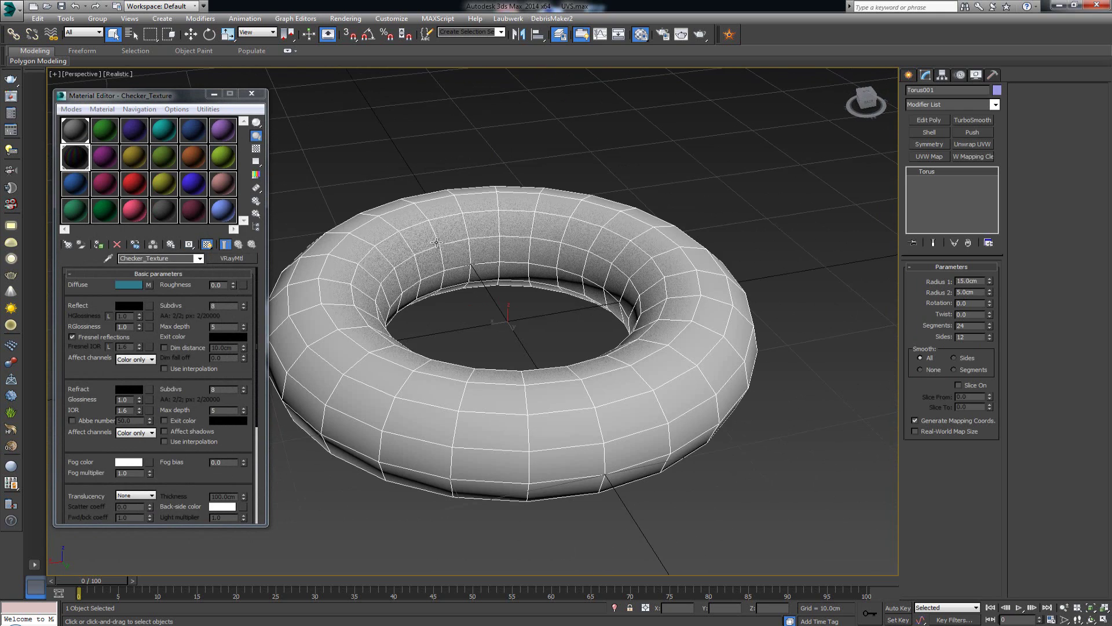
{"action": "middle_click_drag", "start_coordinate": [457, 281], "coordinate": [538, 277], "text": "alt"}
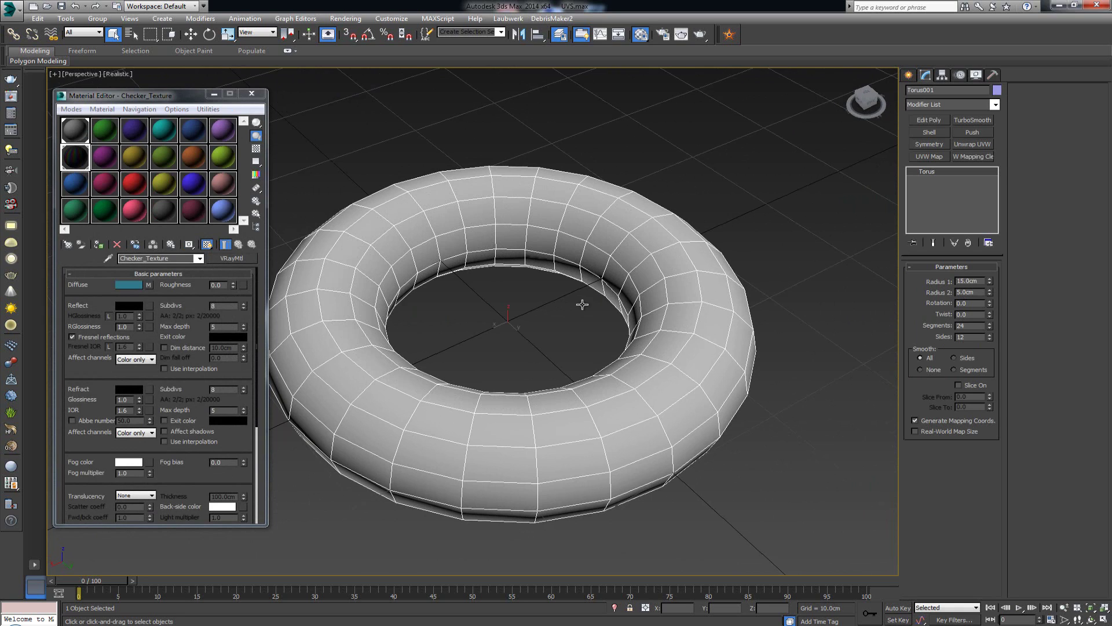
{"action": "left_click", "coordinate": [258, 96]}
{"action": "middle_click_drag", "start_coordinate": [580, 340], "coordinate": [557, 325], "text": "alt"}
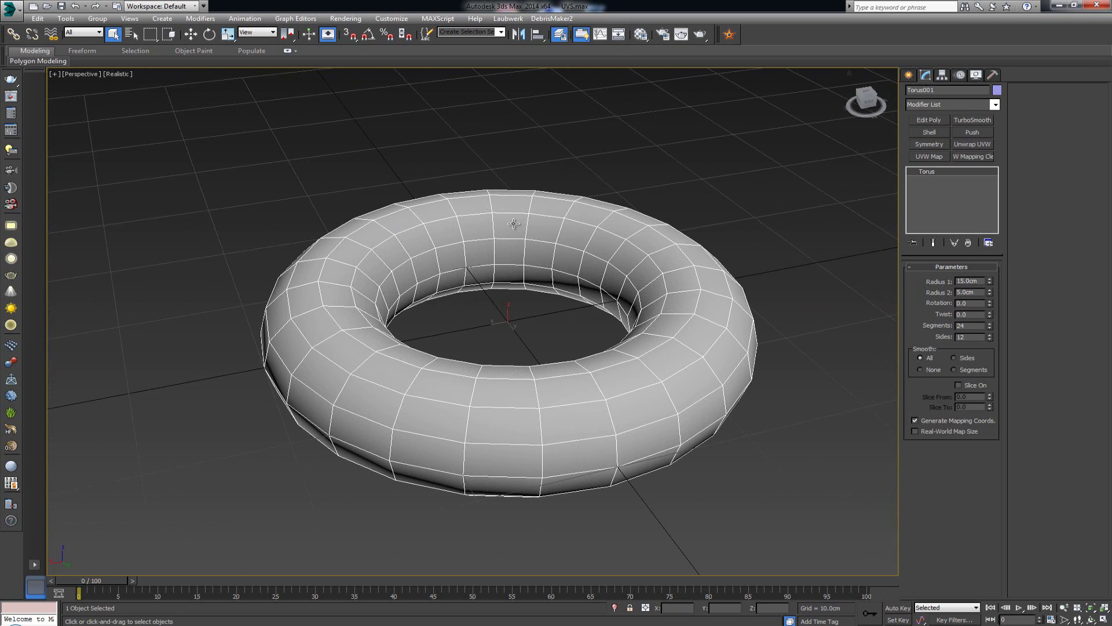
Assign the Checker_Texture material to the torus and view its default mapping.
{"action": "left_click", "coordinate": [640, 35]}
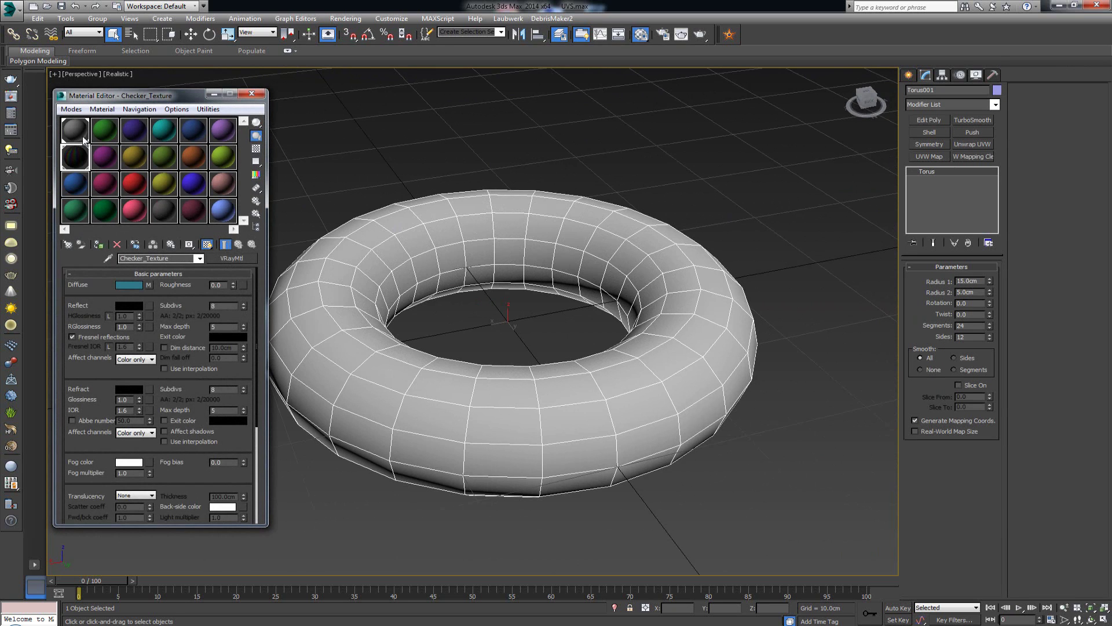
{"action": "left_click", "coordinate": [99, 244]}
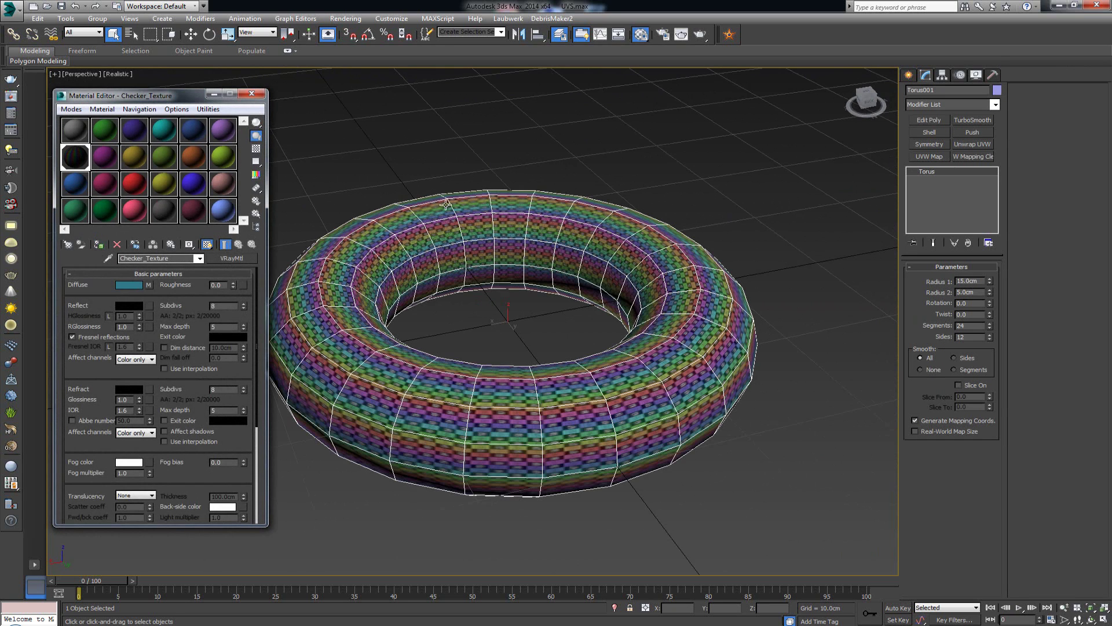
{"action": "middle_click_drag", "start_coordinate": [662, 270], "coordinate": [648, 285], "text": "alt"}
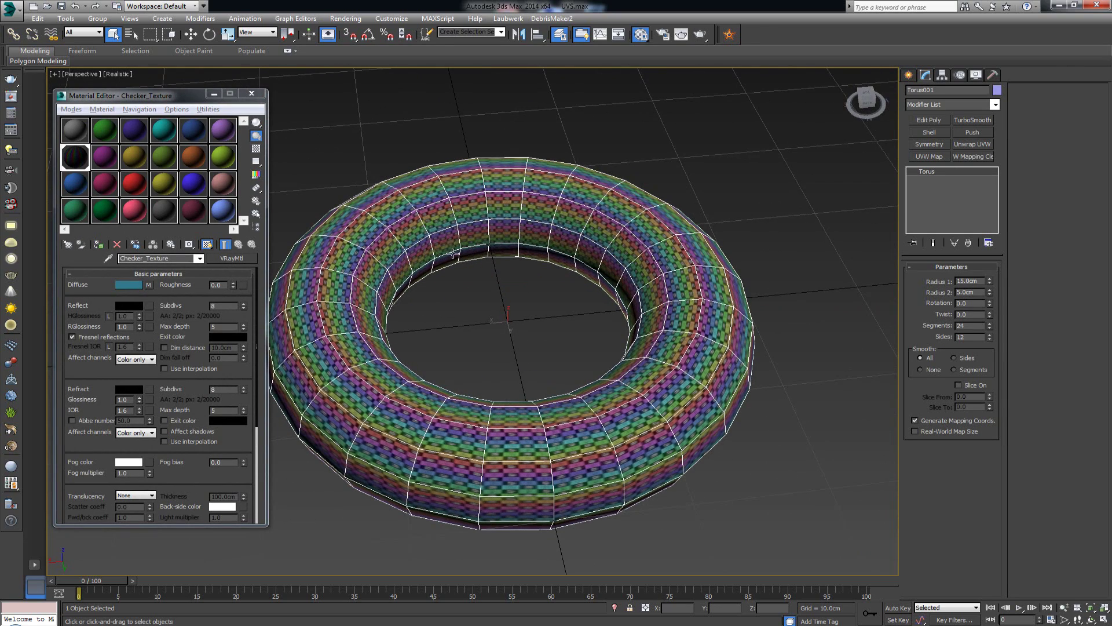
{"action": "mouse_move", "coordinate": [453, 254]}
{"action": "middle_mouse_down", "text": "alt"}
{"action": "mouse_move", "coordinate": [453, 266]}
{"action": "mouse_move", "coordinate": [453, 253]}
{"action": "middle_mouse_up", "text": "alt"}
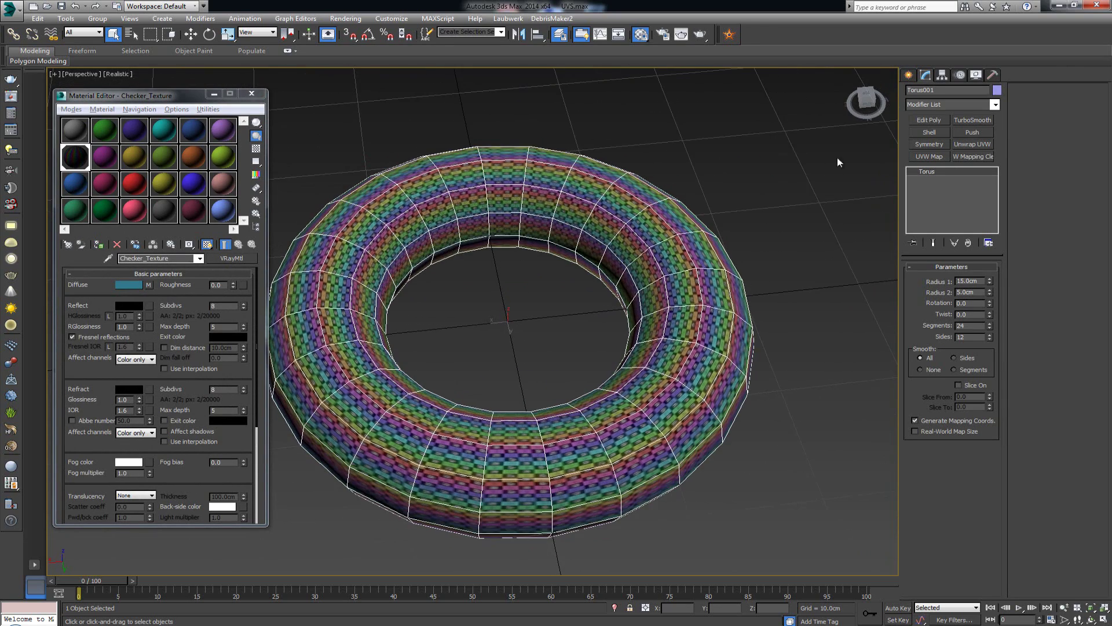
Clear the torus's default mapping with a UVW Mapping Clear modifier and convert the torus to an editable poly.
{"action": "left_click", "coordinate": [979, 157]}
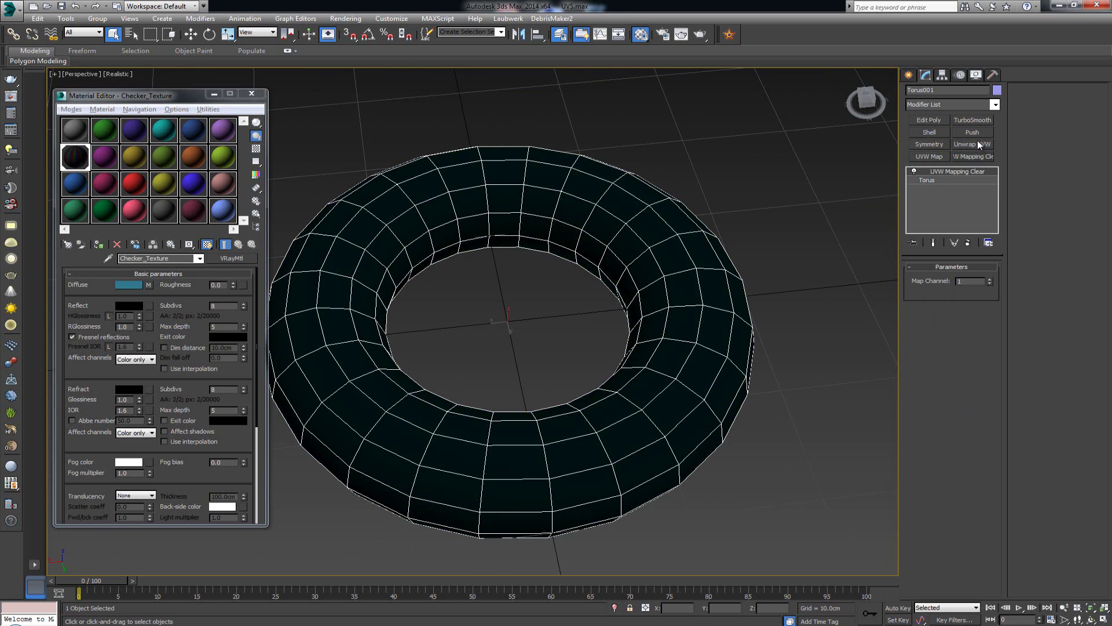
{"action": "right_click", "coordinate": [608, 225]}
{"action": "mouse_move", "coordinate": [622, 298]}
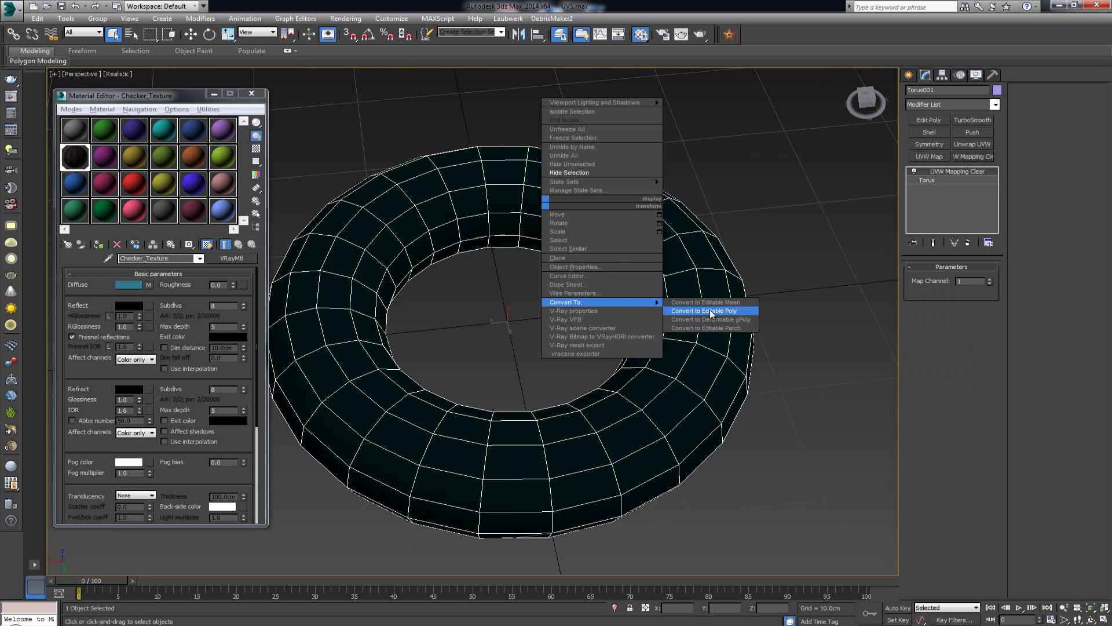
{"action": "left_click", "coordinate": [735, 313]}
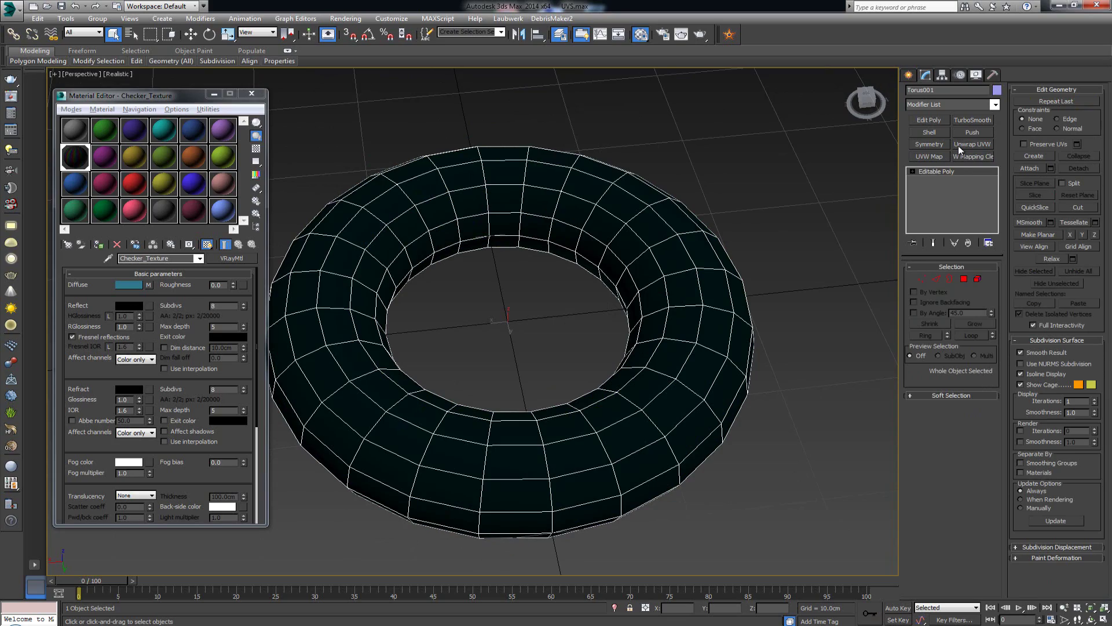
Add an Unwrap UVW modifier to the torus and close the Material Editor.
{"action": "left_click", "coordinate": [958, 145]}
{"action": "mouse_move", "coordinate": [478, 222]}
{"action": "middle_mouse_down", "text": "alt"}
{"action": "mouse_move", "coordinate": [503, 204]}
{"action": "mouse_move", "coordinate": [489, 208]}
{"action": "middle_mouse_up", "text": "alt"}
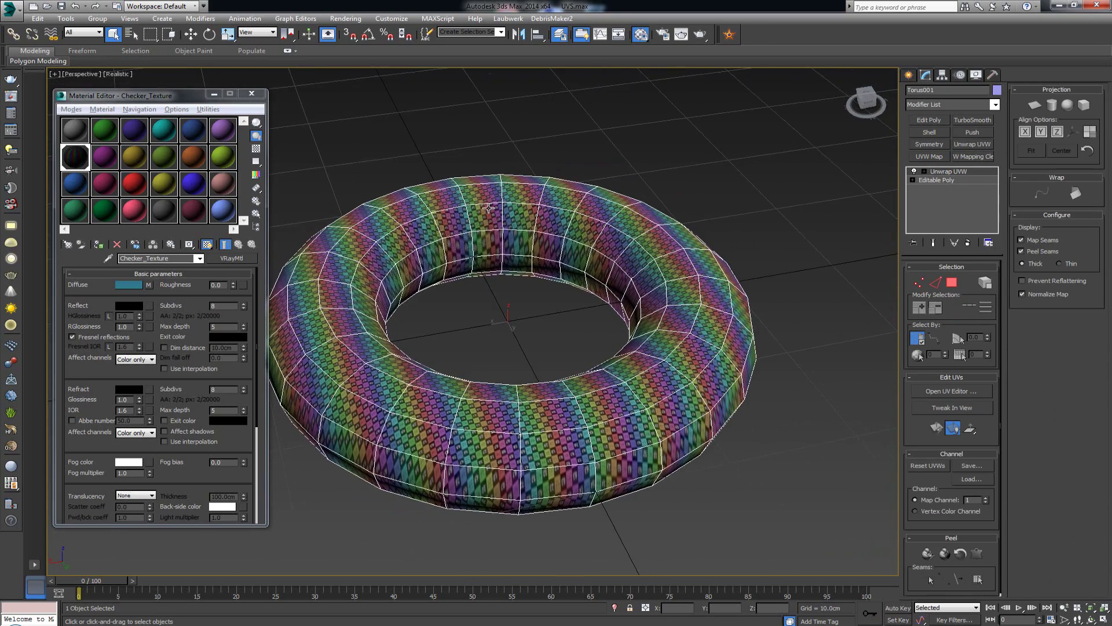
{"action": "left_click", "coordinate": [251, 93]}
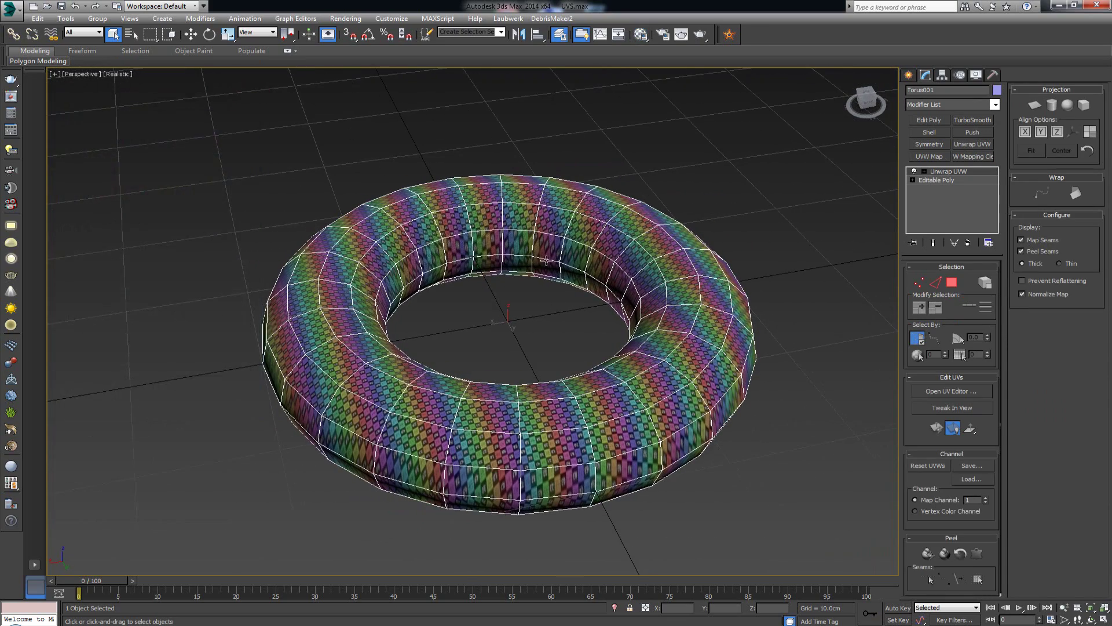
Select the horizontal edge loops around the torus's outer and inner middle and convert them to seams.
{"action": "middle_click_drag", "start_coordinate": [547, 261], "coordinate": [536, 284], "text": "alt"}
{"action": "scroll", "coordinate": [447, 258], "scroll_direction": "up", "scroll_amount": 4}
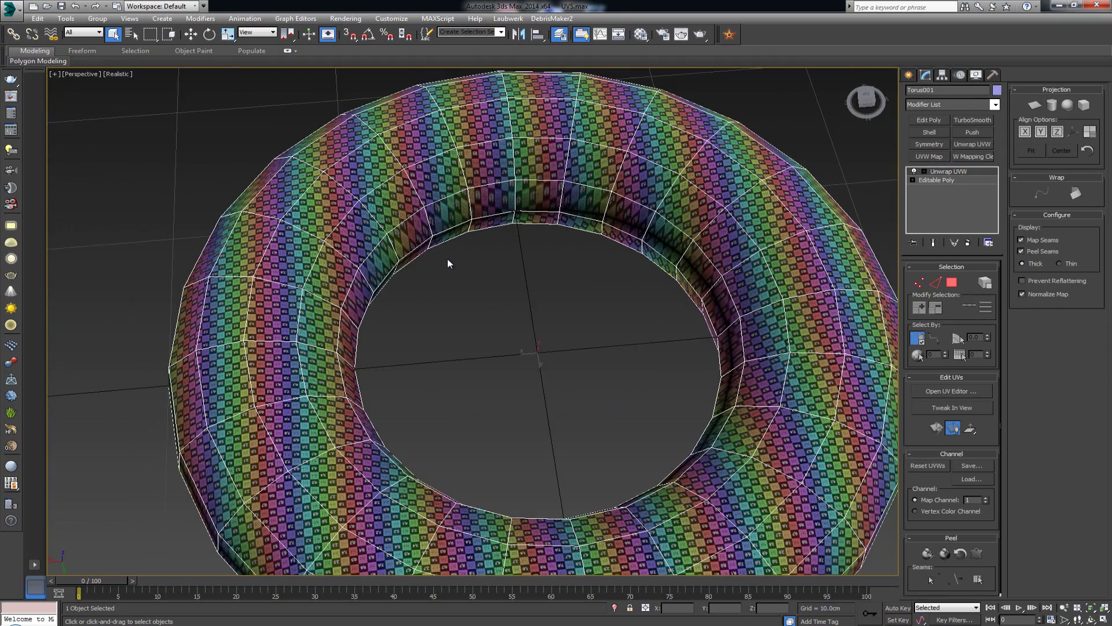
{"action": "middle_click_drag", "start_coordinate": [382, 260], "coordinate": [455, 266], "text": "alt"}
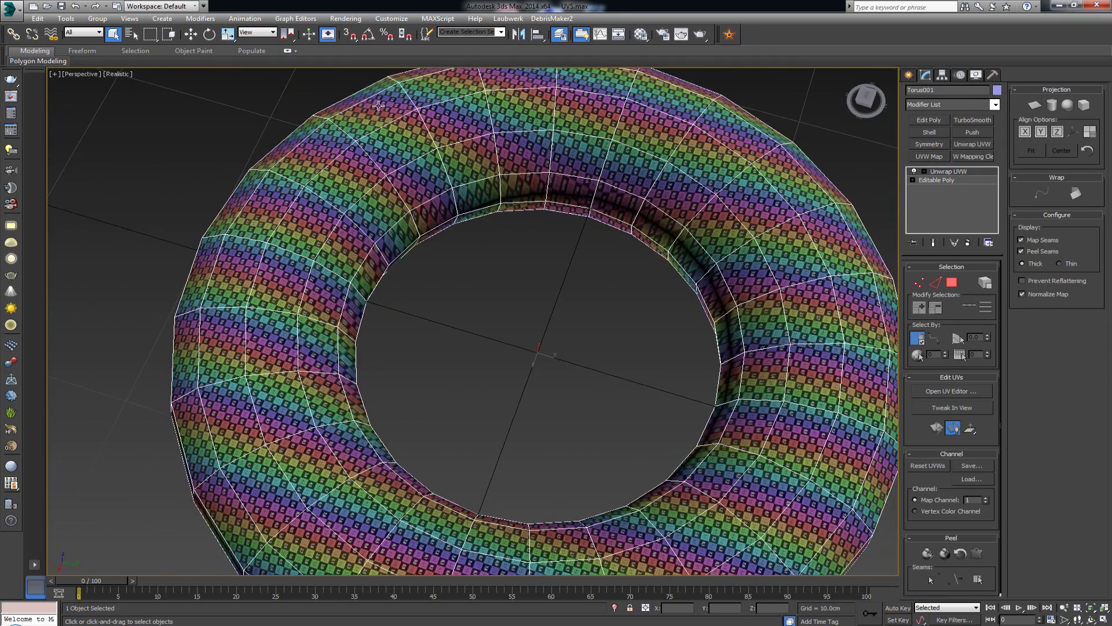
{"action": "middle_click_drag", "start_coordinate": [733, 273], "coordinate": [516, 341], "text": "alt"}
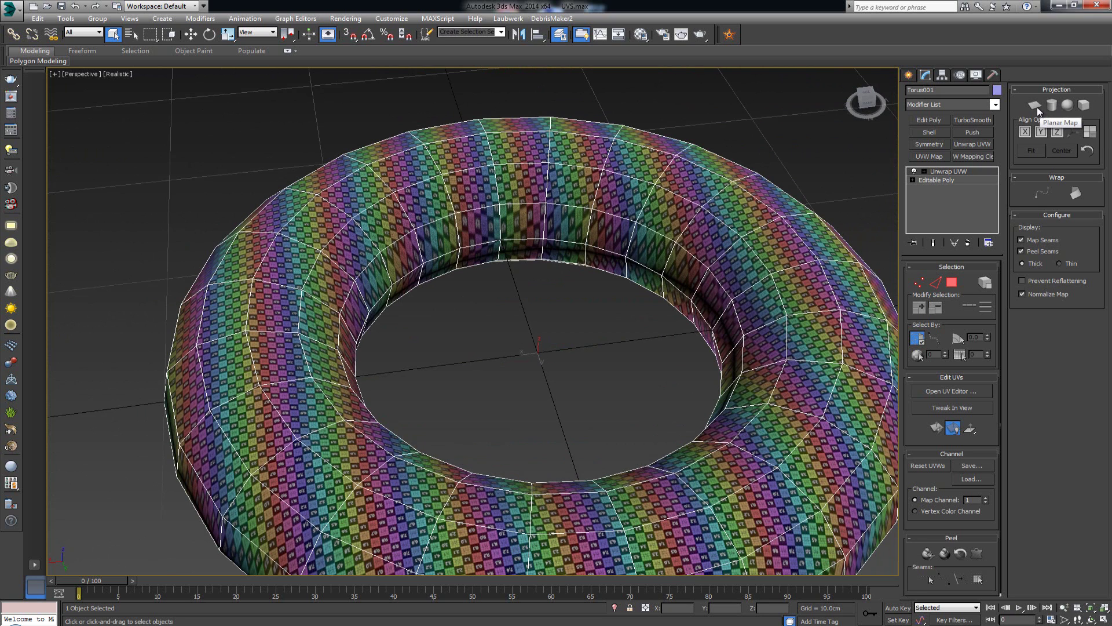
{"action": "middle_click_drag", "start_coordinate": [640, 261], "coordinate": [642, 263], "text": "alt"}
{"action": "scroll", "coordinate": [616, 311], "scroll_direction": "down", "scroll_amount": 6}
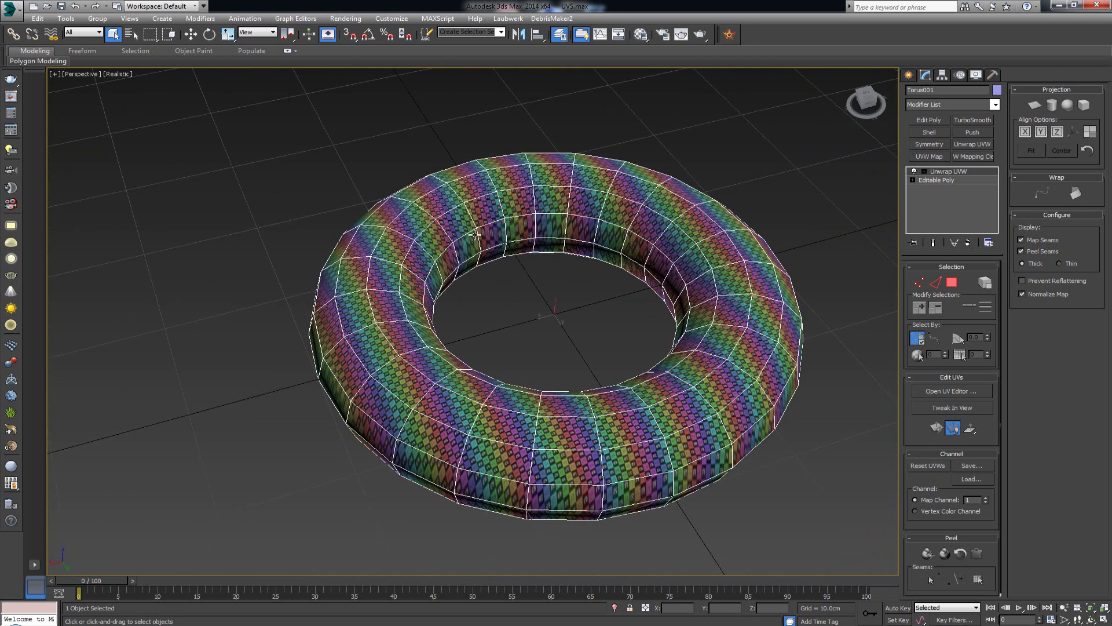
{"action": "key", "text": "2"}
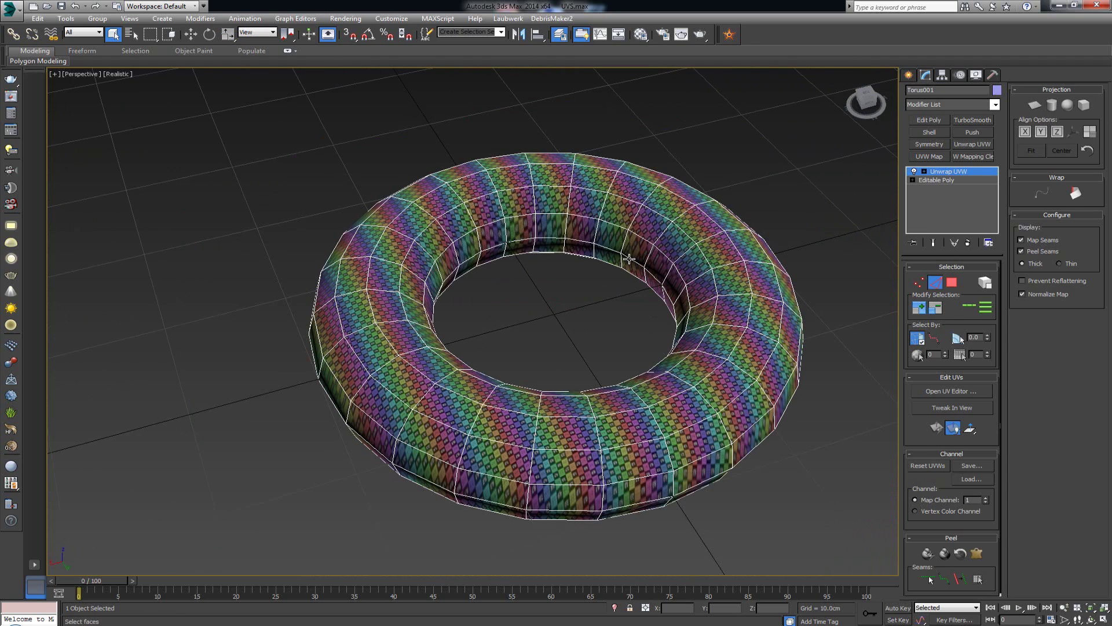
{"action": "middle_click_drag", "start_coordinate": [731, 284], "coordinate": [702, 250], "text": "alt"}
{"action": "left_click", "coordinate": [520, 356], "text": "ctrl"}
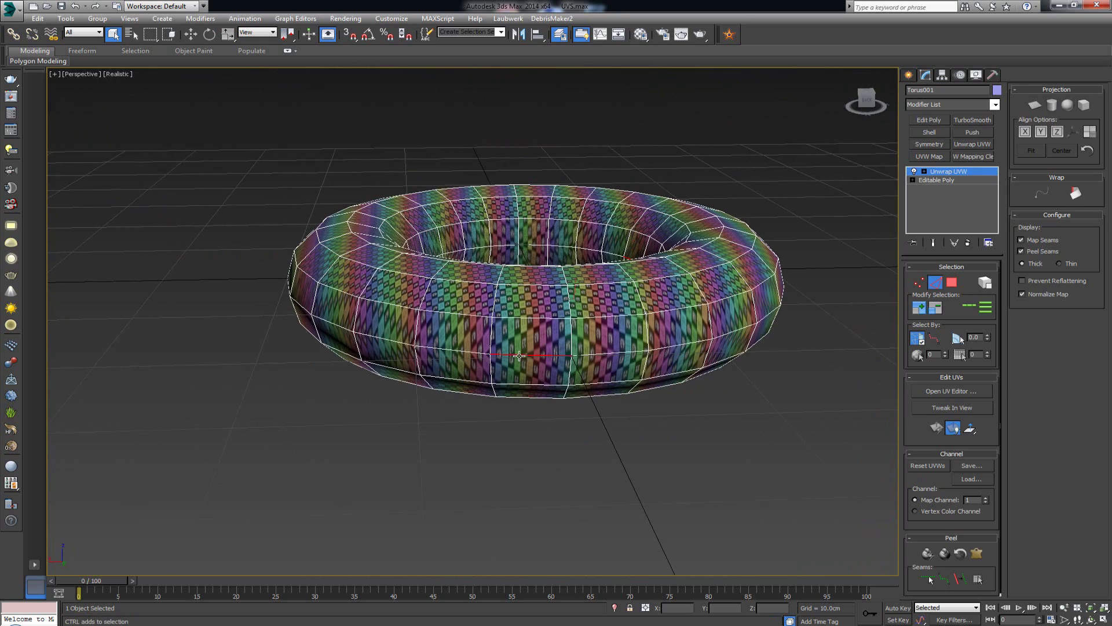
{"action": "middle_click_drag", "start_coordinate": [527, 301], "coordinate": [560, 342], "text": "alt"}
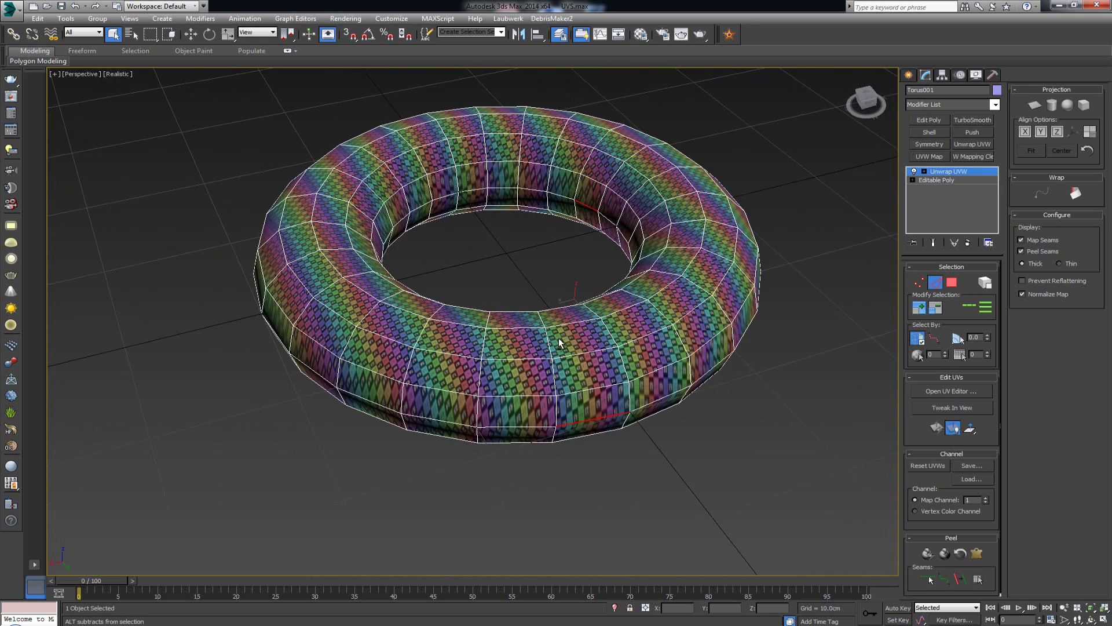
{"action": "left_click", "coordinate": [971, 308]}
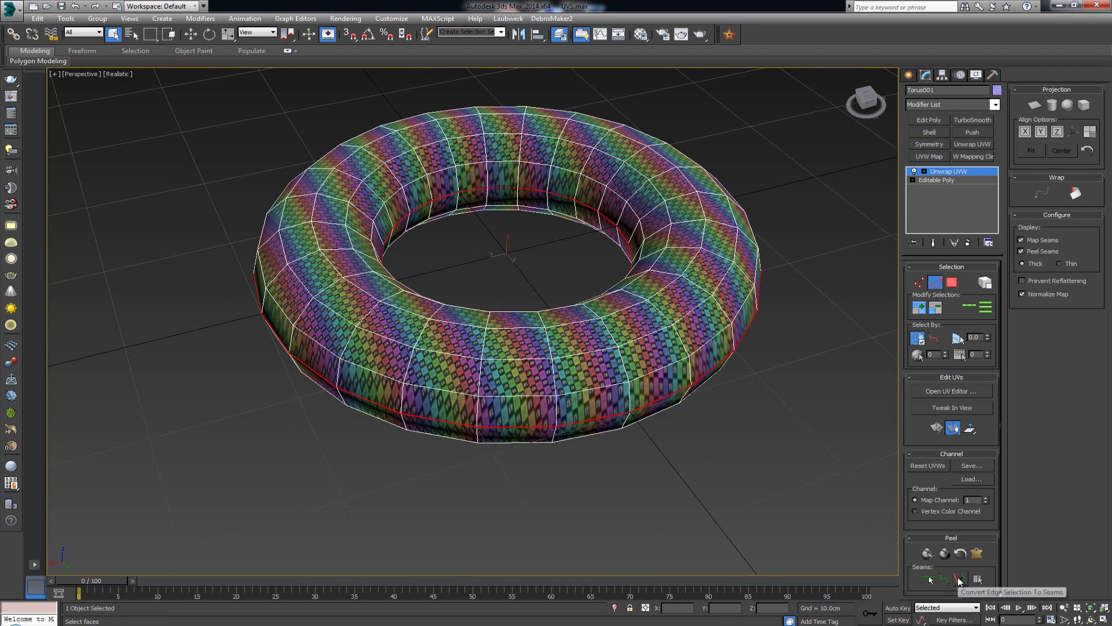
{"action": "left_click", "coordinate": [959, 580]}
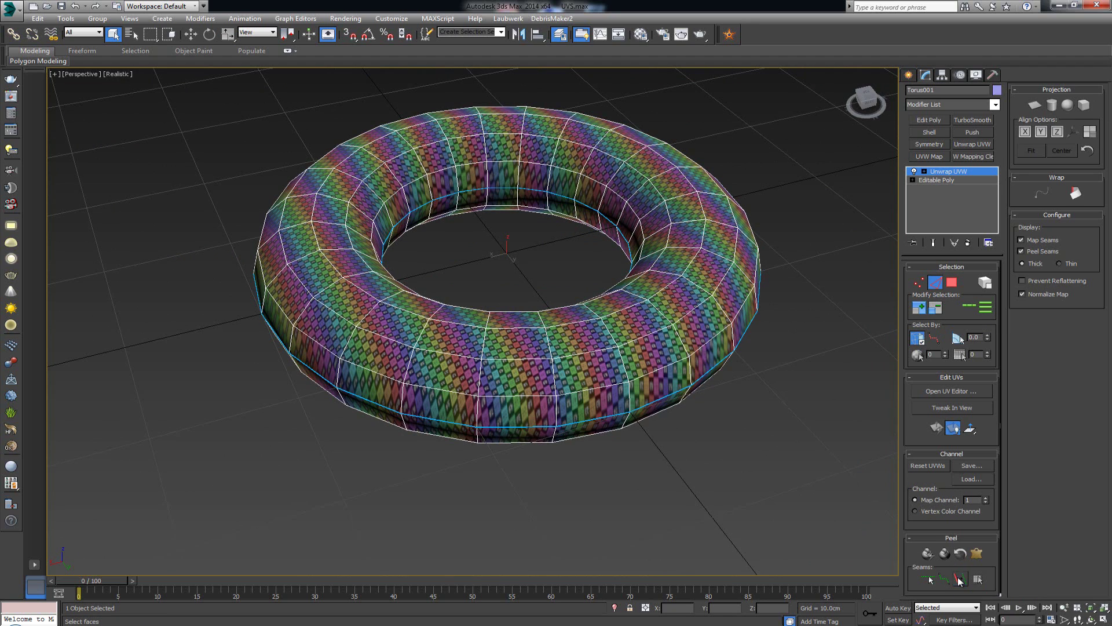
Select a polygon on the torus's upper half, expand the selection to the seams and apply a quick planar map.
{"action": "middle_click_drag", "start_coordinate": [641, 266], "coordinate": [622, 298], "text": "alt"}
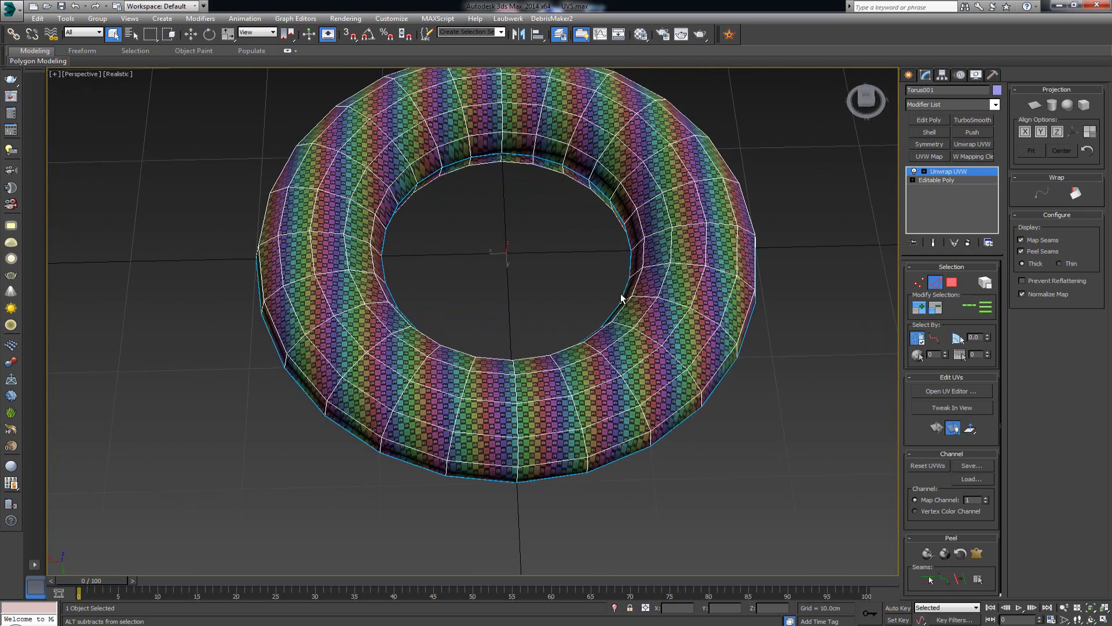
{"action": "left_click", "coordinate": [955, 283]}
{"action": "left_click", "coordinate": [701, 253]}
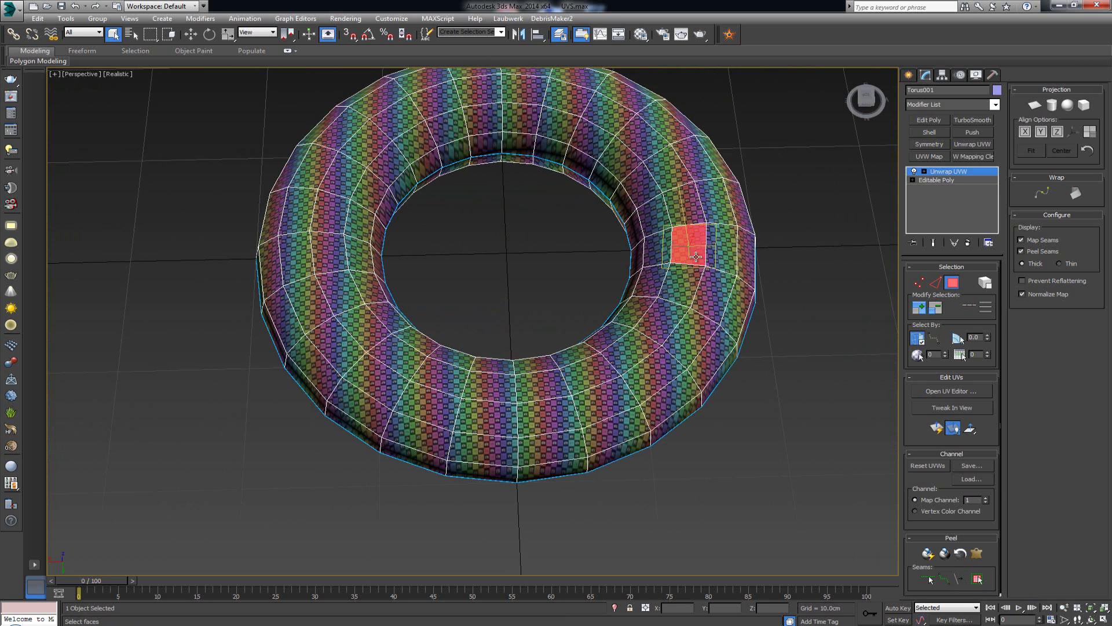
{"action": "middle_click_drag", "start_coordinate": [699, 254], "coordinate": [694, 233], "text": "alt"}
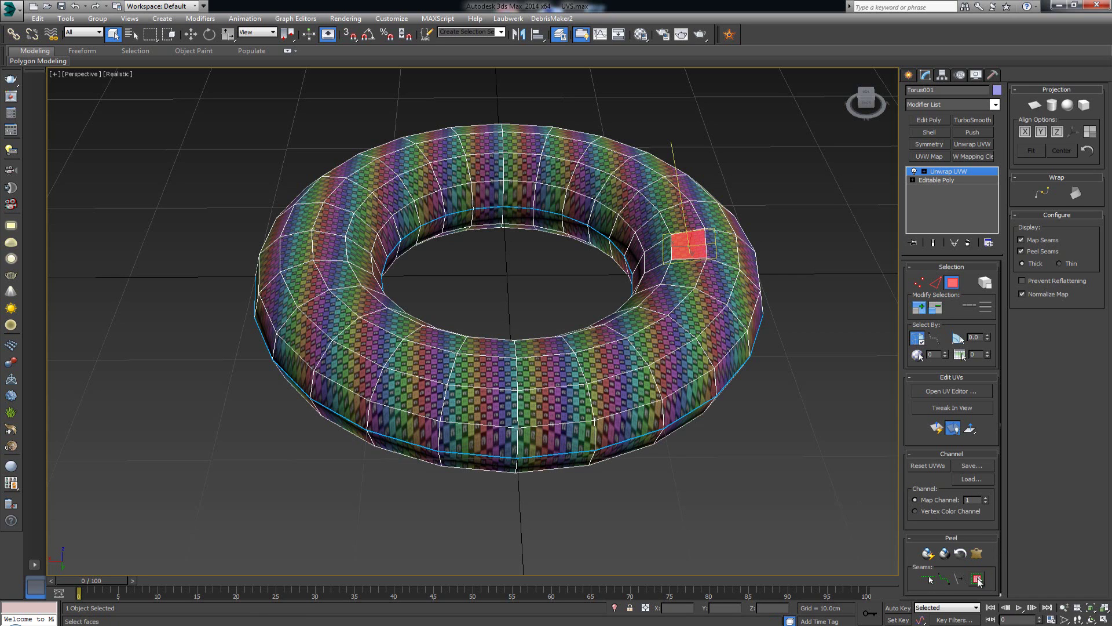
{"action": "key", "text": "ctrl+a"}
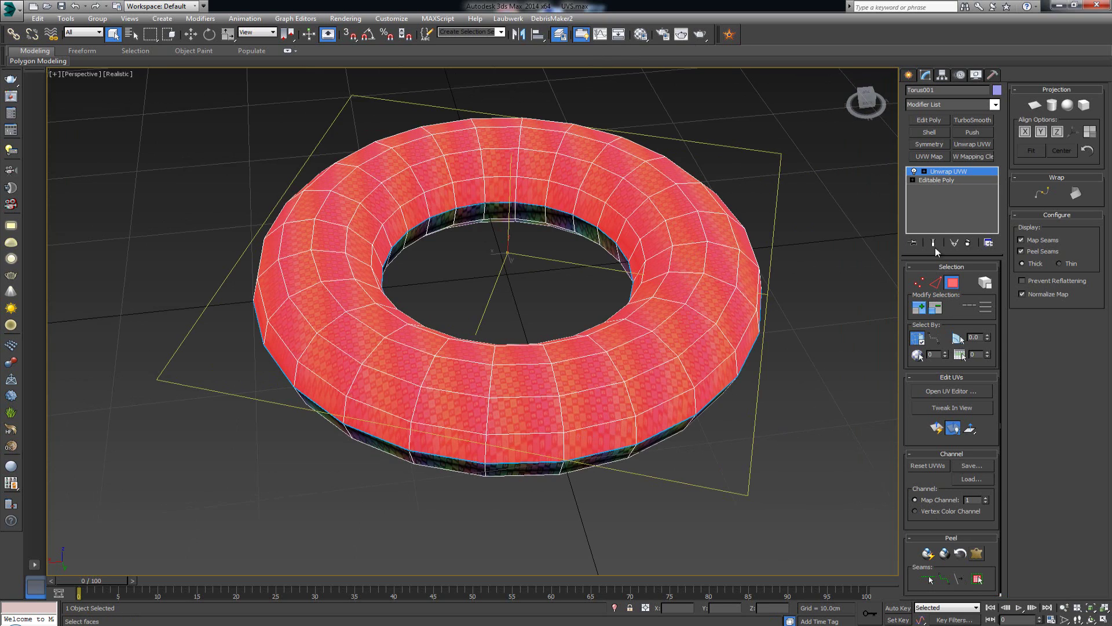
{"action": "left_click", "coordinate": [942, 429]}
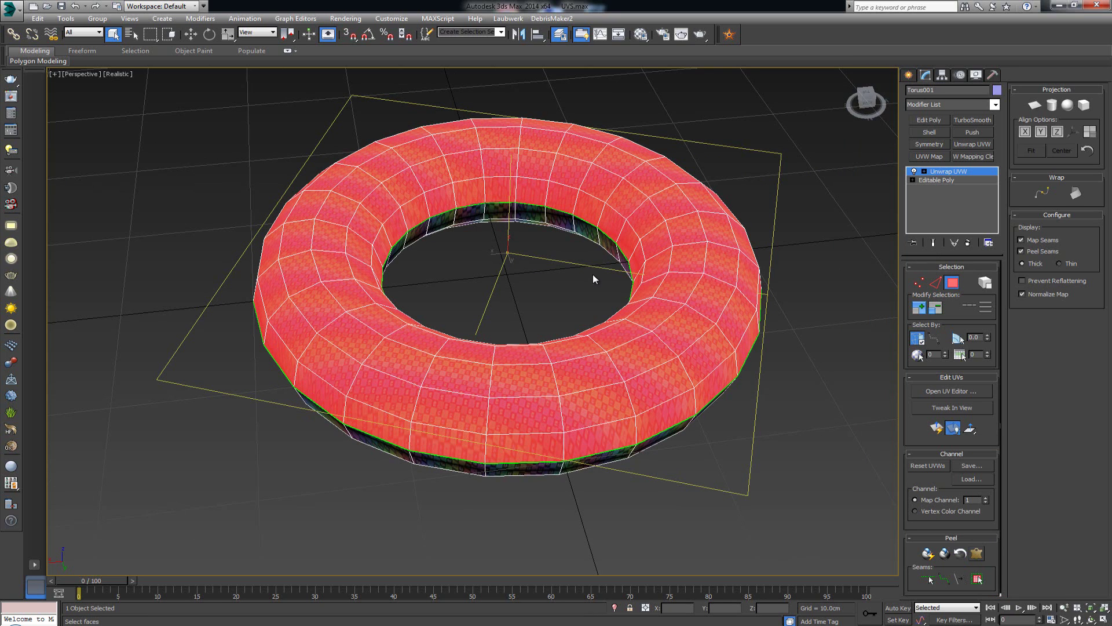
Select the torus's lower half up to the seams, apply a quick planar map and deselect to check the checker pattern.
{"action": "middle_click_drag", "start_coordinate": [566, 278], "coordinate": [567, 318], "text": "alt"}
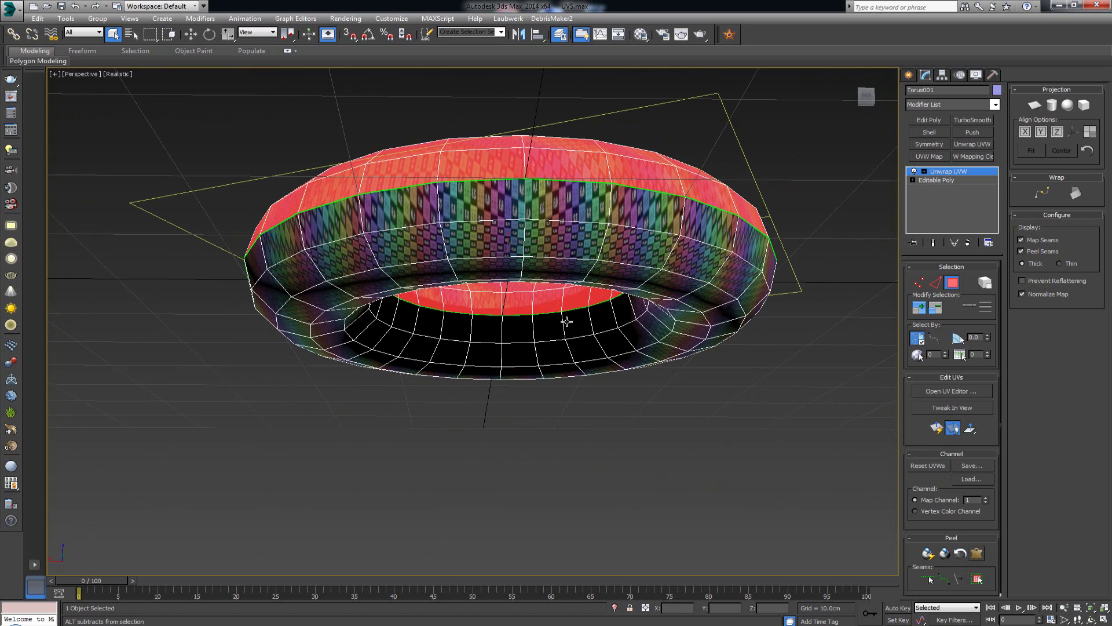
{"action": "left_click", "coordinate": [556, 242]}
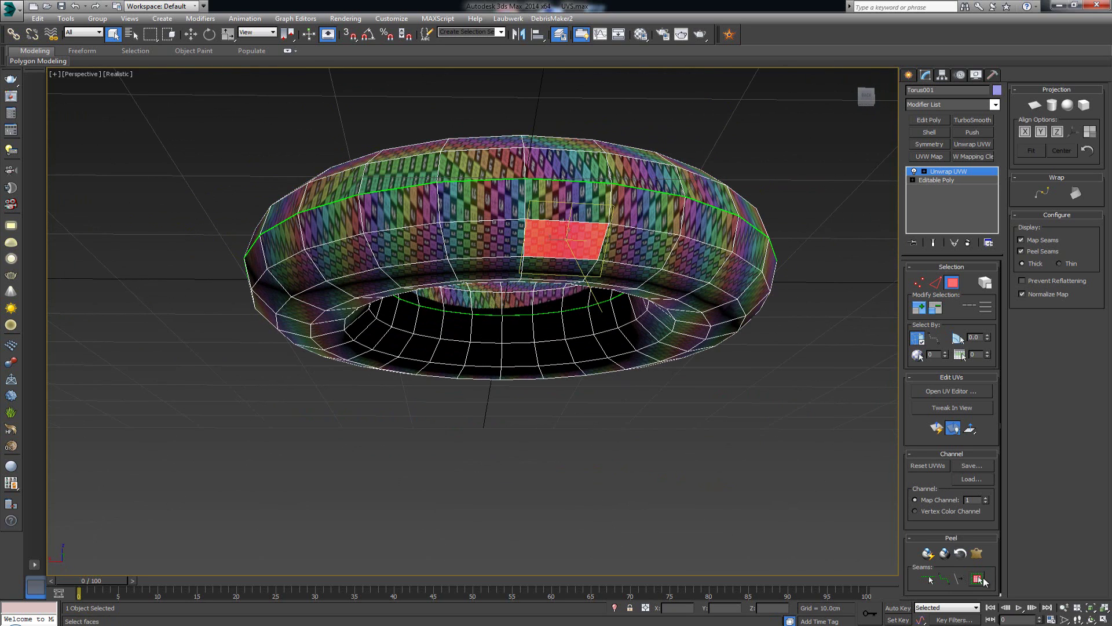
{"action": "left_click", "coordinate": [979, 579]}
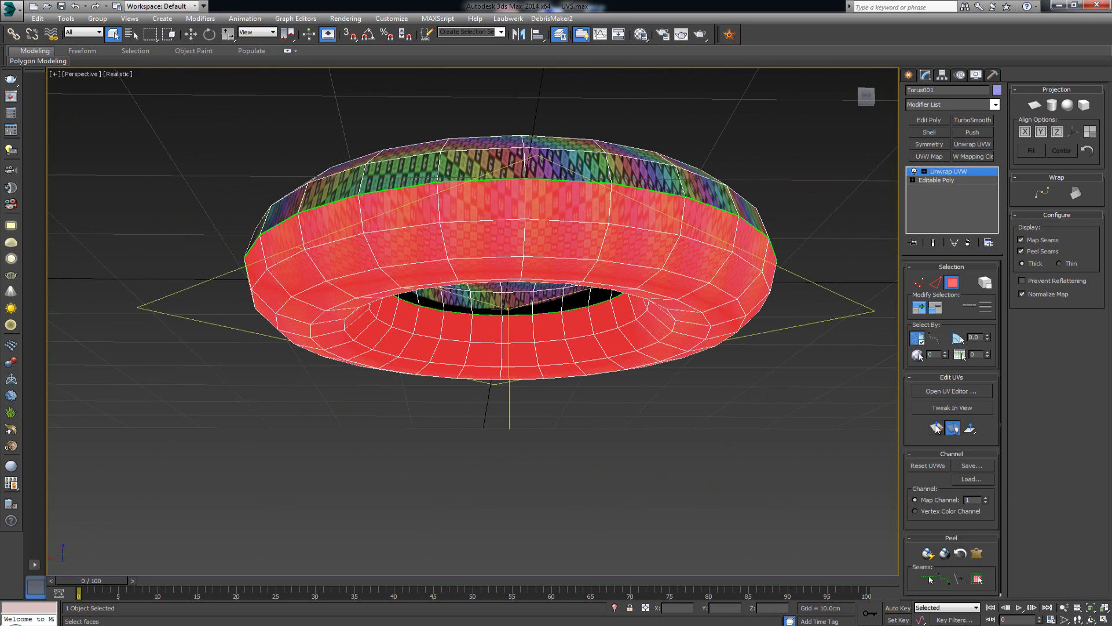
{"action": "left_click", "coordinate": [937, 427]}
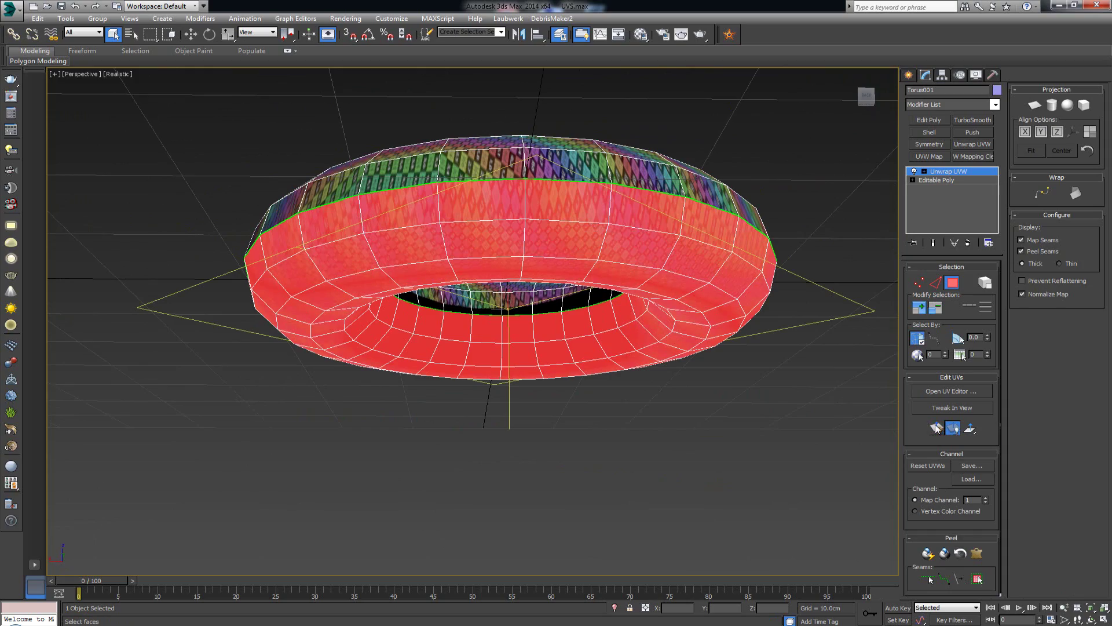
{"action": "left_click", "coordinate": [724, 361]}
{"action": "middle_click_drag", "start_coordinate": [574, 312], "coordinate": [589, 322], "text": "alt"}
{"action": "middle_click_drag", "start_coordinate": [599, 341], "coordinate": [514, 238], "text": "alt"}
{"action": "scroll", "coordinate": [491, 215], "scroll_direction": "up", "scroll_amount": 6}
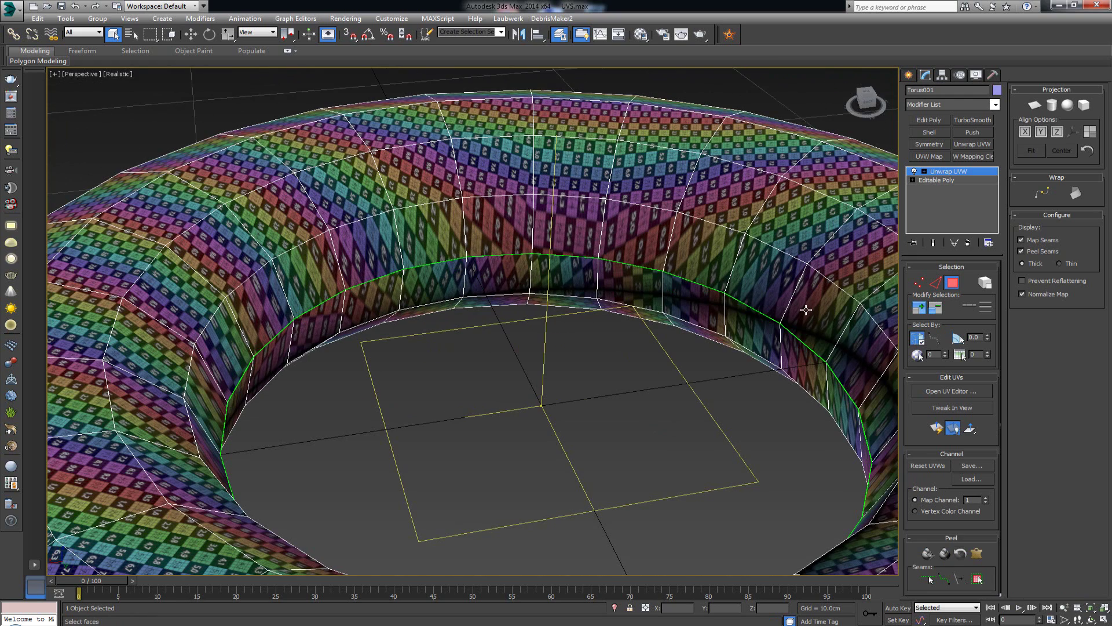
Open the UV editor, select the upper half's whole UV element and move it above the UV tile.
{"action": "left_click", "coordinate": [967, 392]}
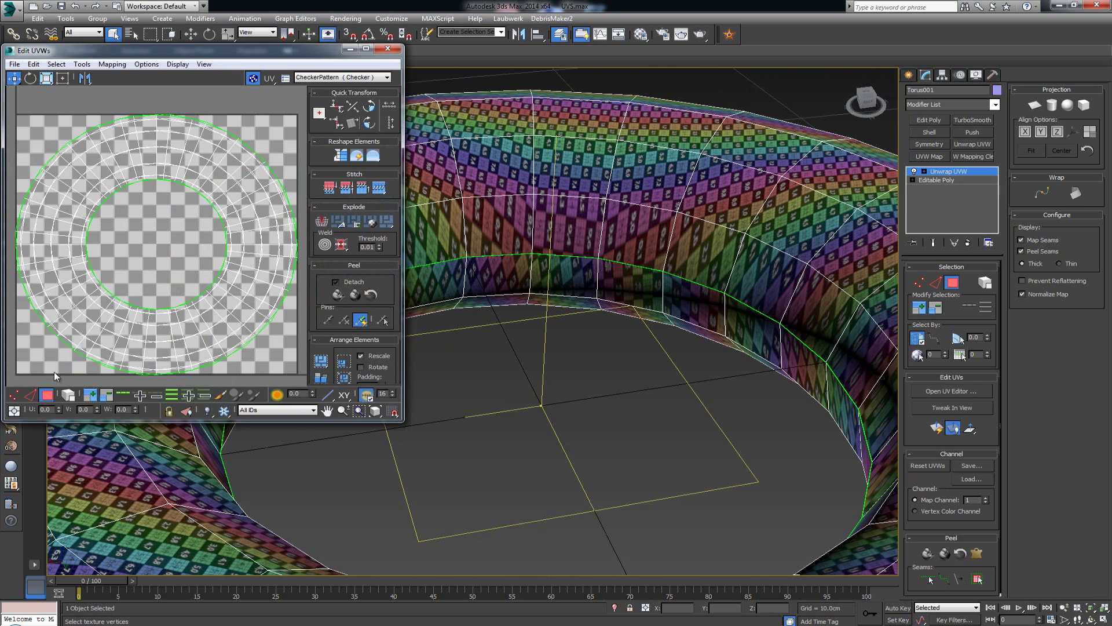
{"action": "left_click", "coordinate": [141, 331]}
{"action": "left_click", "coordinate": [69, 395]}
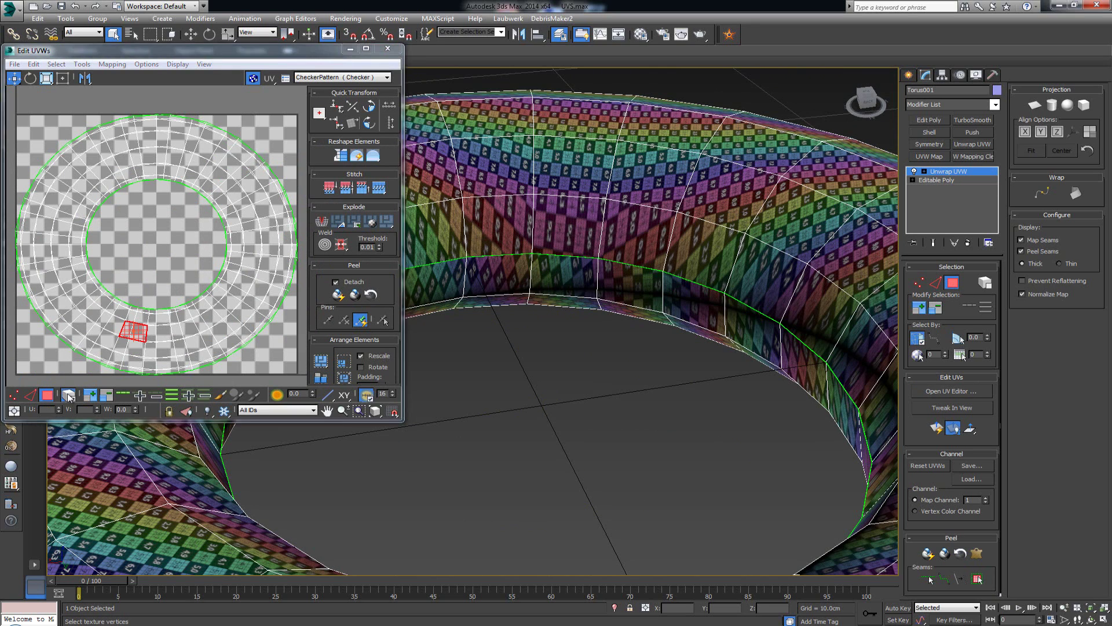
{"action": "left_click", "coordinate": [172, 324]}
{"action": "scroll", "coordinate": [172, 324], "scroll_direction": "down", "scroll_amount": 3}
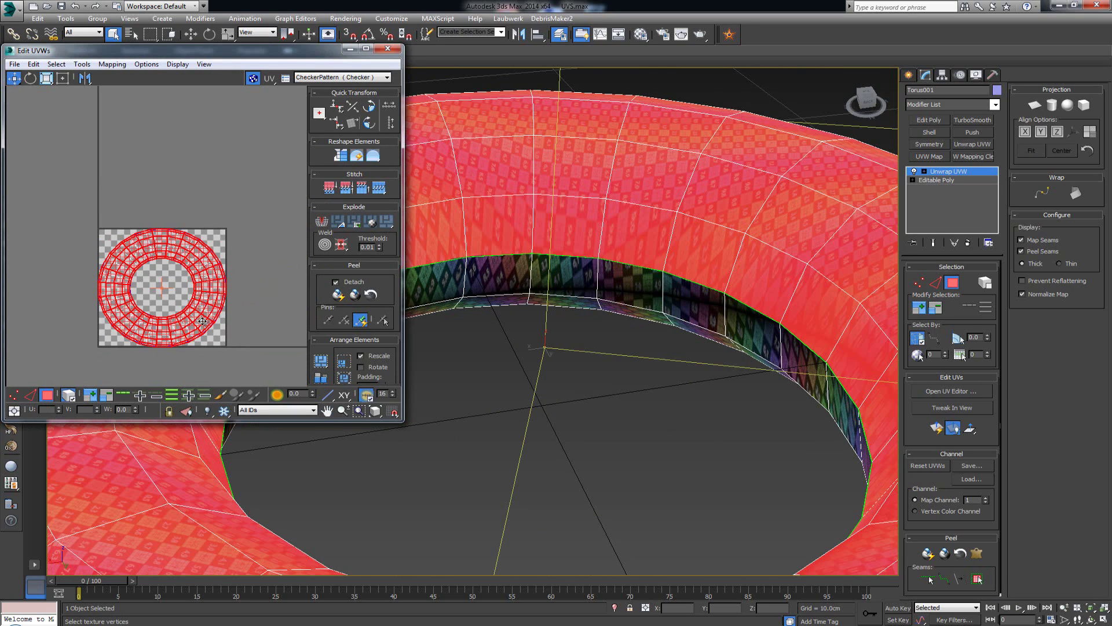
{"action": "left_click_drag", "start_coordinate": [203, 322], "coordinate": [199, 196]}
{"action": "middle_click_drag", "start_coordinate": [199, 196], "coordinate": [196, 212]}
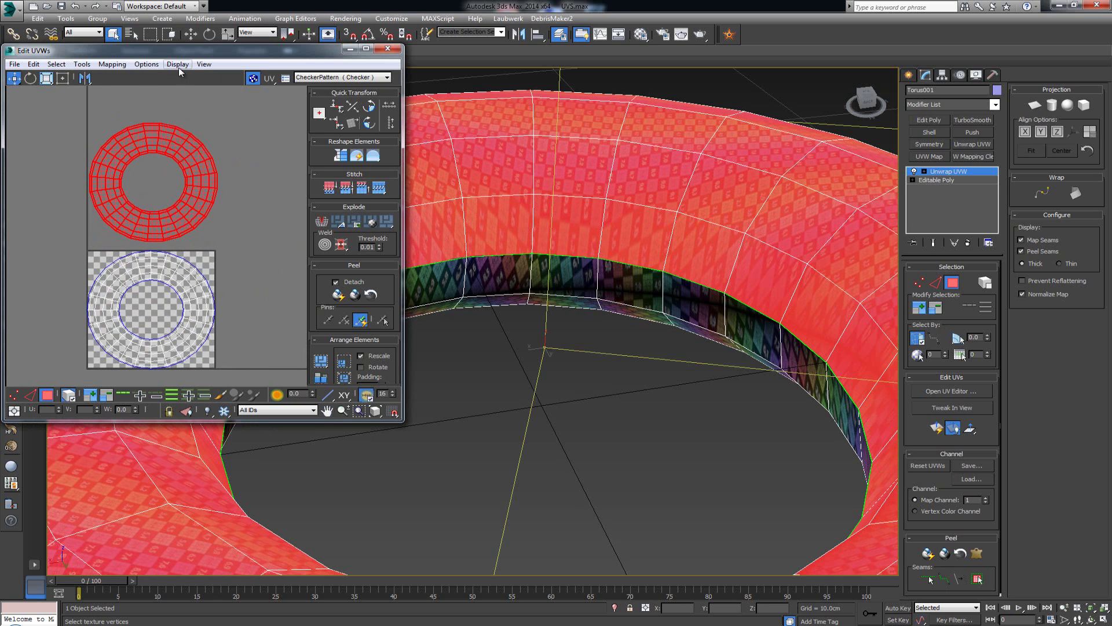
Relax the selected upper-half UV shell by polygon angles with an amount of 1.0.
{"action": "left_click", "coordinate": [84, 65]}
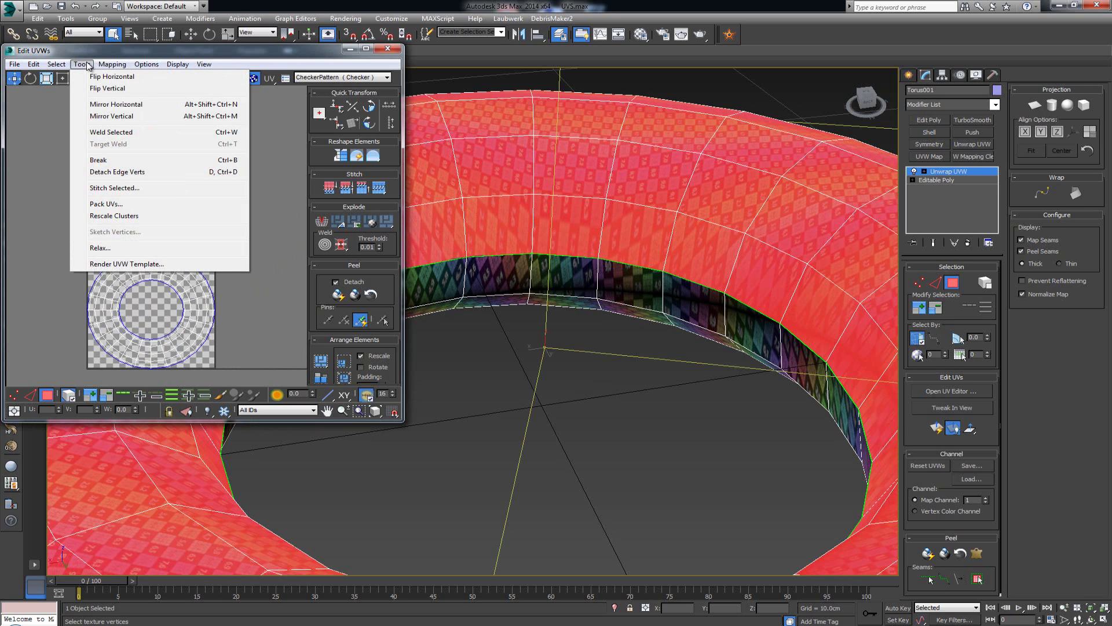
{"action": "left_click", "coordinate": [84, 64]}
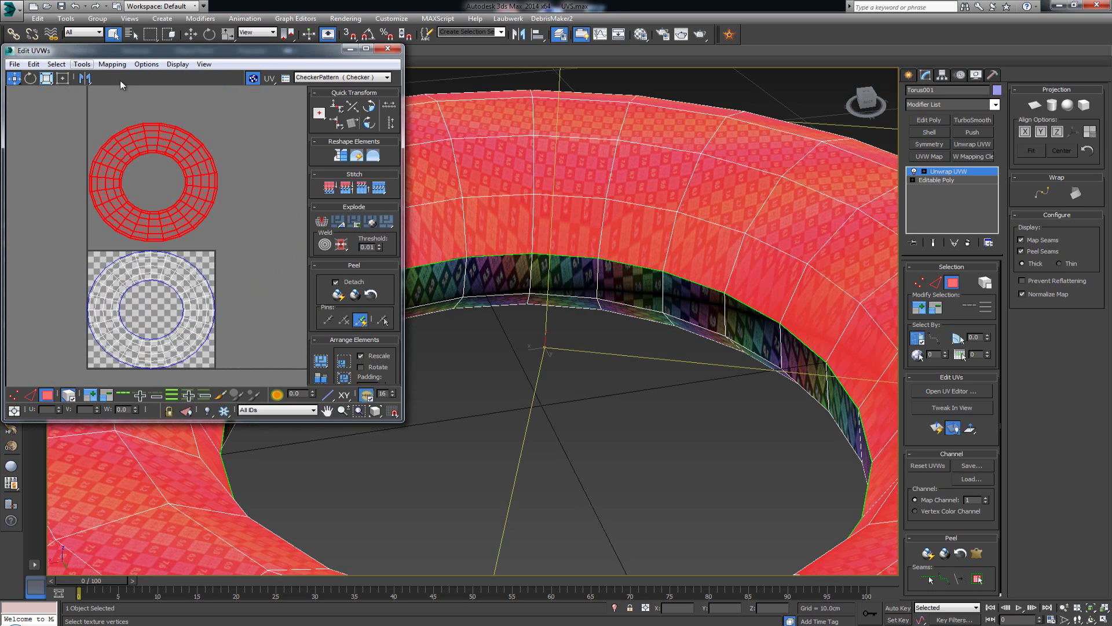
{"action": "left_click", "coordinate": [372, 157]}
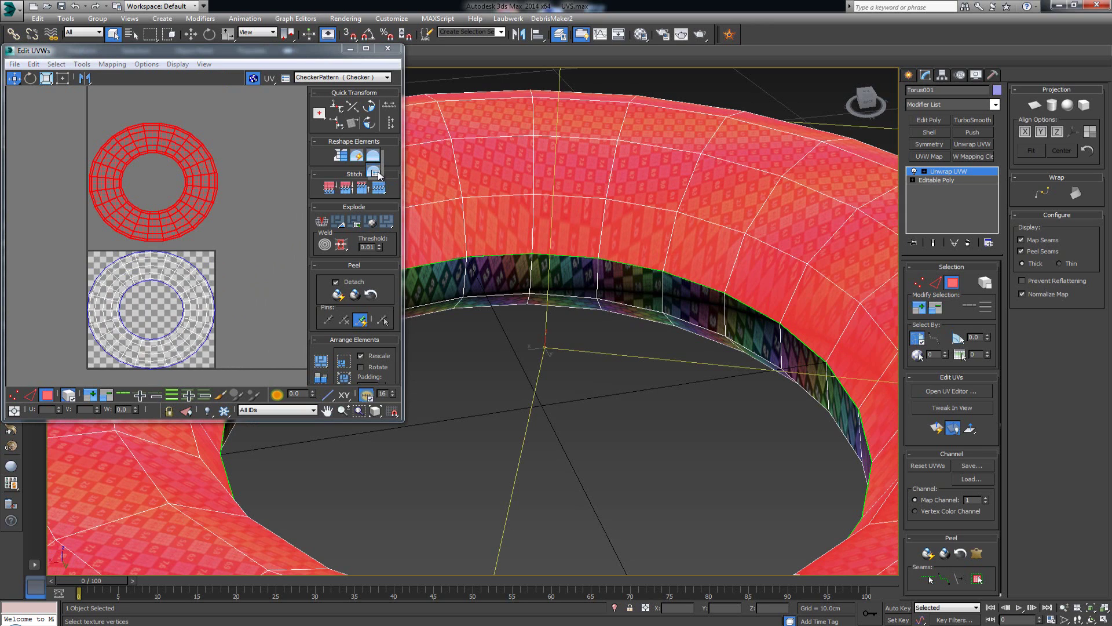
{"action": "left_click", "coordinate": [374, 174]}
{"action": "left_click_drag", "start_coordinate": [110, 68], "coordinate": [550, 98]}
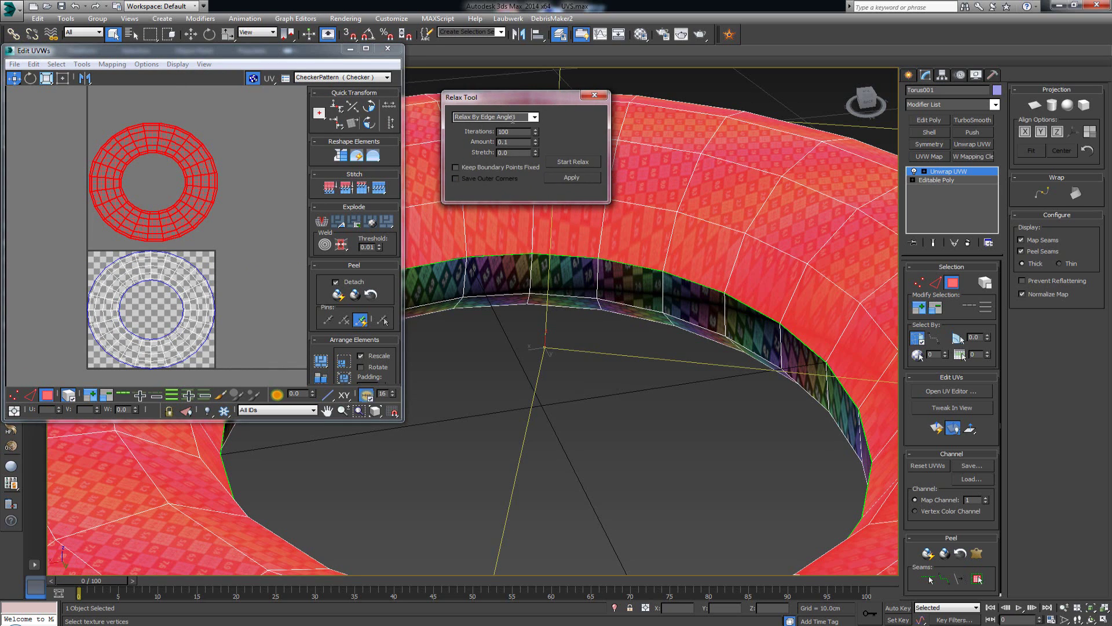
{"action": "left_click", "coordinate": [534, 117]}
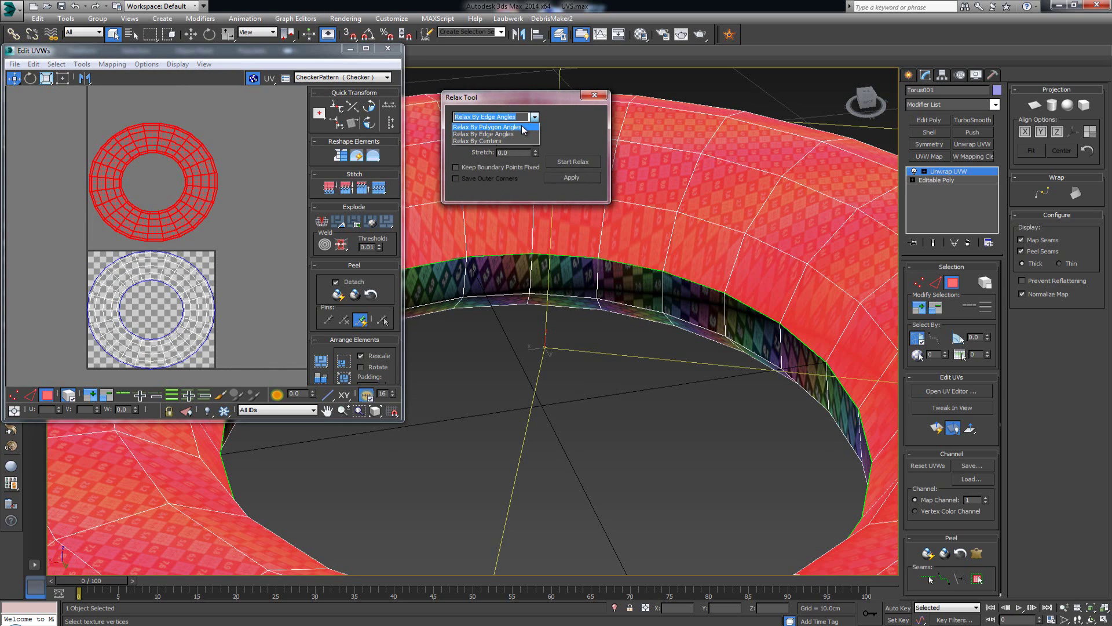
{"action": "left_click", "coordinate": [523, 127]}
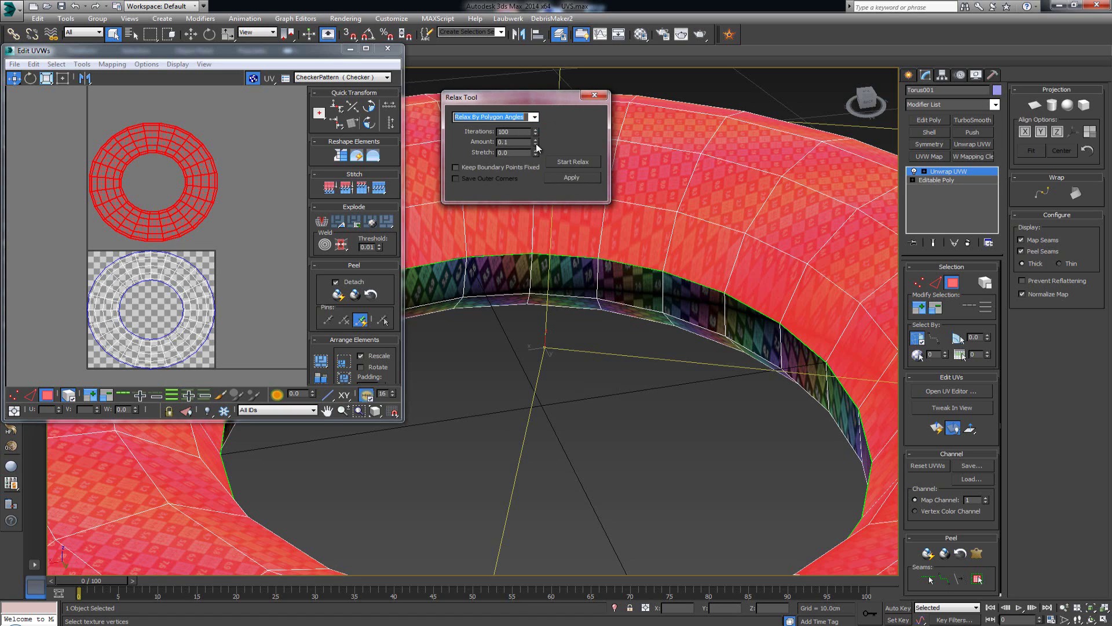
{"action": "left_click_drag", "start_coordinate": [537, 144], "coordinate": [540, 79]}
{"action": "left_click", "coordinate": [573, 161]}
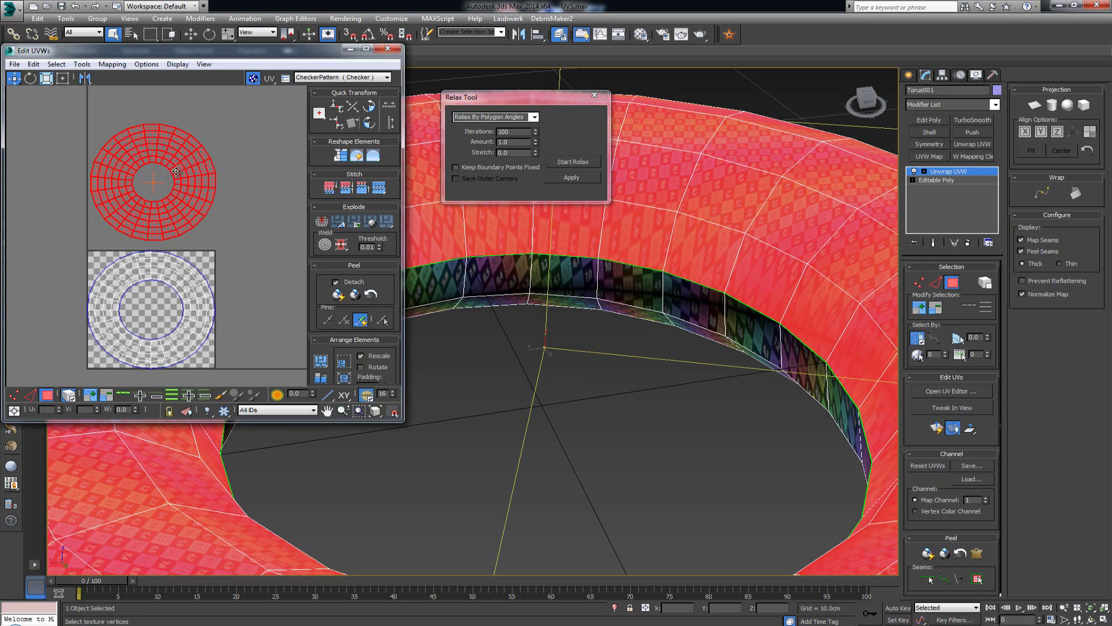
Finish relaxing the upper-half UV shell, then select the lower-half shell and relax it by polygon angles.
{"action": "left_click", "coordinate": [574, 163]}
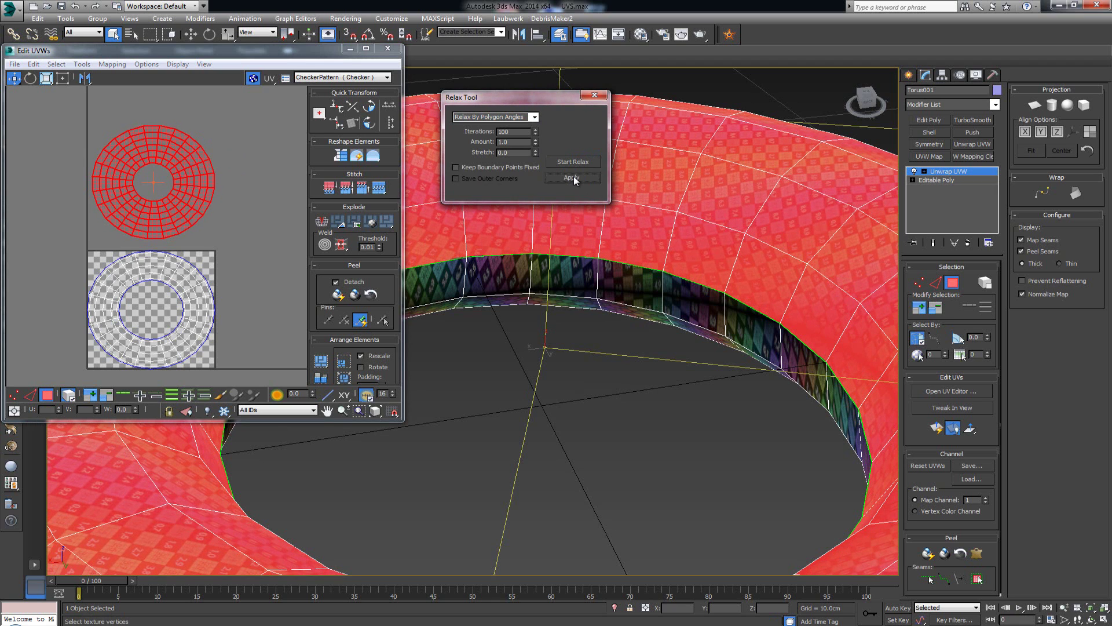
{"action": "left_click", "coordinate": [574, 168]}
{"action": "left_click", "coordinate": [201, 272]}
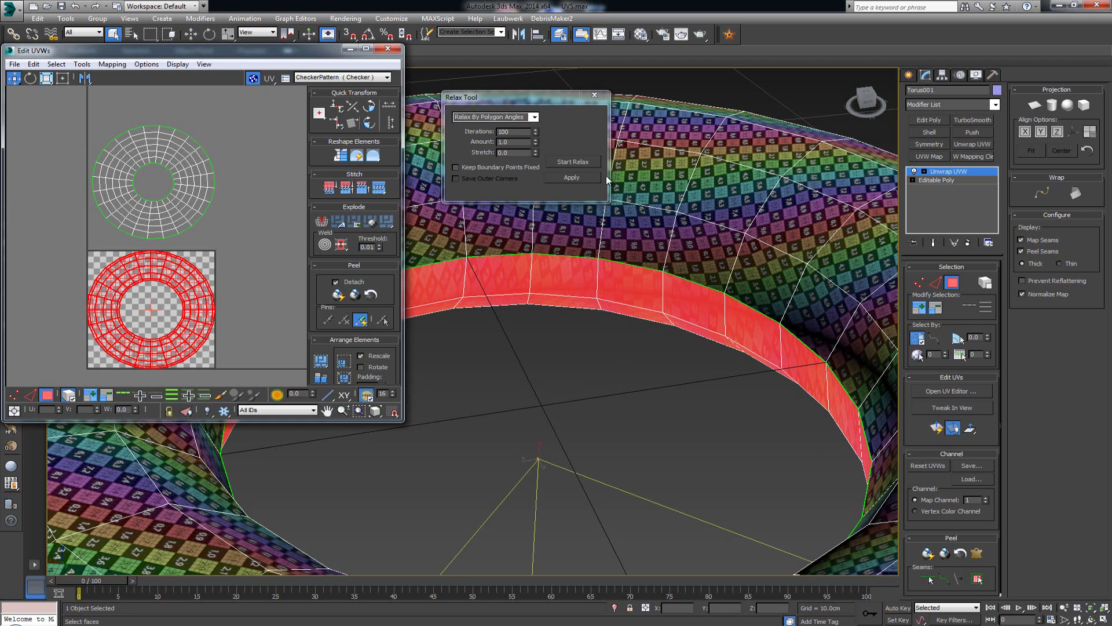
{"action": "left_click", "coordinate": [585, 163]}
{"action": "left_click", "coordinate": [587, 164]}
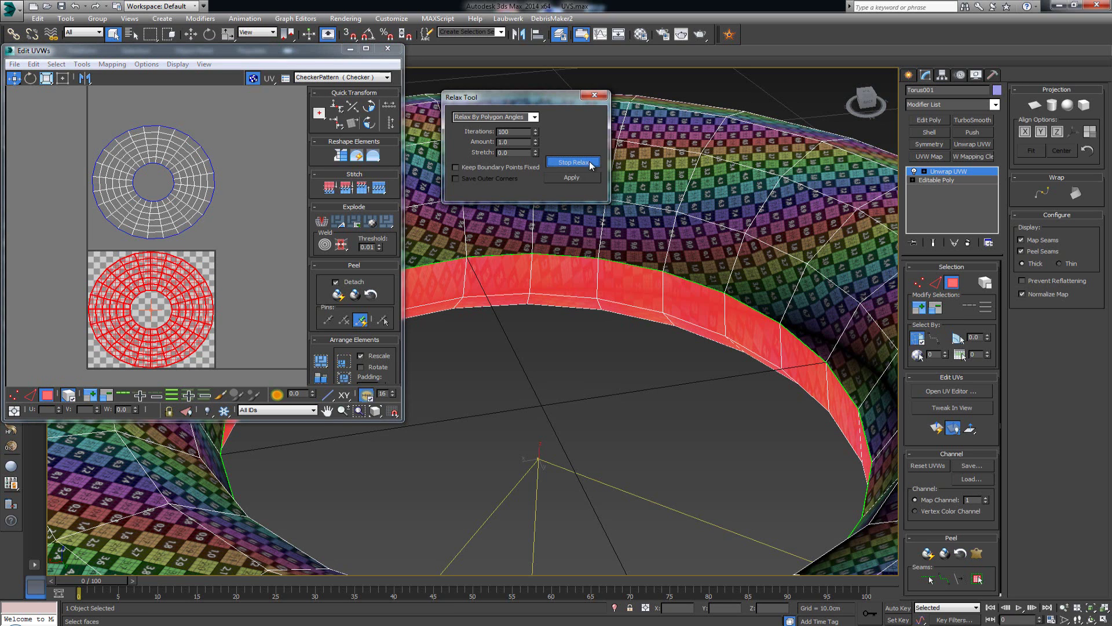
{"action": "left_click", "coordinate": [591, 167]}
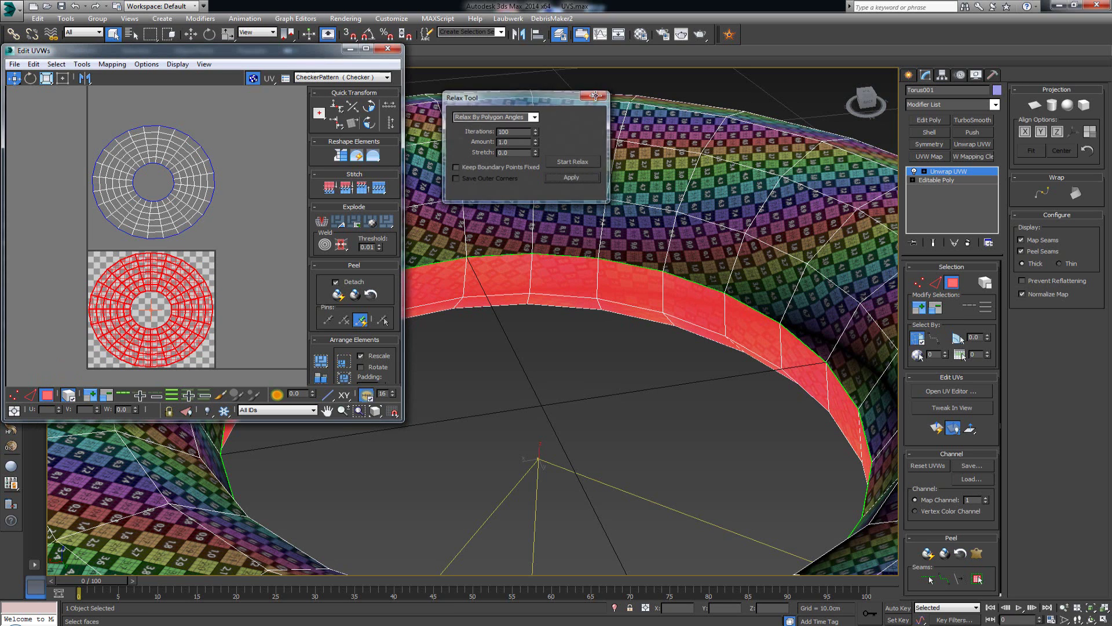
Close the Relax tool and UV editor, deselect the faces and examine the checker pattern around the torus.
{"action": "left_click", "coordinate": [594, 94]}
{"action": "left_click", "coordinate": [387, 49]}
{"action": "left_click", "coordinate": [548, 409]}
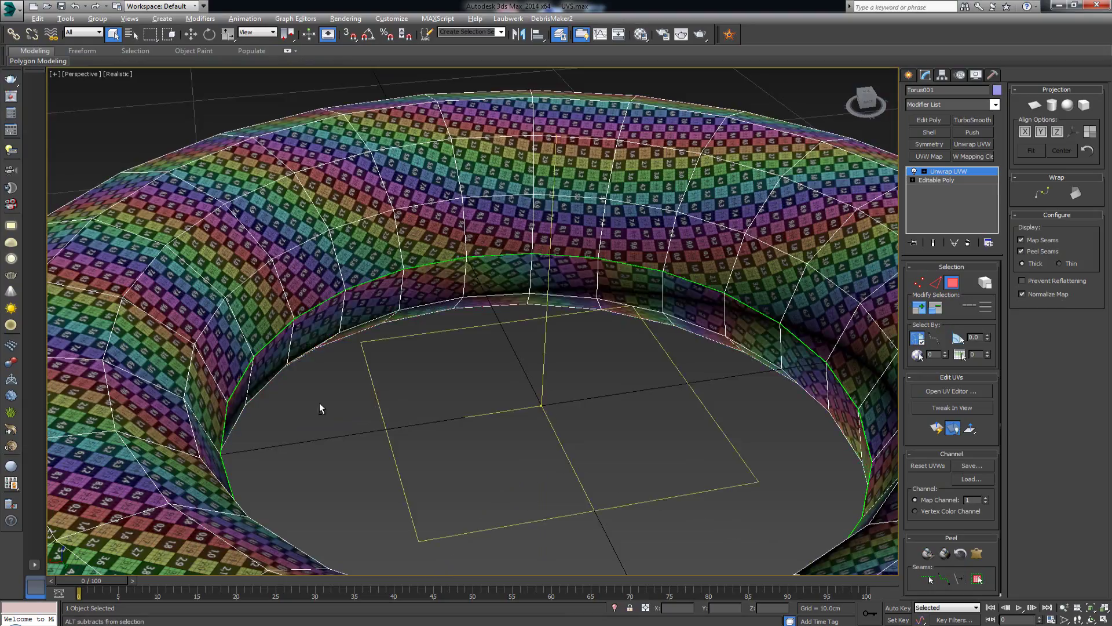
{"action": "middle_click_drag", "start_coordinate": [319, 402], "coordinate": [385, 385], "text": "alt"}
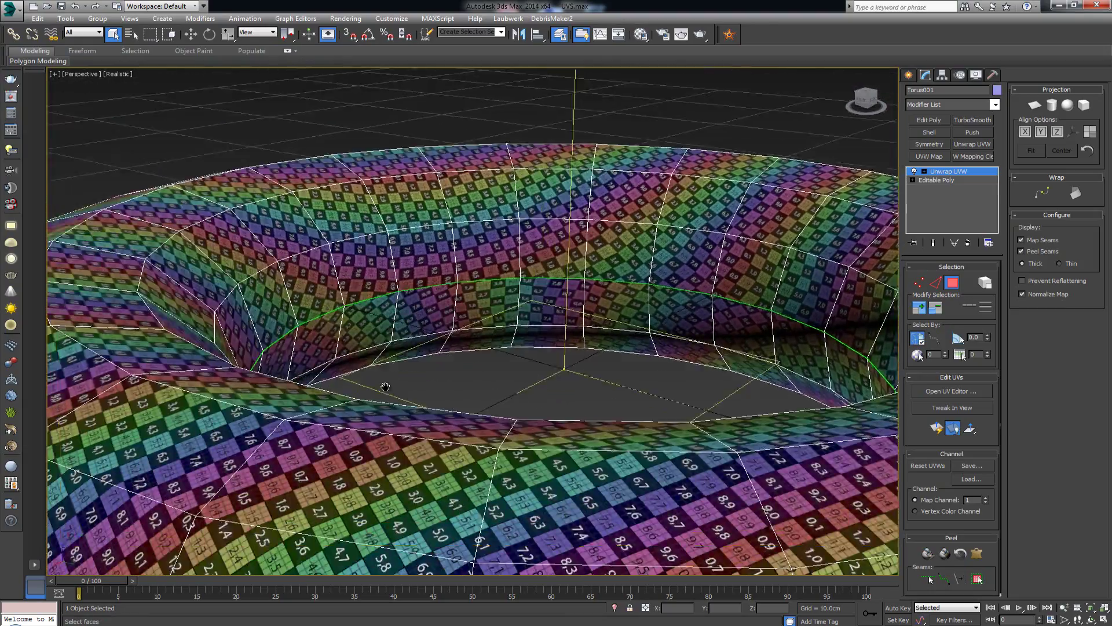
{"action": "scroll", "coordinate": [385, 385], "scroll_direction": "down", "scroll_amount": 5}
{"action": "middle_click_drag", "start_coordinate": [444, 432], "coordinate": [336, 519], "text": "alt"}
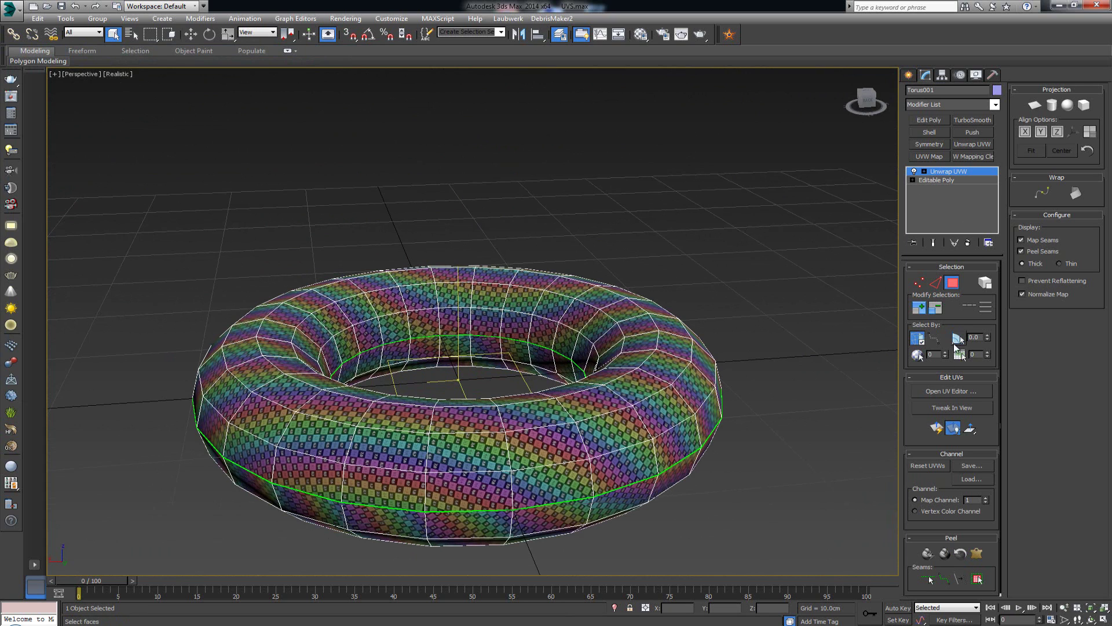
Reopen the UV editor, select both UV shells, pack them with Pack Custom into the UV tile and deselect them.
{"action": "left_click", "coordinate": [952, 391]}
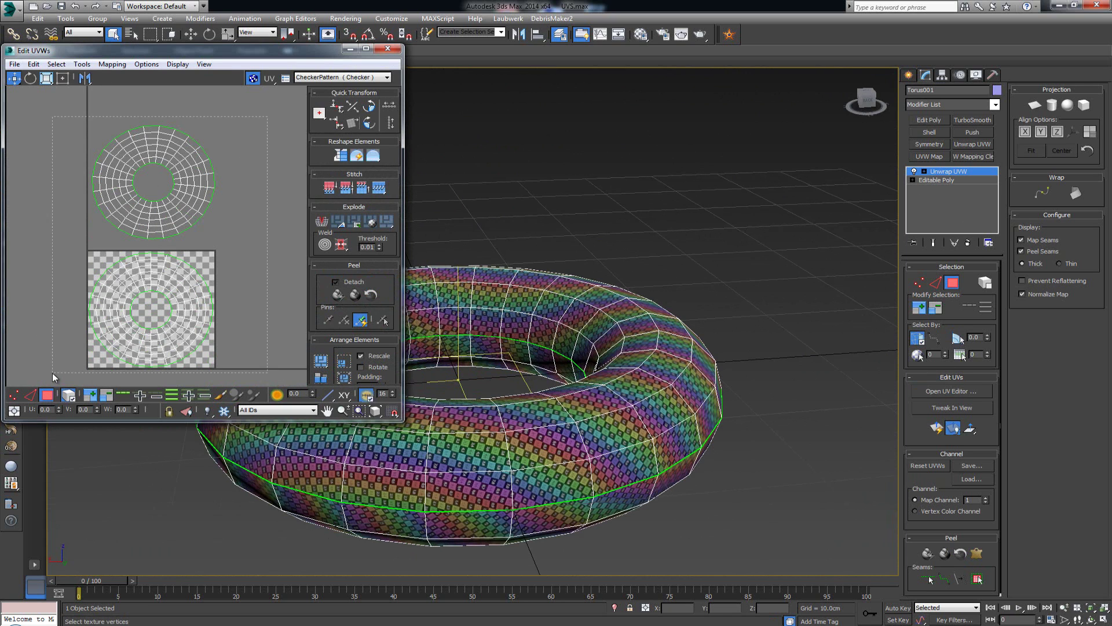
{"action": "key", "text": "ctrl+a"}
{"action": "left_click", "coordinate": [321, 363]}
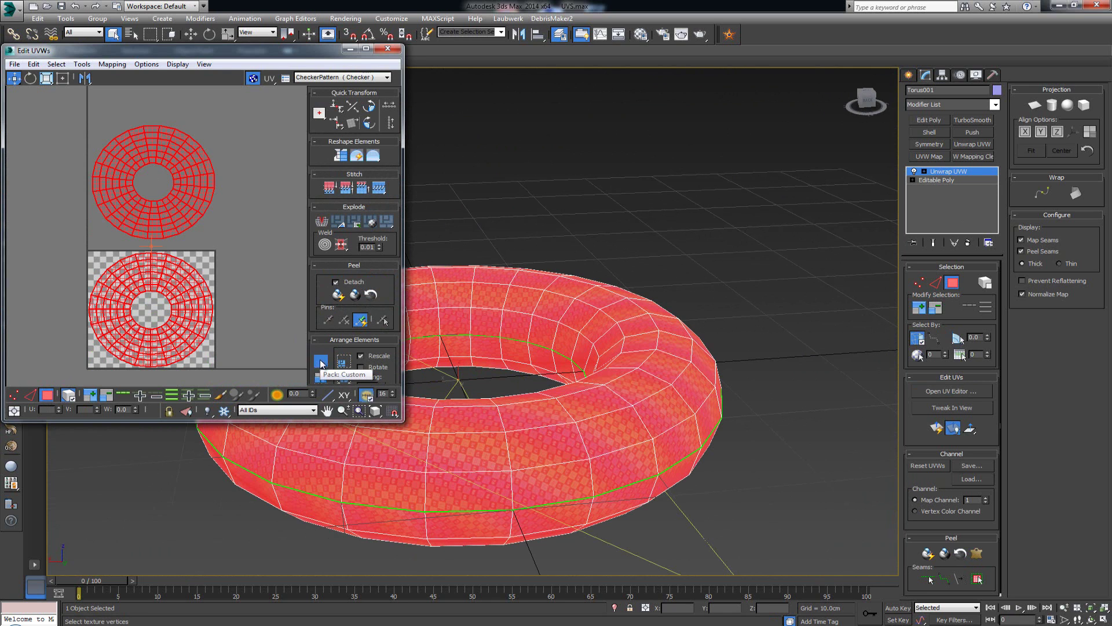
{"action": "scroll", "coordinate": [159, 277], "scroll_direction": "up", "scroll_amount": 1}
{"action": "scroll", "coordinate": [158, 276], "scroll_direction": "up", "scroll_amount": 1}
{"action": "middle_click_drag", "start_coordinate": [137, 295], "coordinate": [185, 219]}
{"action": "scroll", "coordinate": [185, 219], "scroll_direction": "up", "scroll_amount": 2}
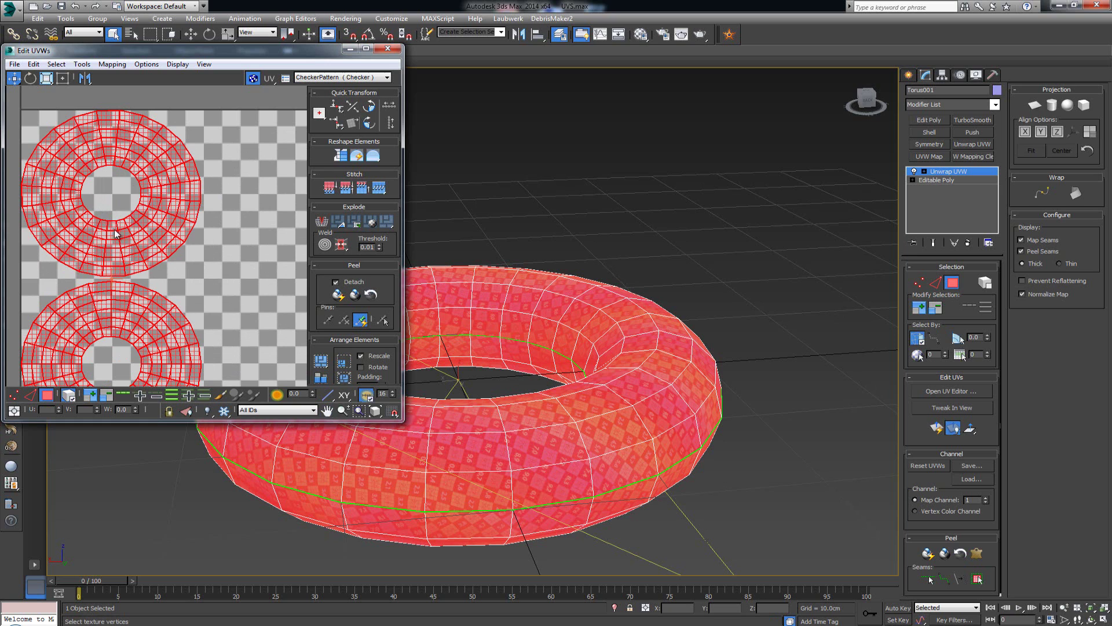
{"action": "left_click", "coordinate": [204, 281]}
{"action": "scroll", "coordinate": [110, 233], "scroll_direction": "down", "scroll_amount": 1}
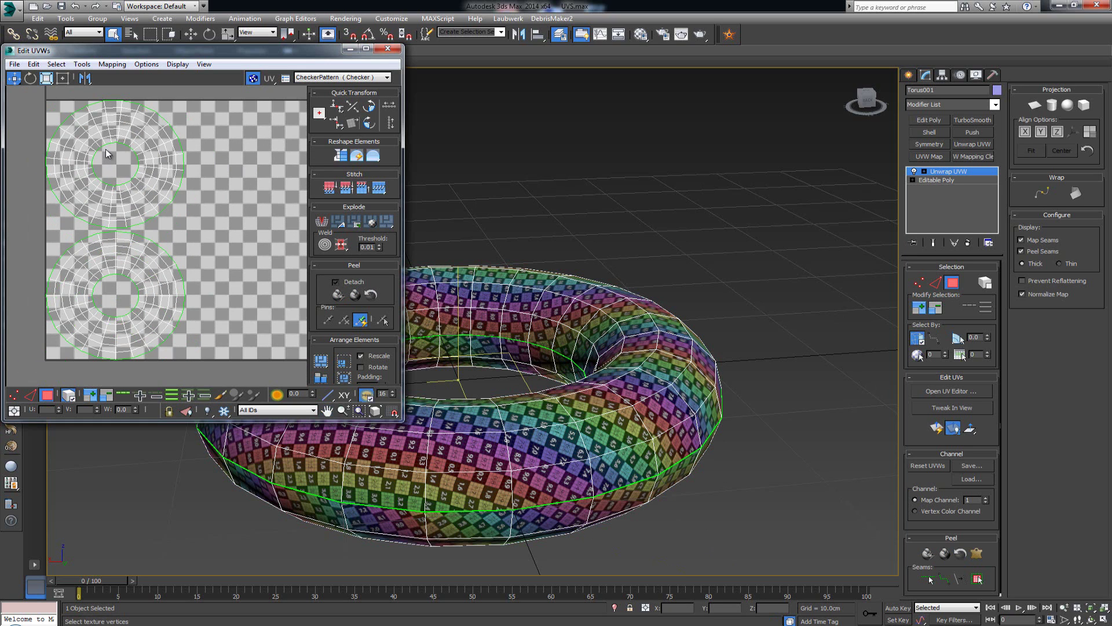
Turn off whole-element selection, select one border edge between the two UV shells and stitch the shells together there.
{"action": "key", "text": "2"}
{"action": "left_click", "coordinate": [118, 233]}
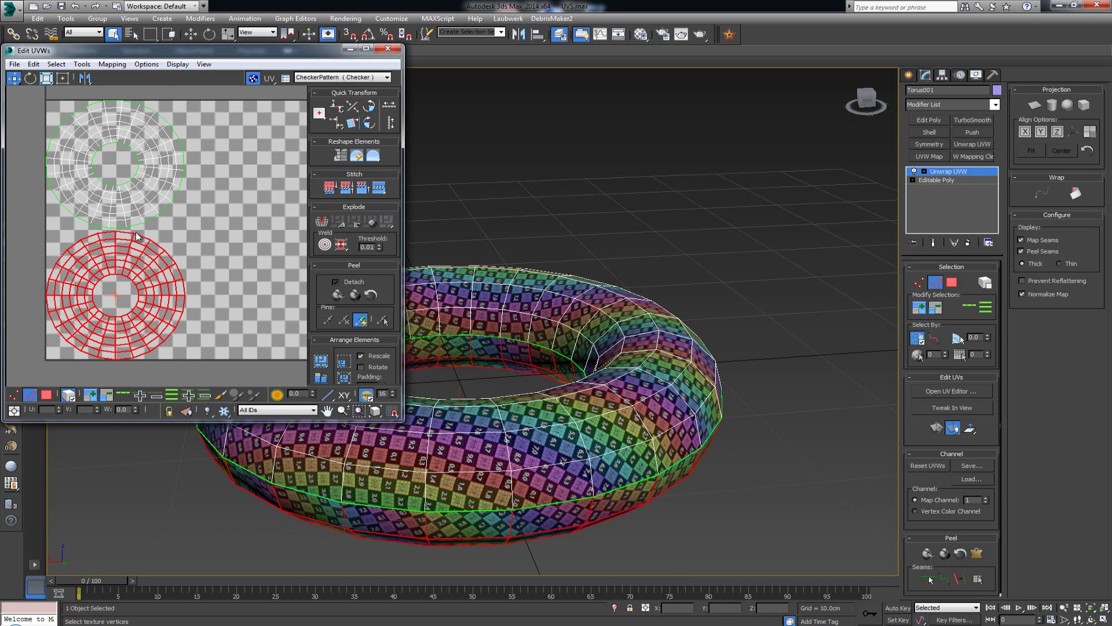
{"action": "left_click", "coordinate": [67, 393]}
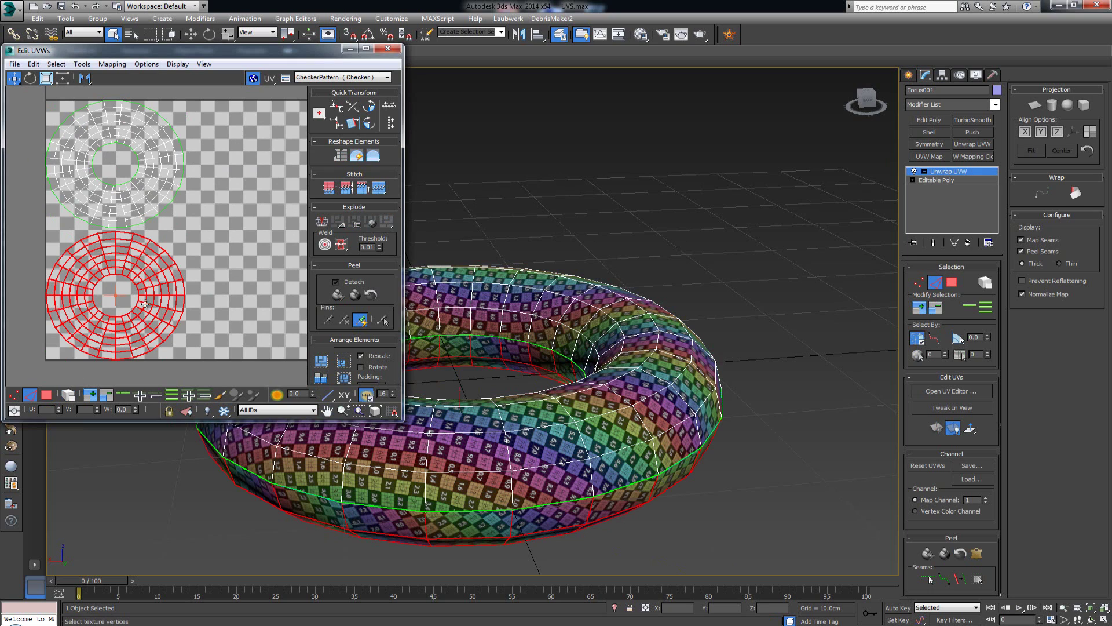
{"action": "left_click", "coordinate": [182, 225]}
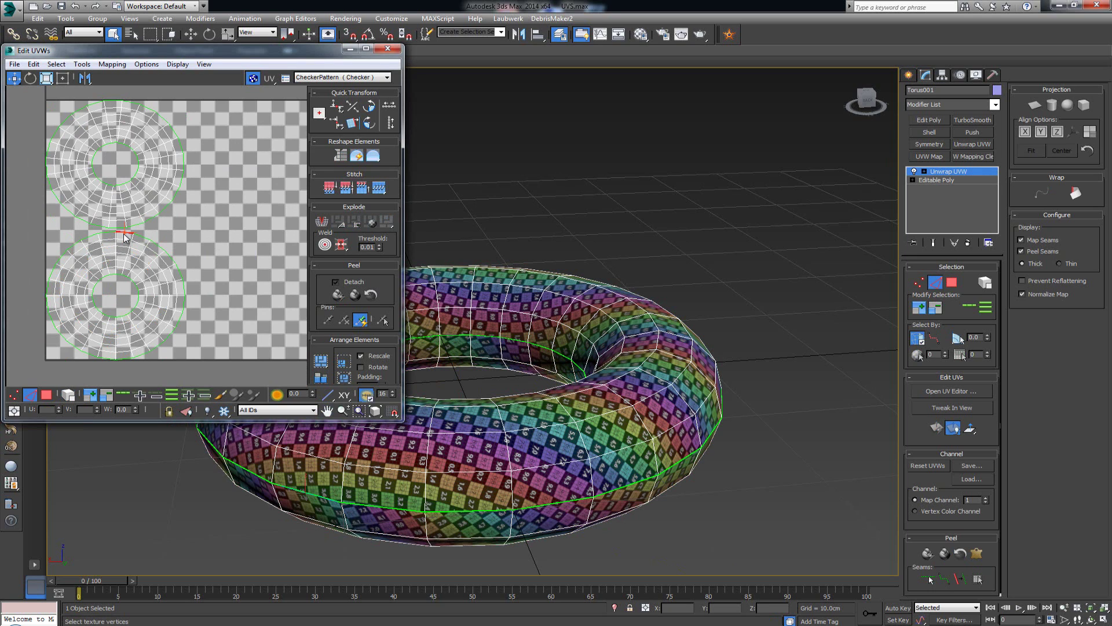
{"action": "left_click", "coordinate": [379, 187]}
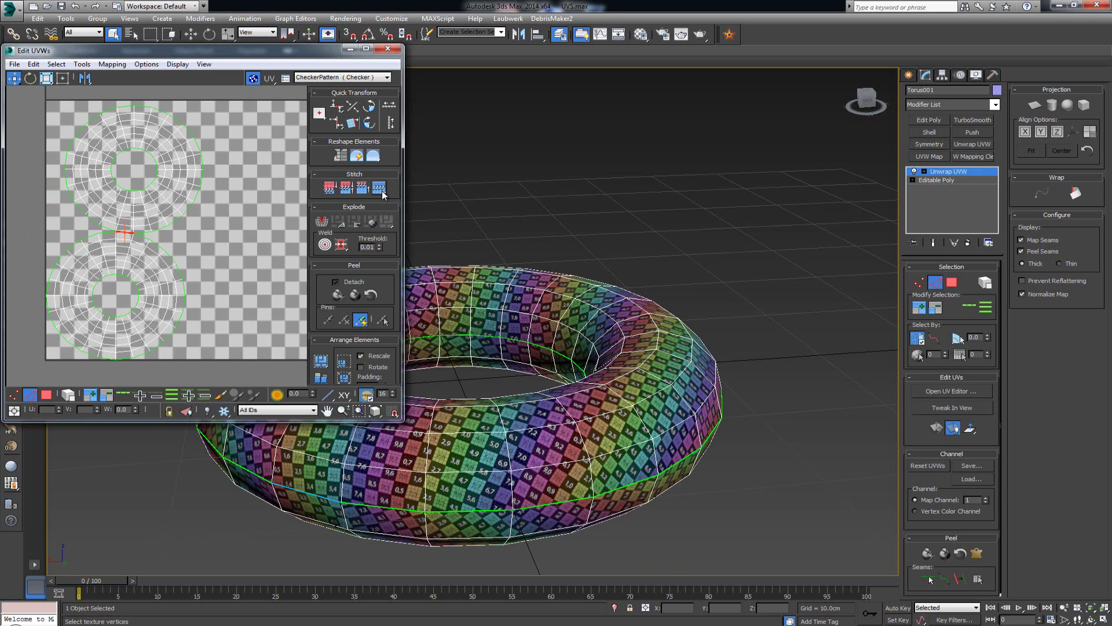
Select the whole stitched UV layout, rotate it upright inside the tile's edge, then close the editor and check the torus.
{"action": "key", "text": "3"}
{"action": "left_click", "coordinate": [139, 217]}
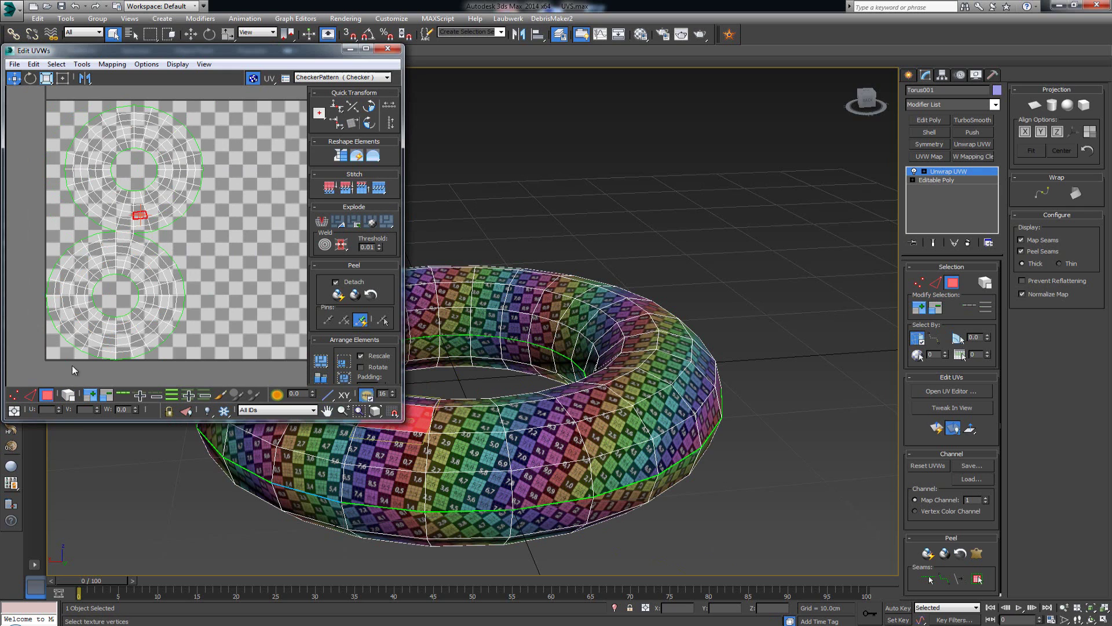
{"action": "key", "text": "ctrl+a"}
{"action": "key", "text": "e"}
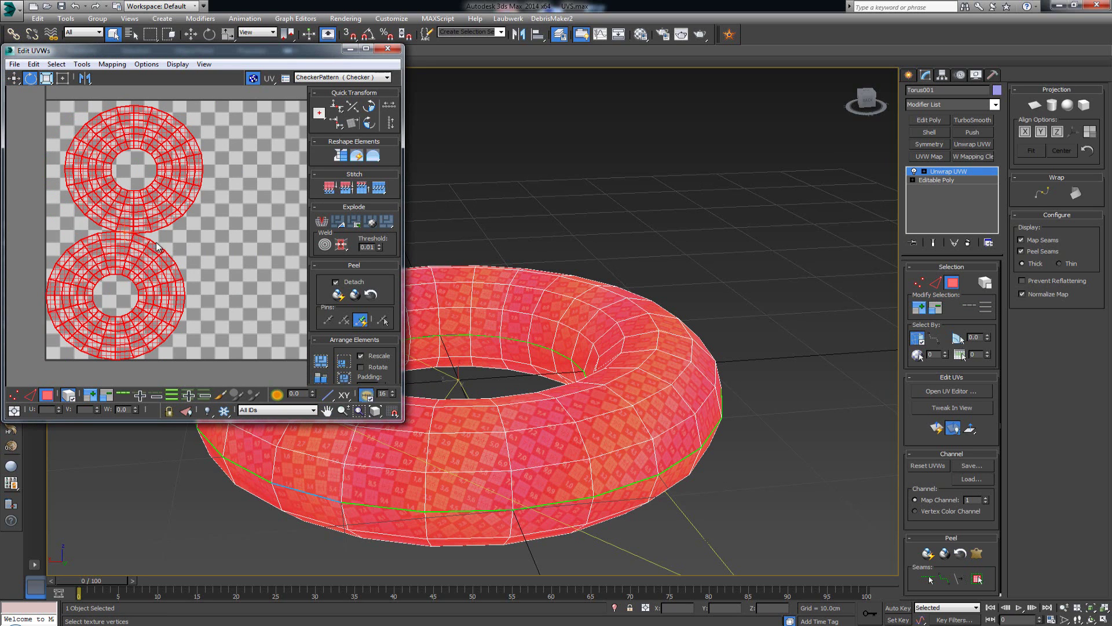
{"action": "scroll", "coordinate": [153, 237], "scroll_direction": "down", "scroll_amount": 2}
{"action": "left_click_drag", "start_coordinate": [151, 234], "coordinate": [135, 233]}
{"action": "key", "text": "w"}
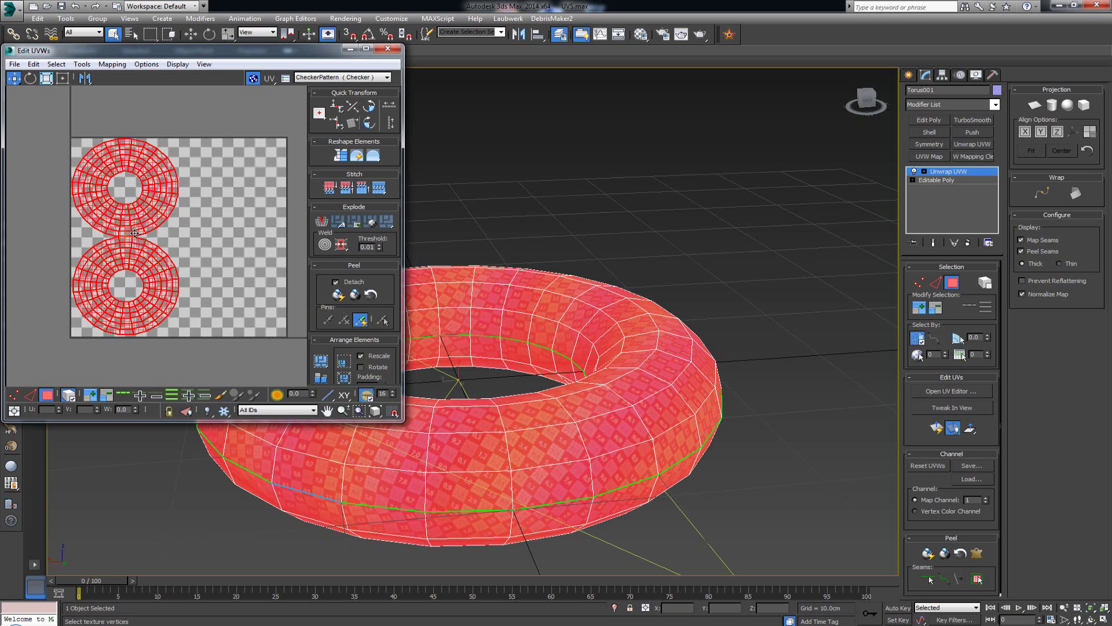
{"action": "left_click", "coordinate": [218, 220]}
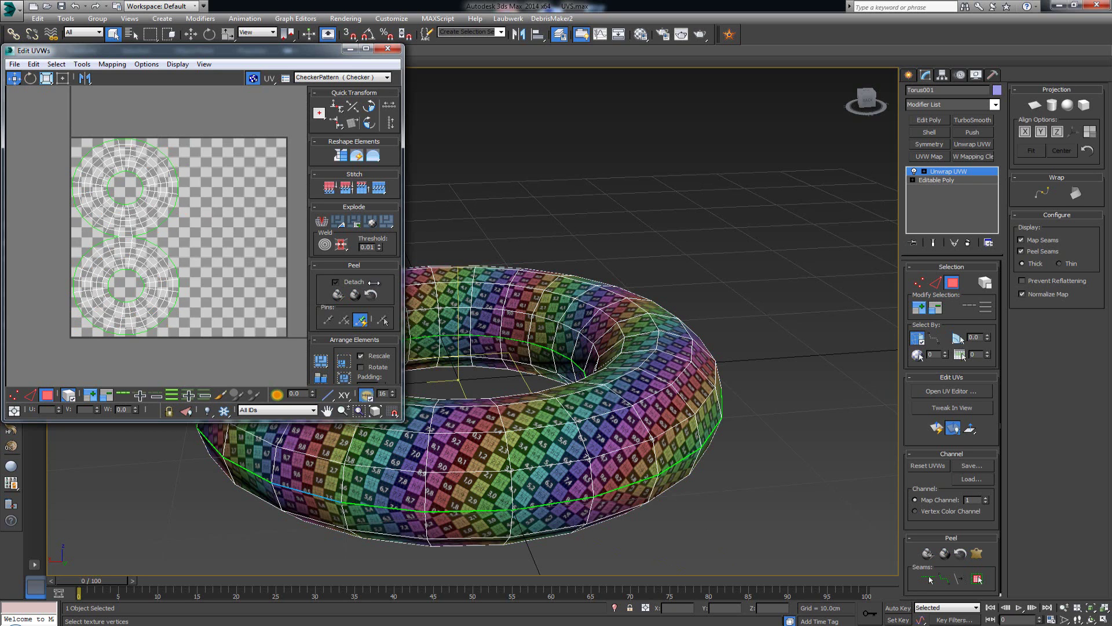
{"action": "left_click", "coordinate": [388, 48]}
{"action": "middle_click_drag", "start_coordinate": [500, 234], "coordinate": [415, 248], "text": "alt"}
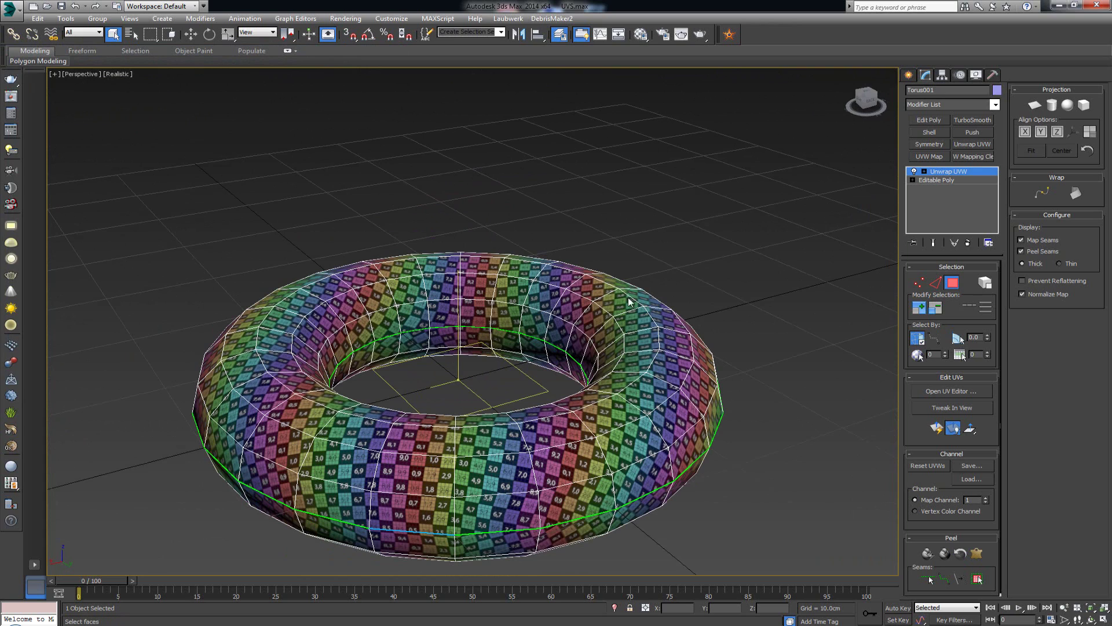
Remove the Unwrap UVW modifier from the torus and apply a fresh Unwrap UVW.
{"action": "left_click", "coordinate": [952, 283]}
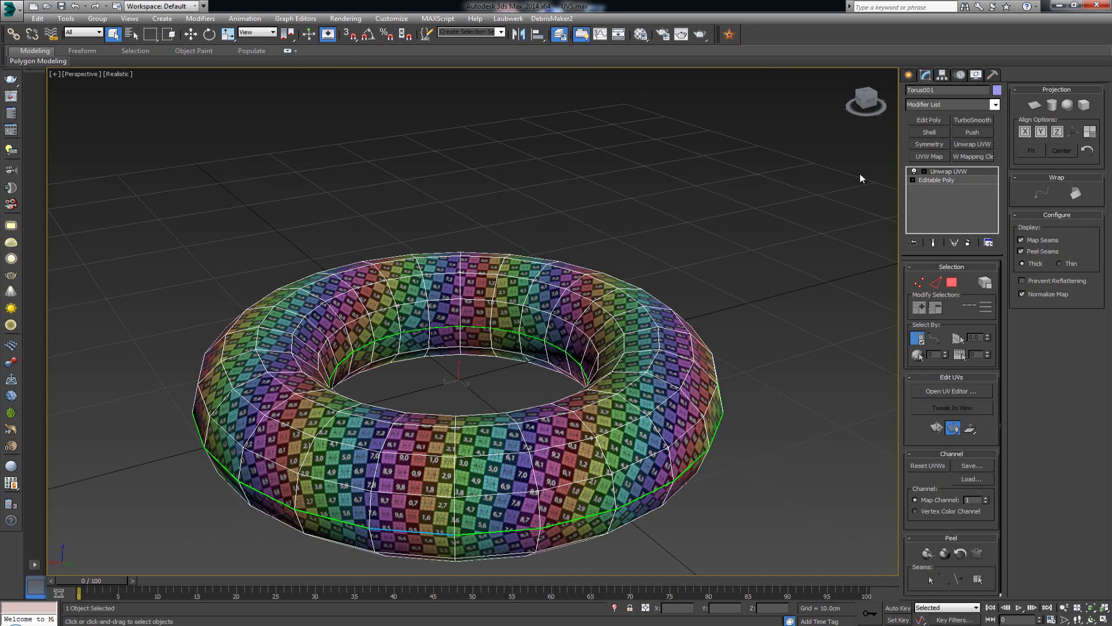
{"action": "left_click", "coordinate": [968, 243]}
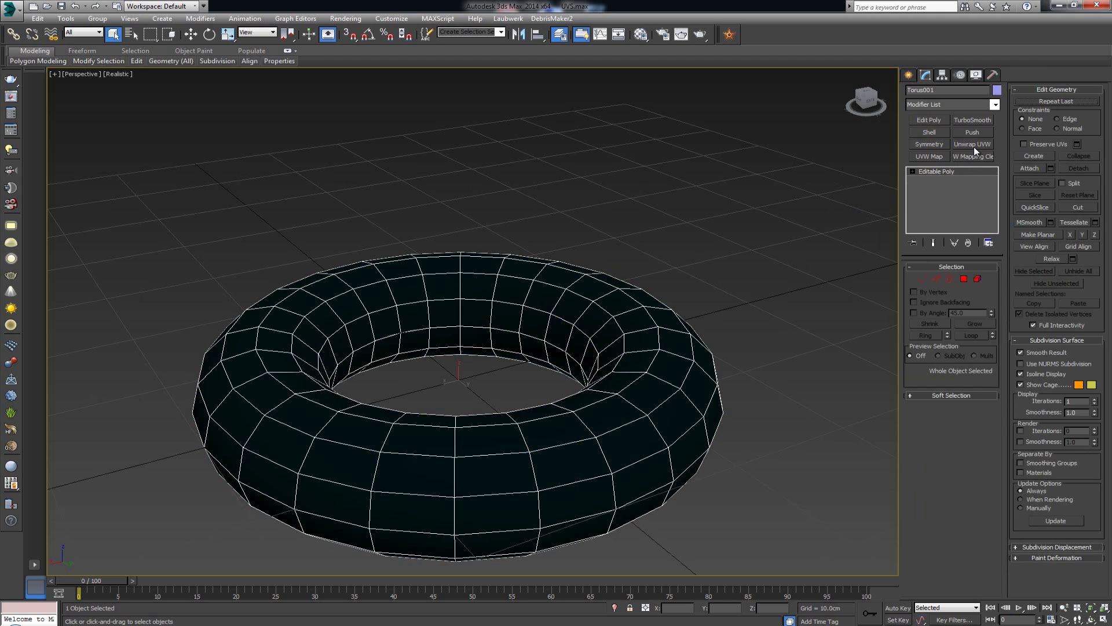
{"action": "left_click", "coordinate": [973, 144]}
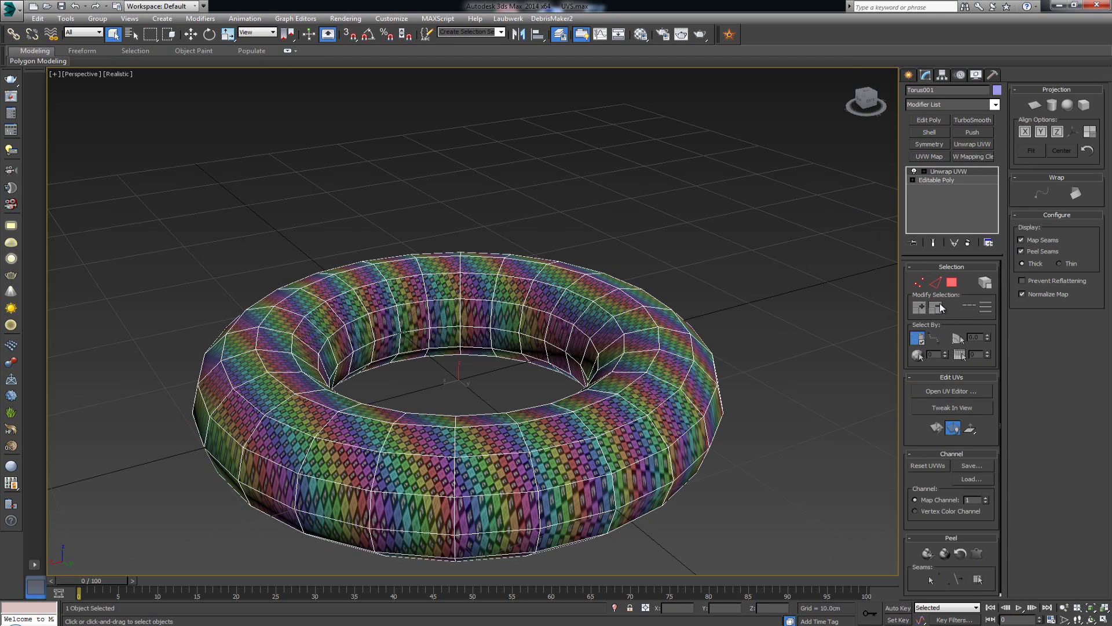
Select the horizontal edge loops around the torus's inner and outer sides and convert them to seams.
{"action": "key", "text": "2"}
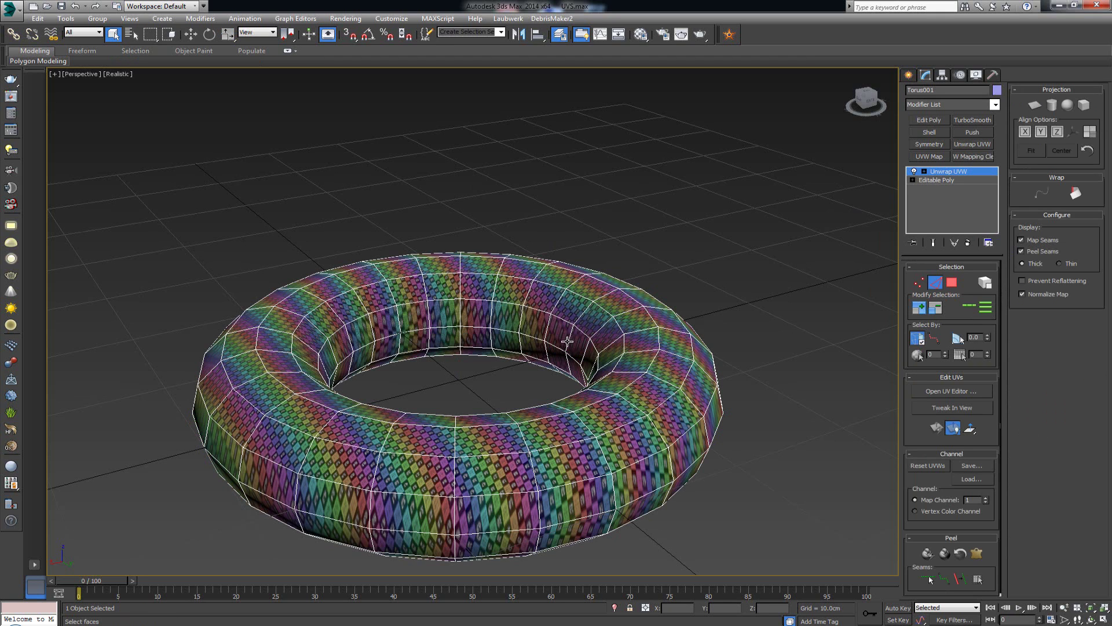
{"action": "left_click", "coordinate": [597, 513], "text": "ctrl"}
{"action": "left_click", "coordinate": [971, 310]}
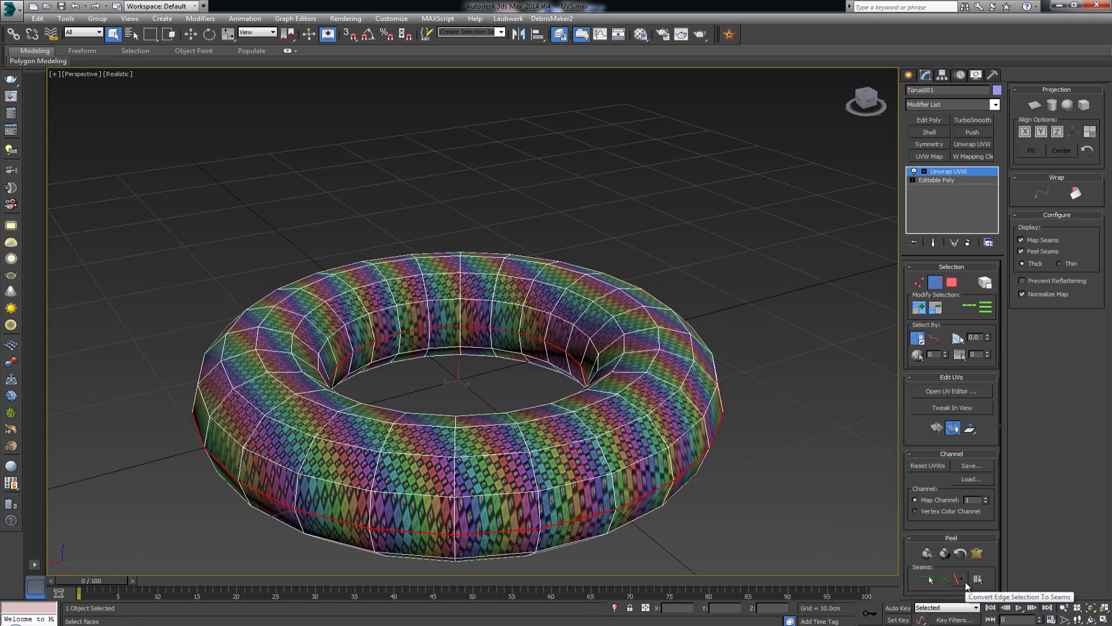
{"action": "left_click", "coordinate": [966, 581]}
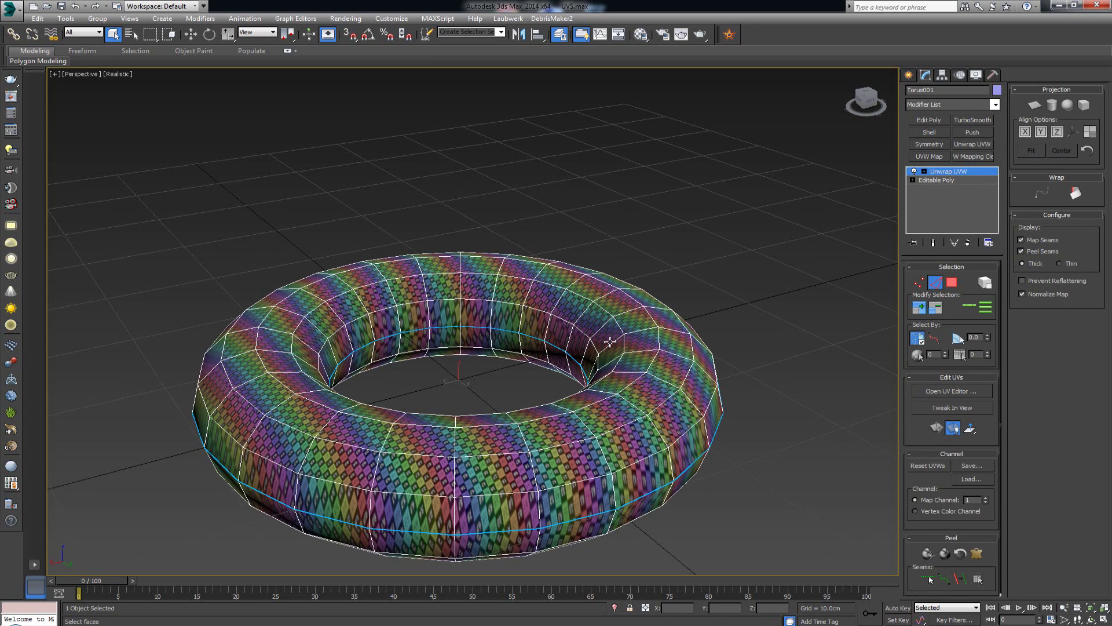
Select a crosswise edge on the torus's upper half, extend it to an edge loop around the tube and convert it to seams.
{"action": "middle_click_drag", "start_coordinate": [549, 322], "coordinate": [528, 353], "text": "alt"}
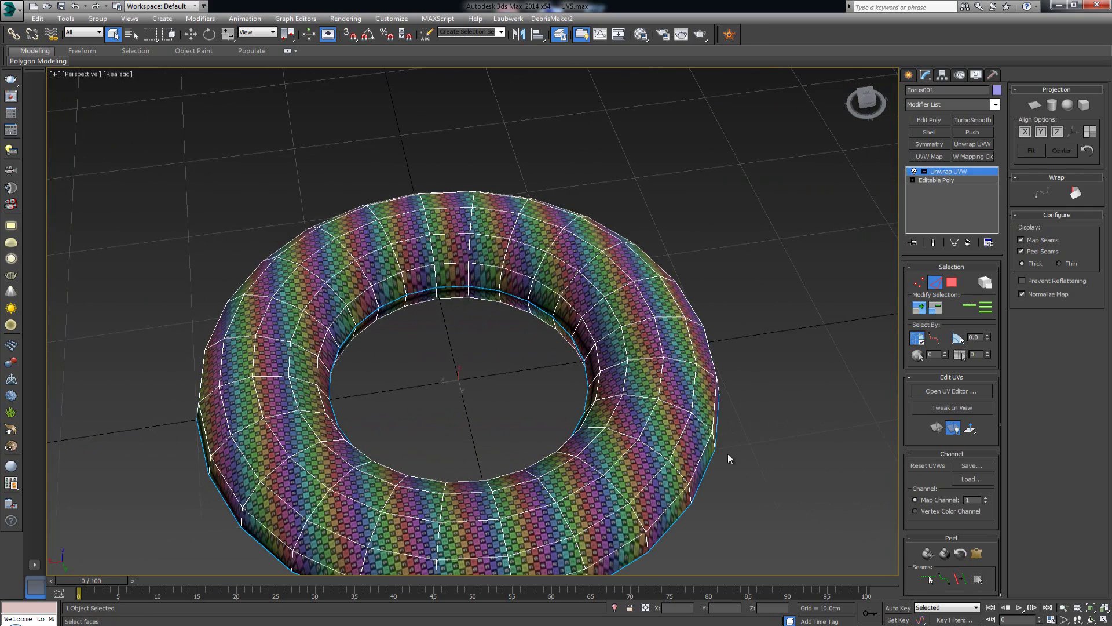
{"action": "middle_click_drag", "start_coordinate": [488, 374], "coordinate": [484, 329]}
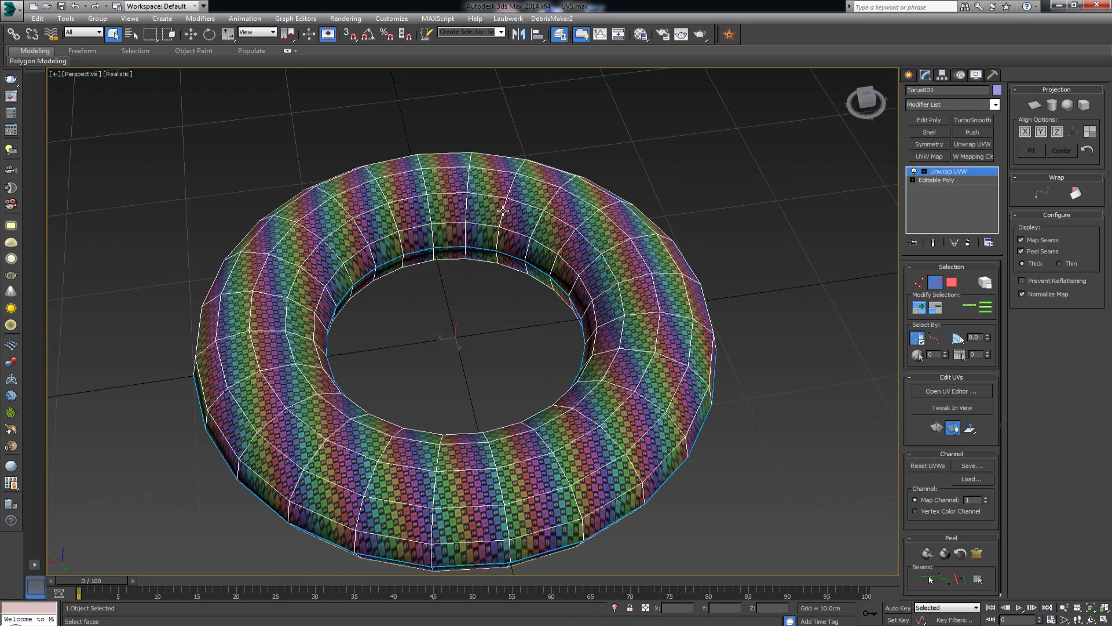
{"action": "scroll", "coordinate": [503, 210], "scroll_direction": "up", "scroll_amount": 4}
{"action": "left_click", "coordinate": [498, 286]}
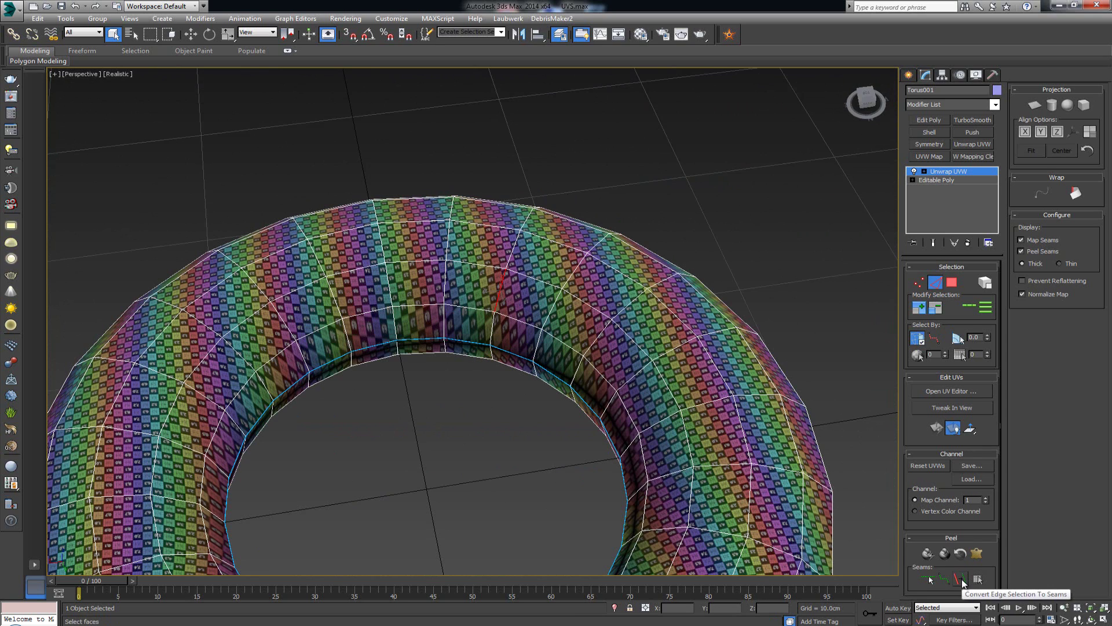
{"action": "left_click", "coordinate": [964, 583]}
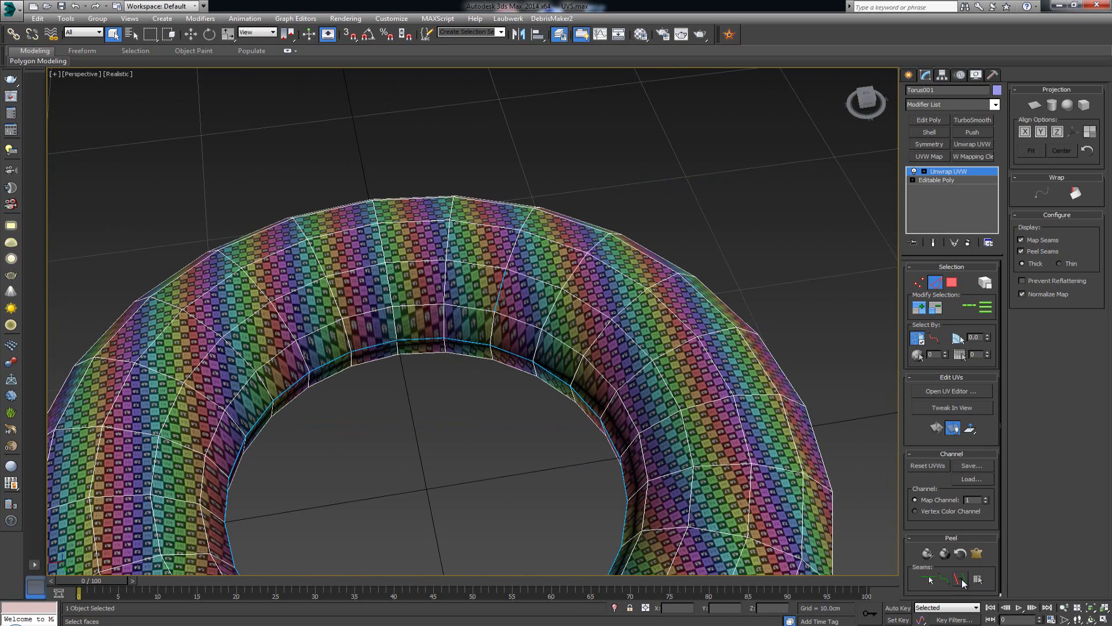
{"action": "left_click", "coordinate": [967, 309]}
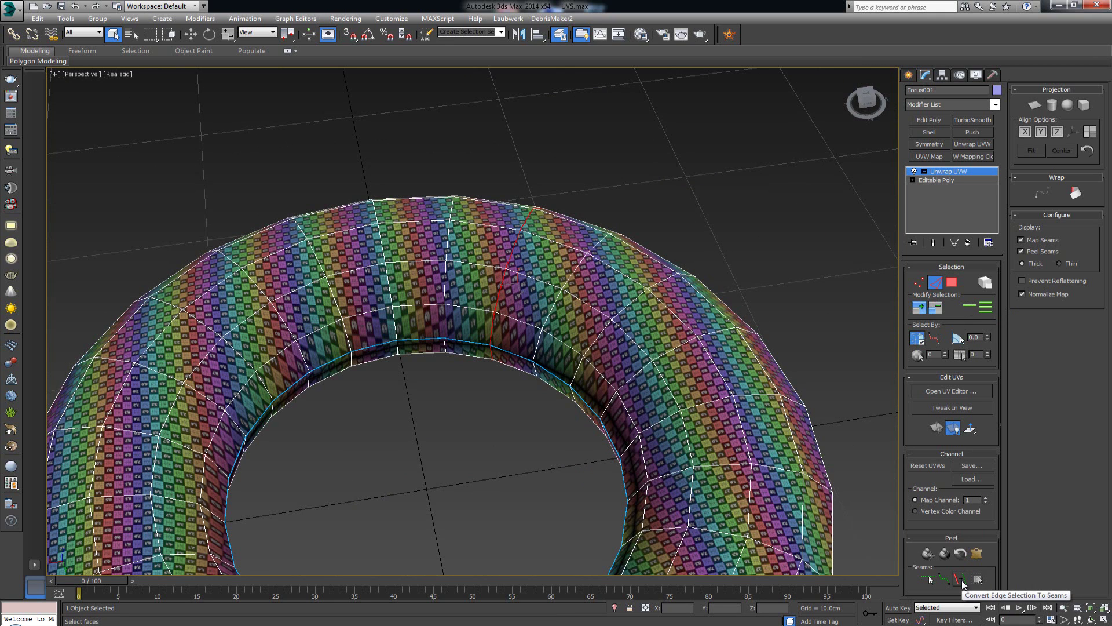
{"action": "left_click", "coordinate": [961, 579]}
{"action": "scroll", "coordinate": [564, 350], "scroll_direction": "down", "scroll_amount": 5}
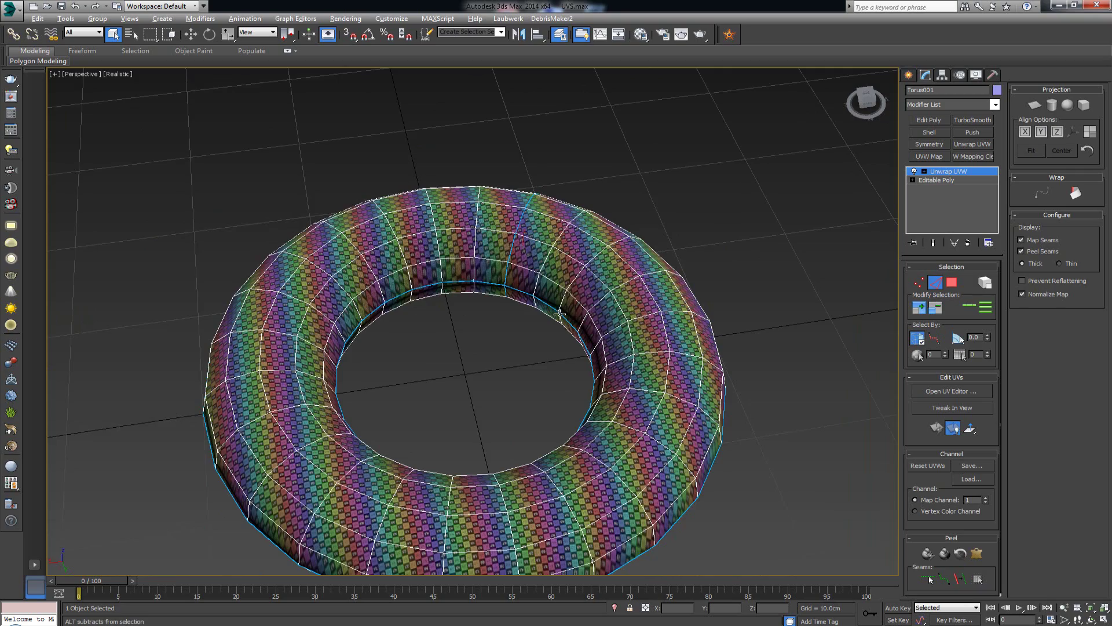
{"action": "middle_click_drag", "start_coordinate": [547, 285], "coordinate": [385, 328], "text": "alt"}
{"action": "middle_click_drag", "start_coordinate": [545, 209], "coordinate": [496, 327]}
{"action": "scroll", "coordinate": [541, 263], "scroll_direction": "up", "scroll_amount": 2}
{"action": "scroll", "coordinate": [504, 268], "scroll_direction": "down", "scroll_amount": 4}
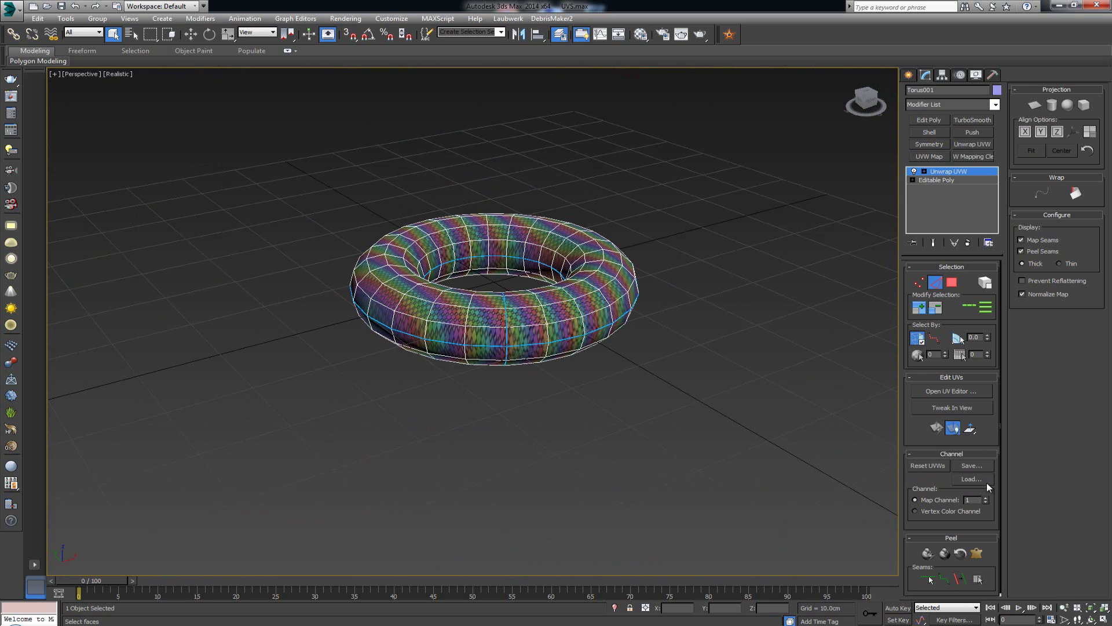
Select a face on the torus's upper half and expand the face selection to the seams.
{"action": "left_click", "coordinate": [952, 282]}
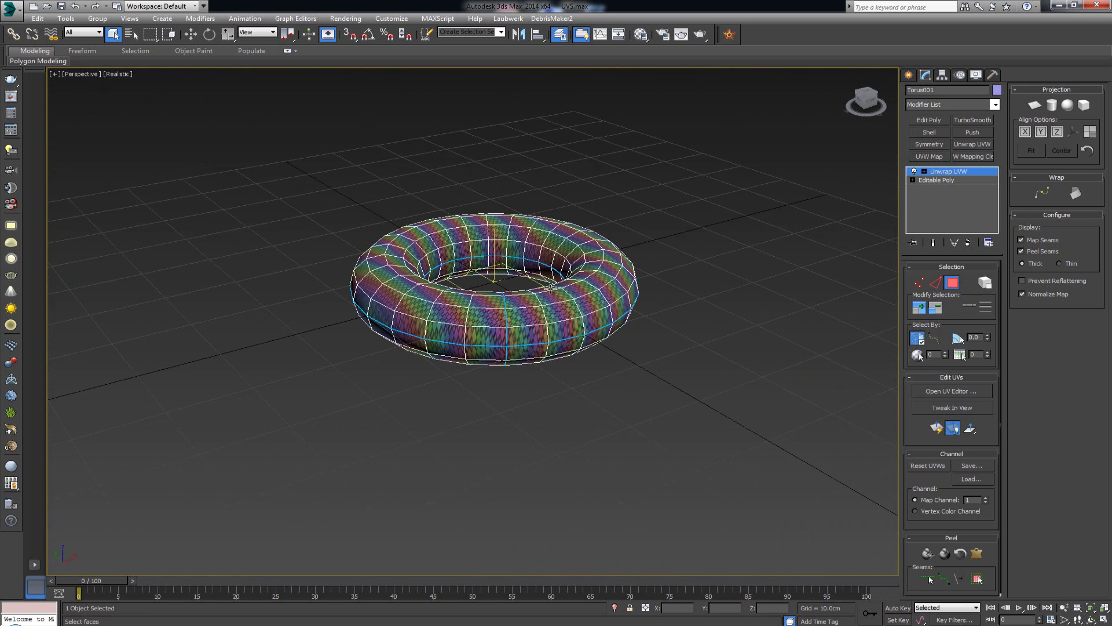
{"action": "left_click", "coordinate": [556, 303]}
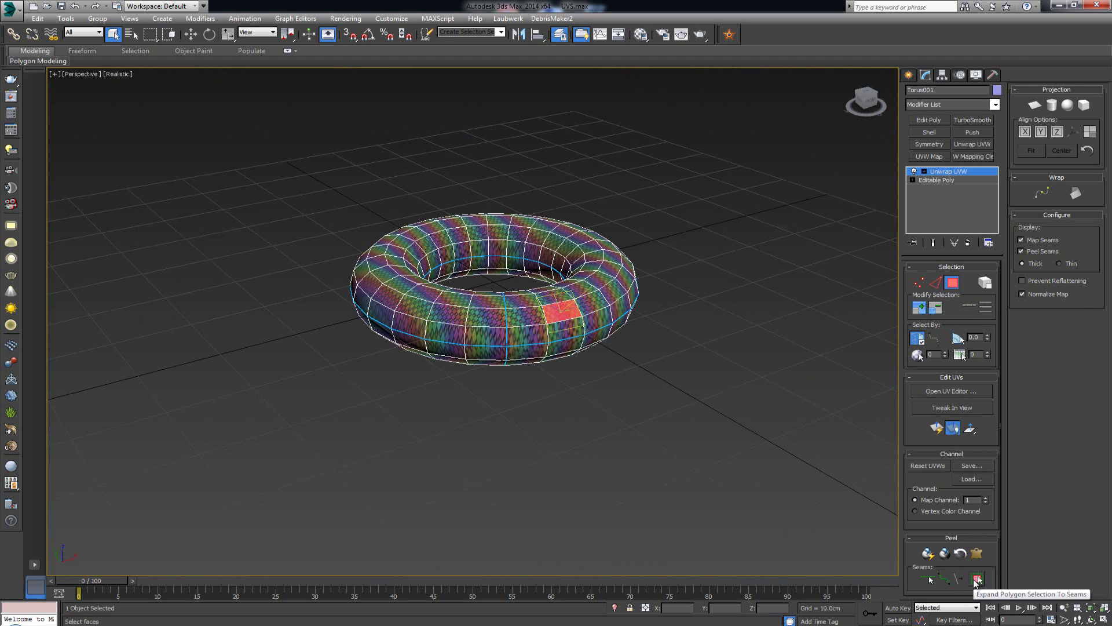
{"action": "left_click", "coordinate": [978, 579]}
{"action": "middle_click_drag", "start_coordinate": [711, 511], "coordinate": [614, 456], "text": "alt"}
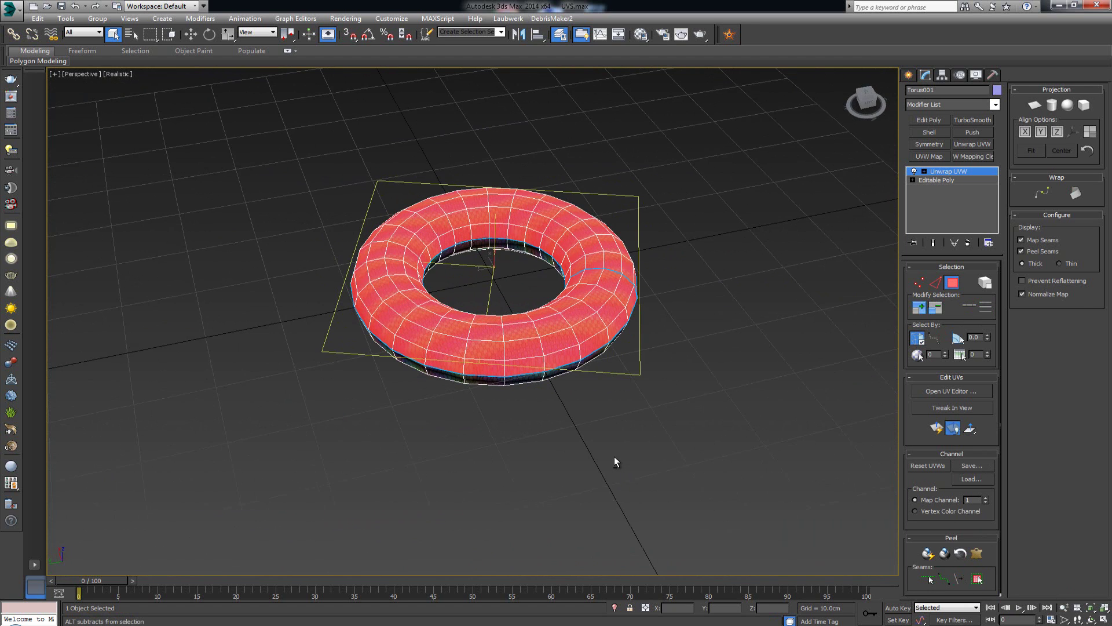
Pelt map the selected upper half, commit the result and move its UV shell clear of the tile.
{"action": "left_click", "coordinate": [978, 553]}
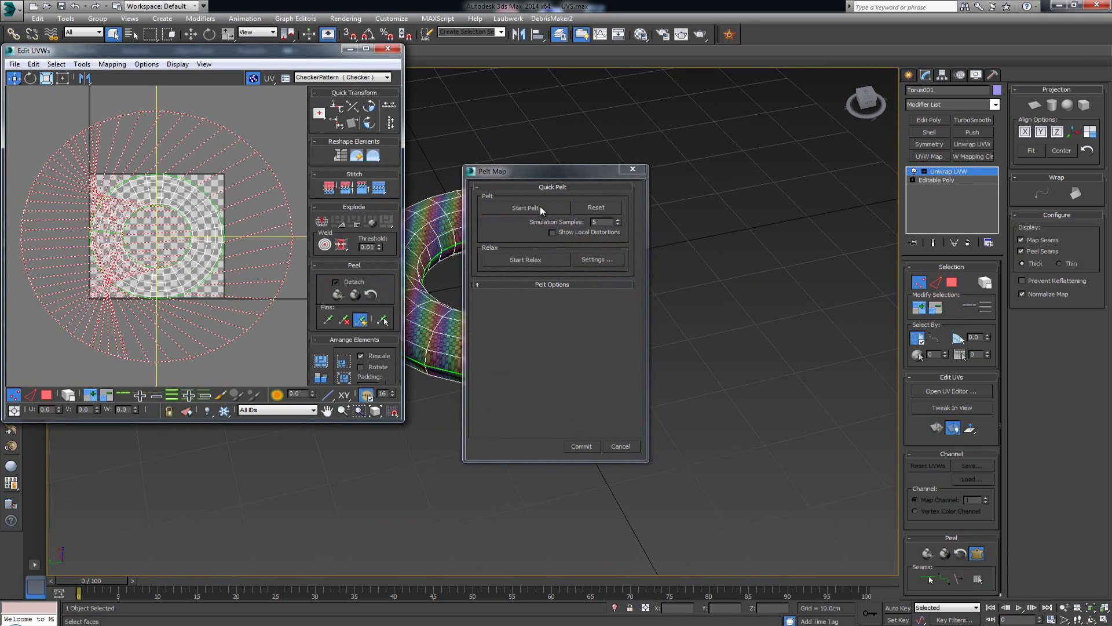
{"action": "left_click", "coordinate": [540, 208]}
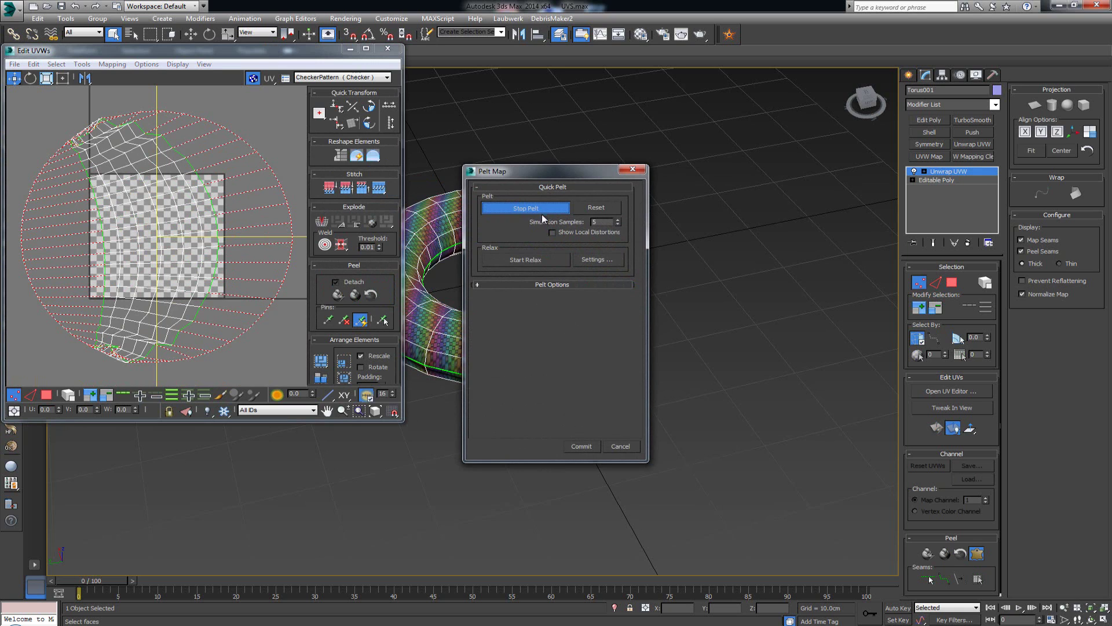
{"action": "left_click", "coordinate": [589, 449]}
{"action": "scroll", "coordinate": [187, 218], "scroll_direction": "down", "scroll_amount": 3}
{"action": "left_click_drag", "start_coordinate": [188, 229], "coordinate": [95, 228]}
Invert the selection to the torus's lower half, pelt map it and commit the result.
{"action": "key", "text": "ctrl+i"}
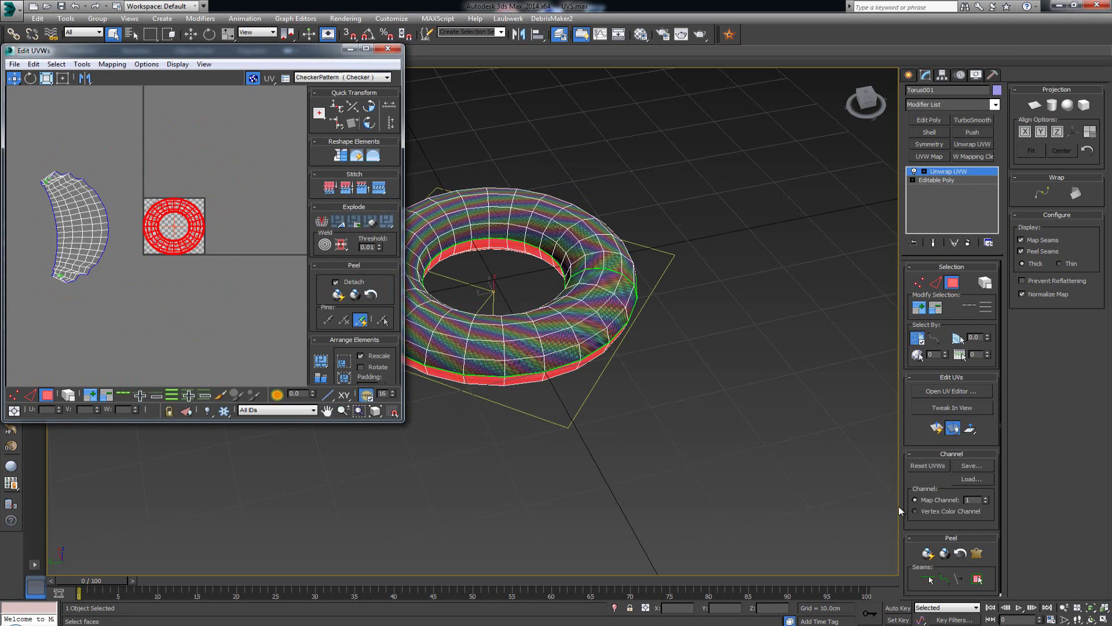
{"action": "left_click", "coordinate": [978, 553]}
{"action": "left_click", "coordinate": [545, 210]}
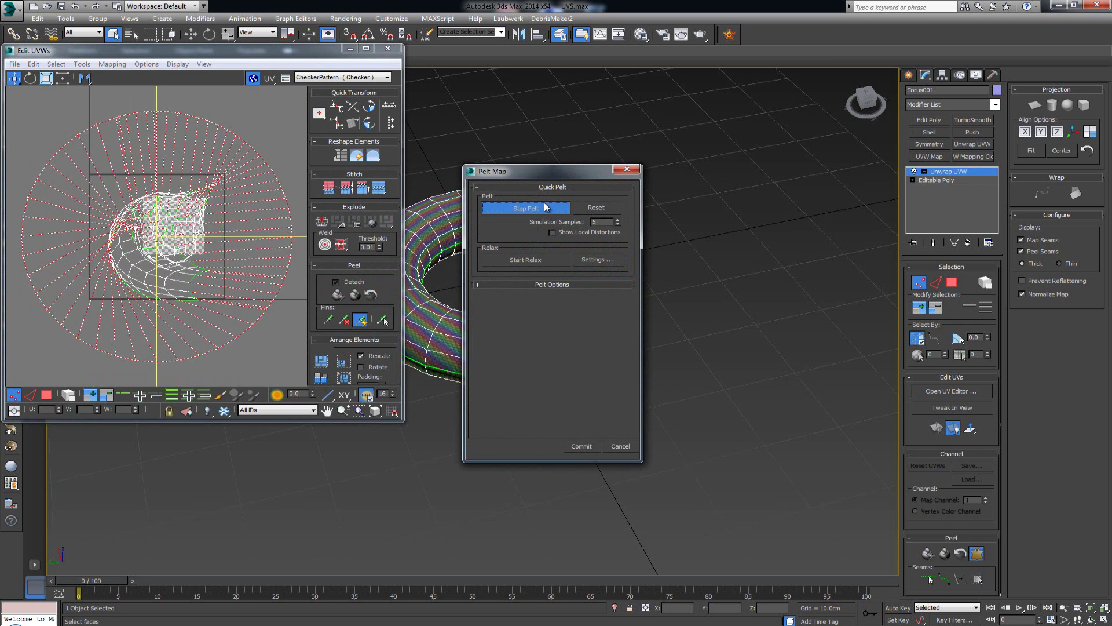
{"action": "left_click", "coordinate": [582, 445]}
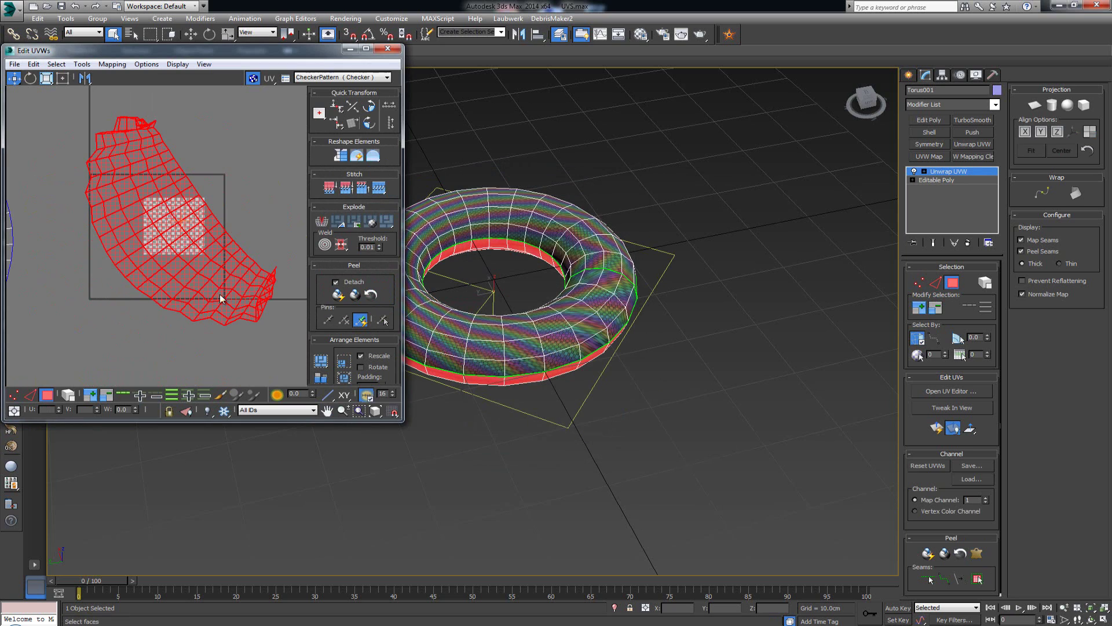
{"action": "scroll", "coordinate": [70, 248], "scroll_direction": "down", "scroll_amount": 2}
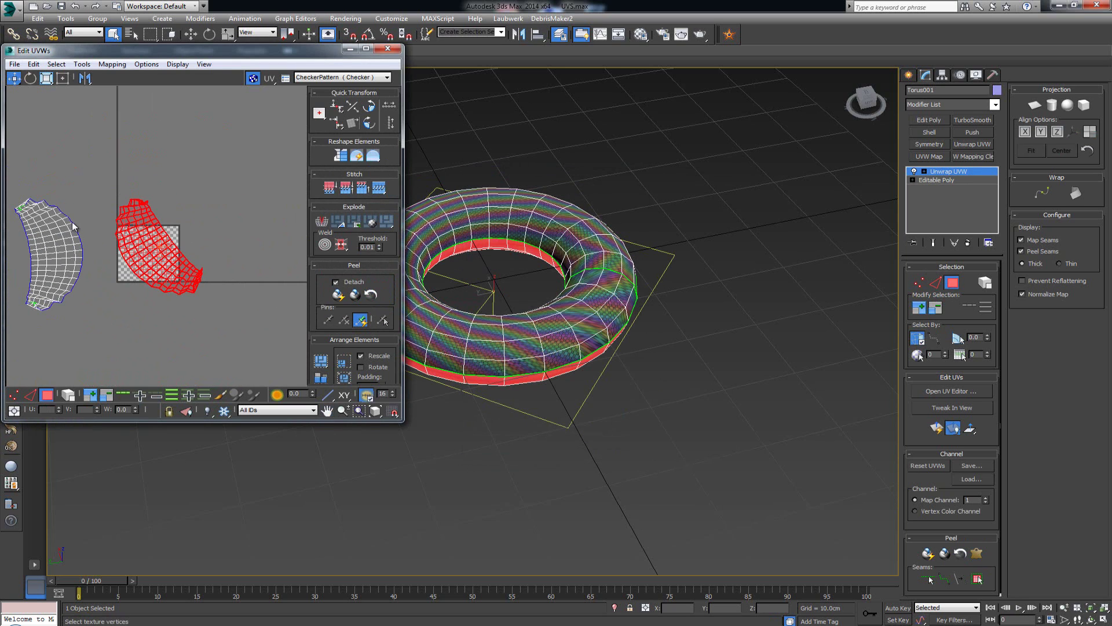
Move the upper half's UV shell slightly closer to the tile and deselect it.
{"action": "left_click", "coordinate": [58, 275]}
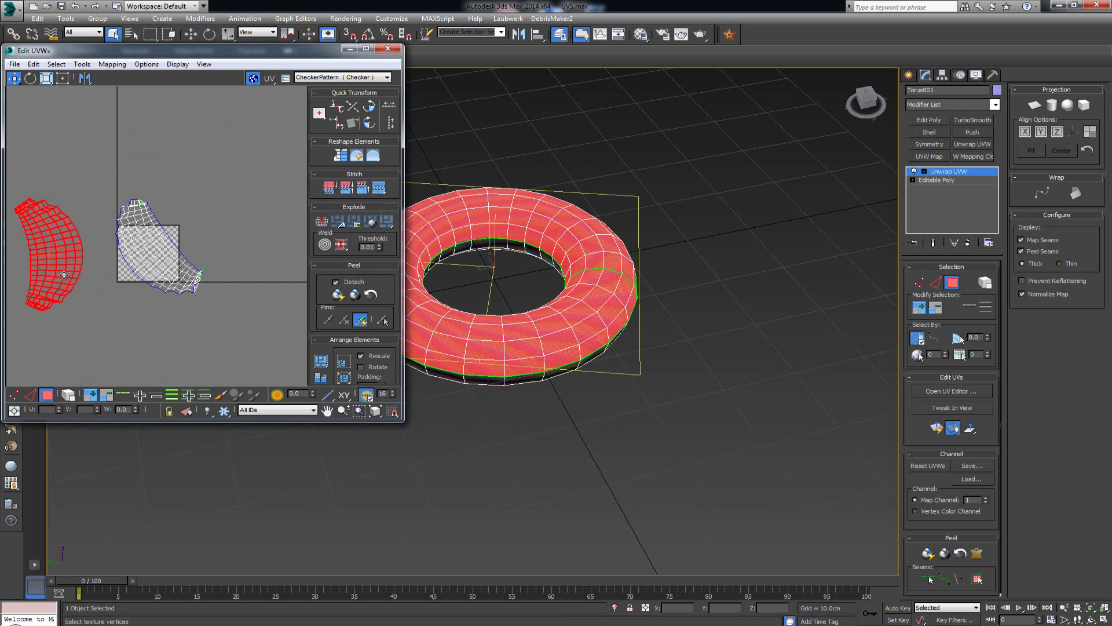
{"action": "left_click_drag", "start_coordinate": [57, 275], "coordinate": [81, 282]}
{"action": "left_click", "coordinate": [126, 296]}
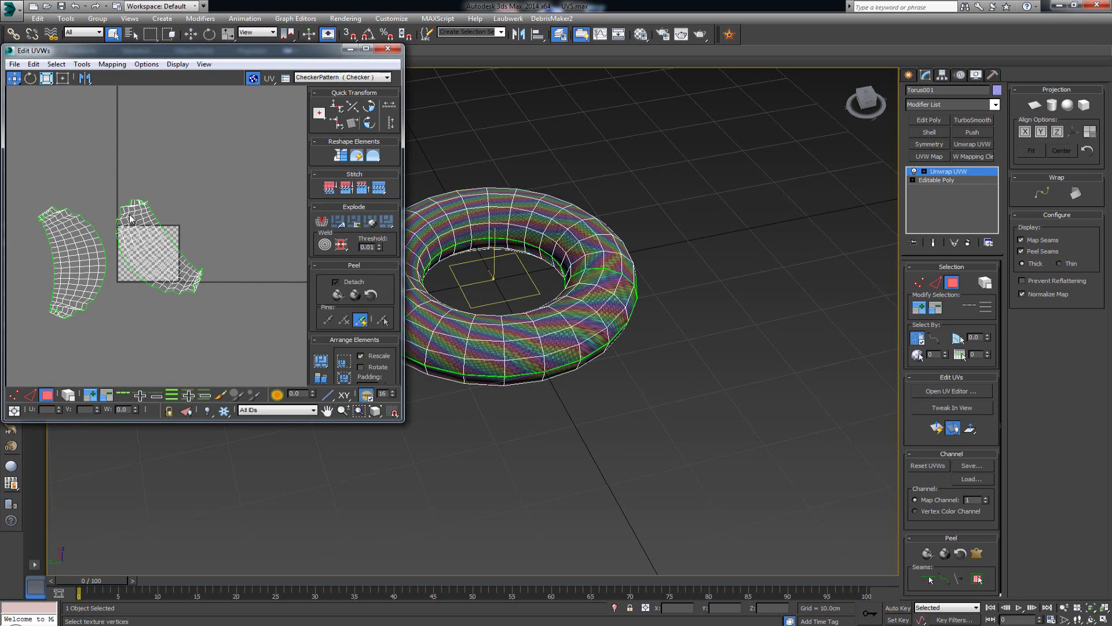
Relax the lower half's UV shell by edge angles with 100 iterations and an amount of 1.0.
{"action": "left_click", "coordinate": [188, 275]}
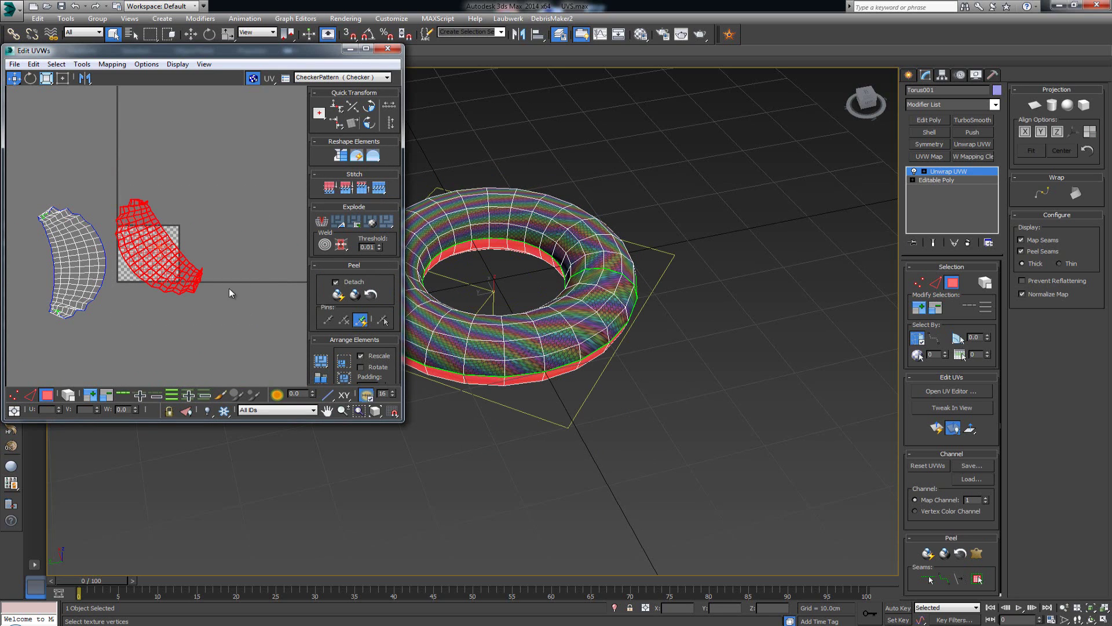
{"action": "left_click", "coordinate": [373, 155]}
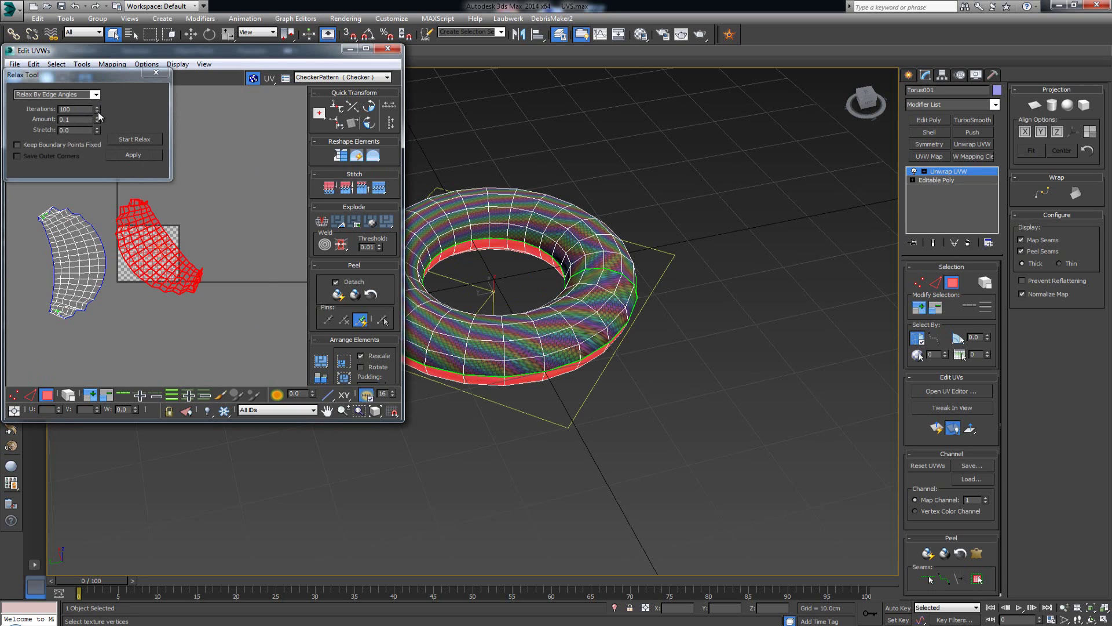
{"action": "left_click_drag", "start_coordinate": [98, 118], "coordinate": [106, 37]}
{"action": "left_click", "coordinate": [97, 94]}
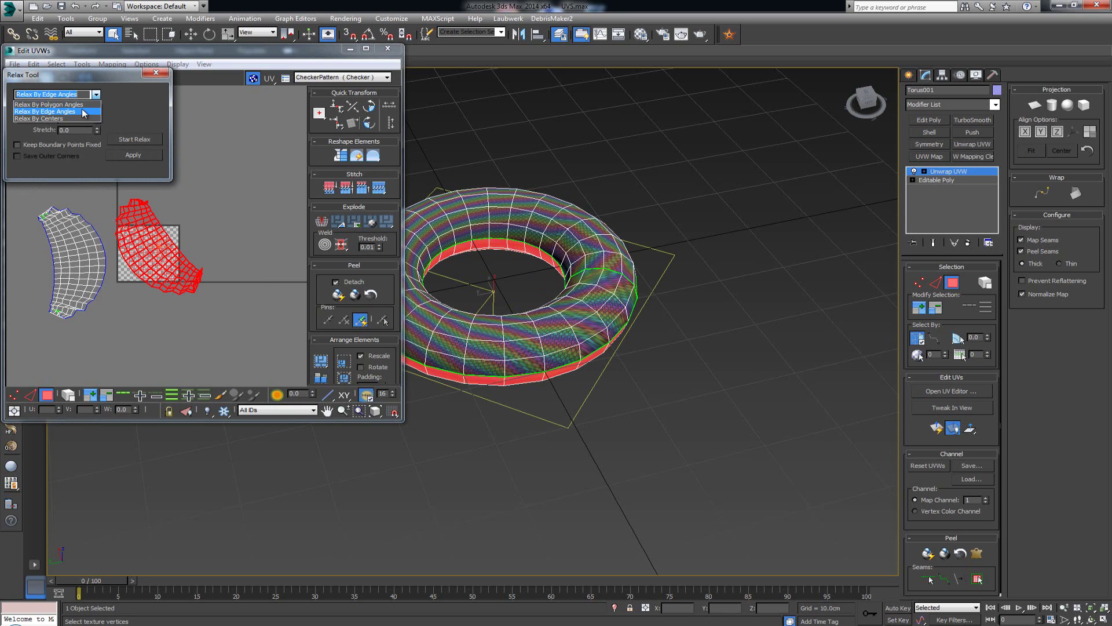
{"action": "left_click", "coordinate": [83, 111]}
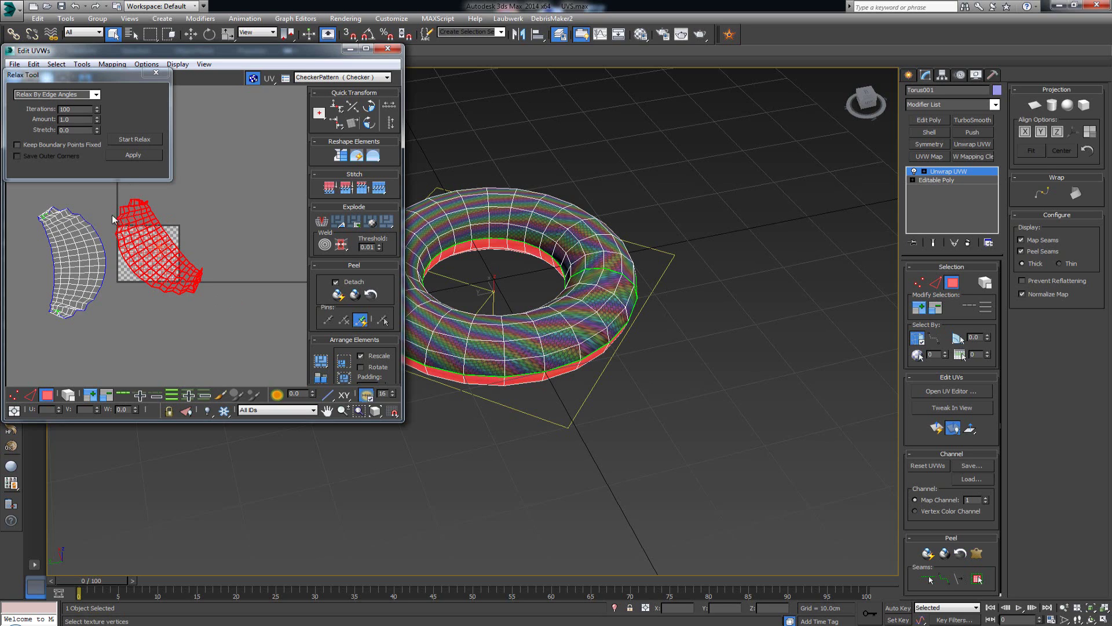
{"action": "left_click", "coordinate": [142, 144]}
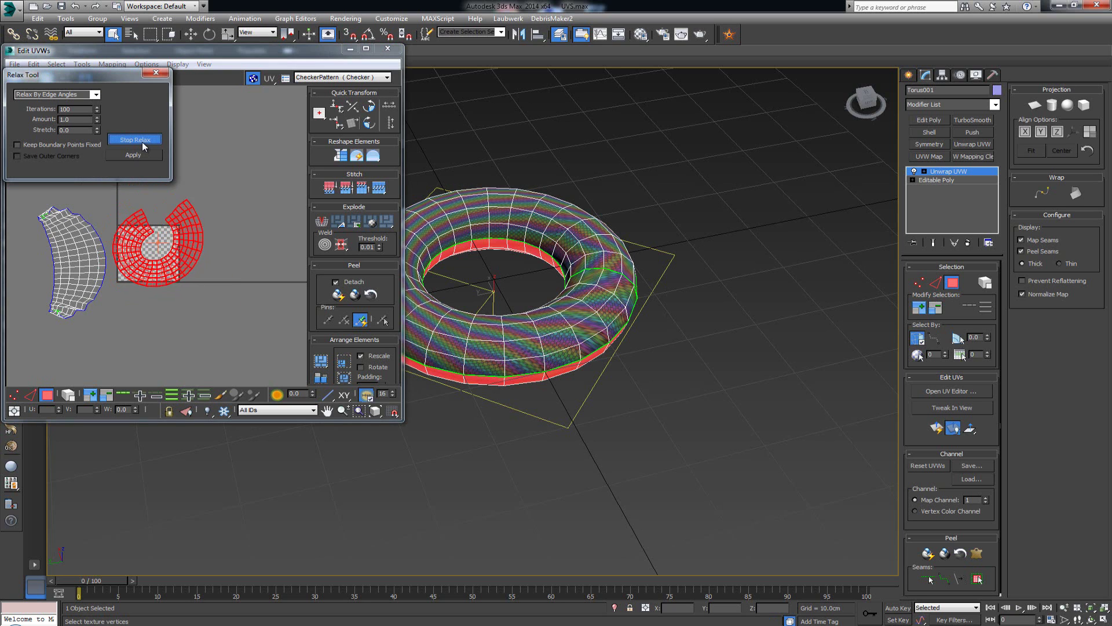
{"action": "left_click", "coordinate": [141, 141]}
Relax the lower half's UV shell further by polygon angles.
{"action": "left_click", "coordinate": [92, 95]}
{"action": "left_click", "coordinate": [96, 97]}
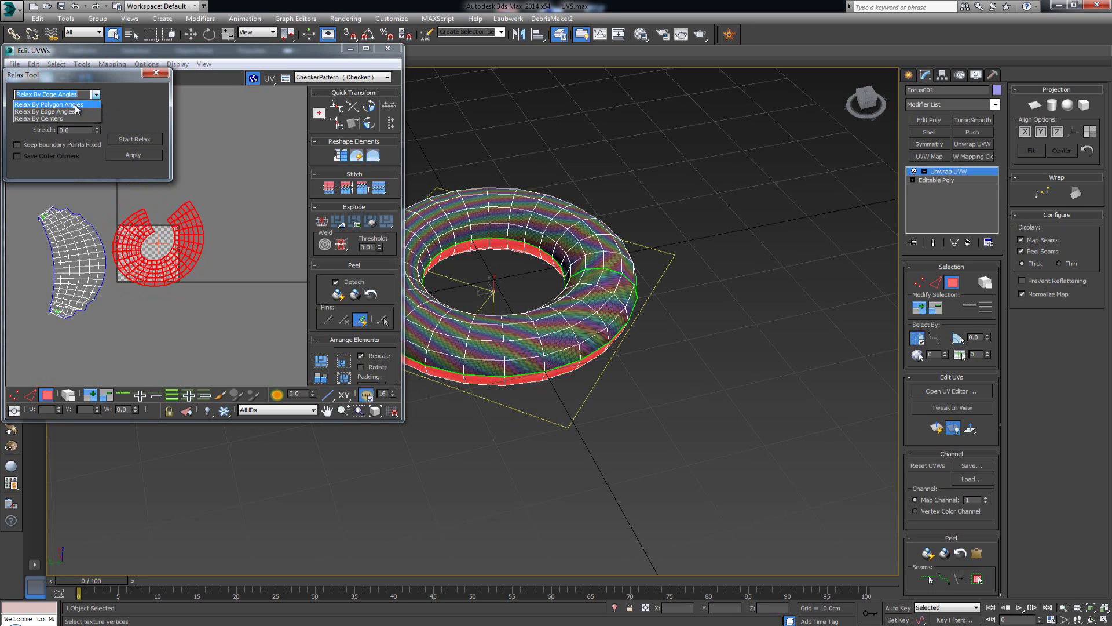
{"action": "left_click", "coordinate": [75, 104]}
{"action": "left_click", "coordinate": [140, 138]}
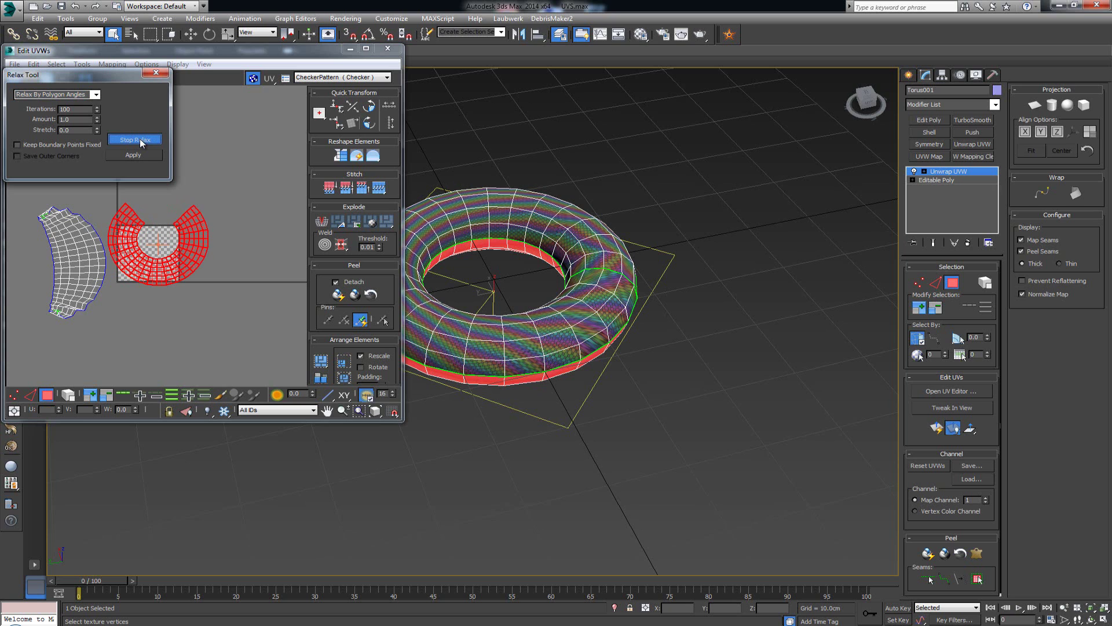
{"action": "left_click", "coordinate": [136, 139]}
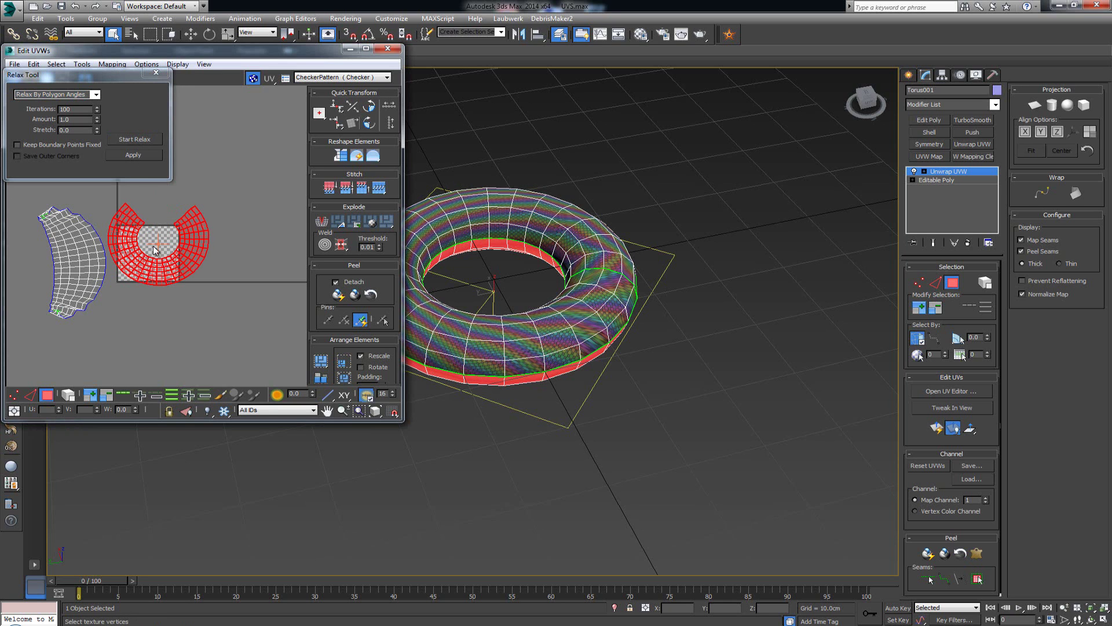
{"action": "scroll", "coordinate": [152, 250], "scroll_direction": "up", "scroll_amount": 3}
{"action": "mouse_move", "coordinate": [150, 250]}
{"action": "middle_mouse_down"}
{"action": "mouse_move", "coordinate": [179, 289]}
{"action": "mouse_move", "coordinate": [154, 271]}
{"action": "middle_mouse_up"}
{"action": "scroll", "coordinate": [155, 271], "scroll_direction": "down", "scroll_amount": 2}
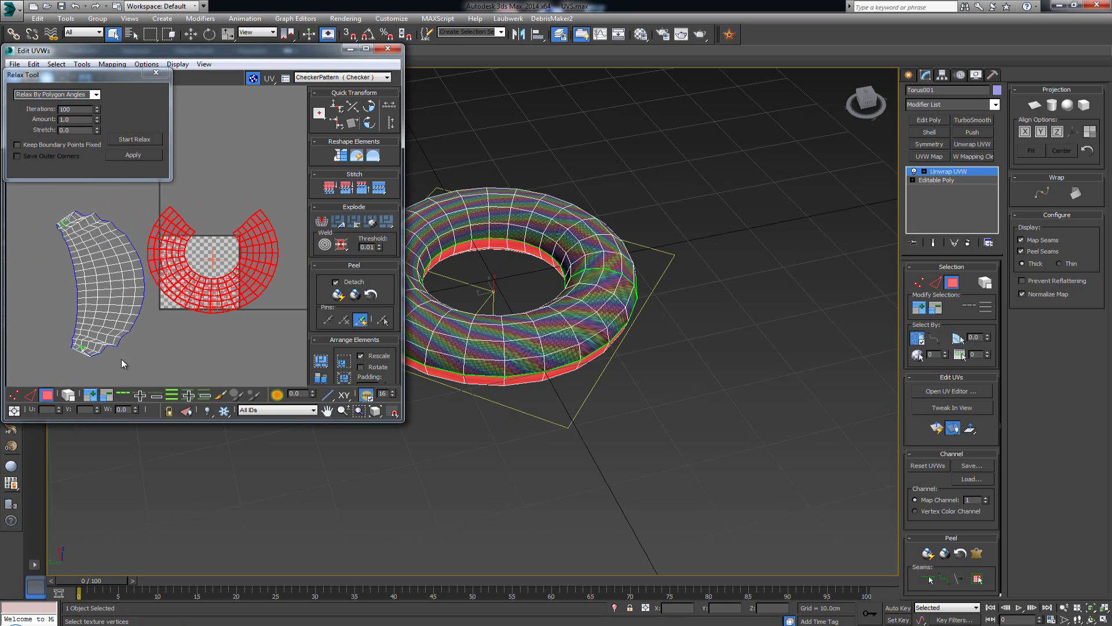
Invert the selection to the upper half's UV shell and relax it by edge angles.
{"action": "key", "text": "ctrl+i"}
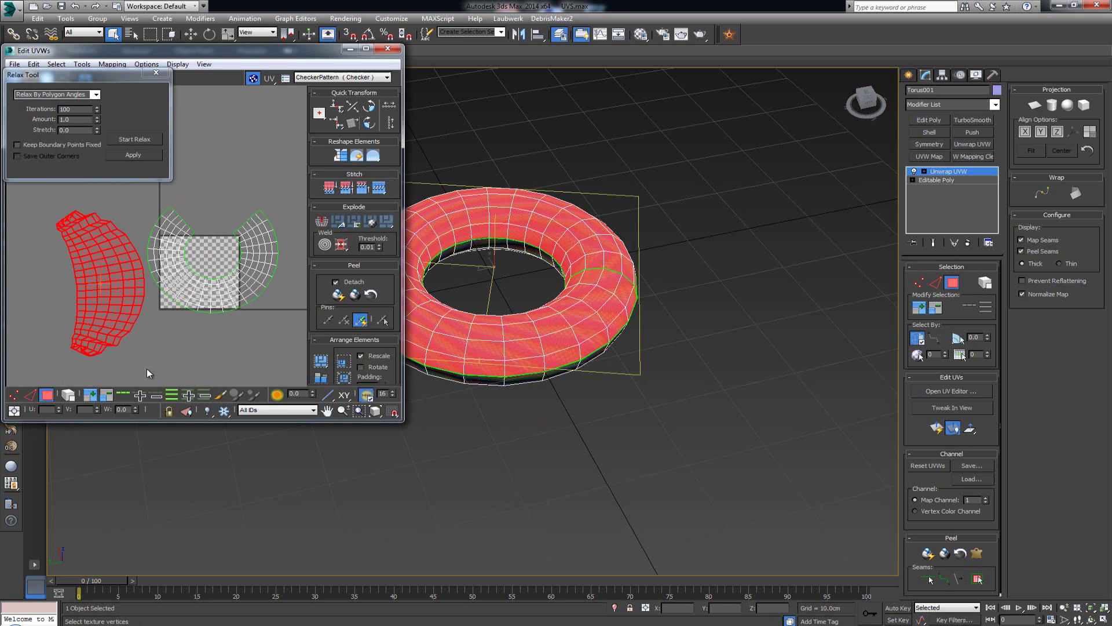
{"action": "left_click", "coordinate": [98, 129]}
{"action": "left_click", "coordinate": [95, 94]}
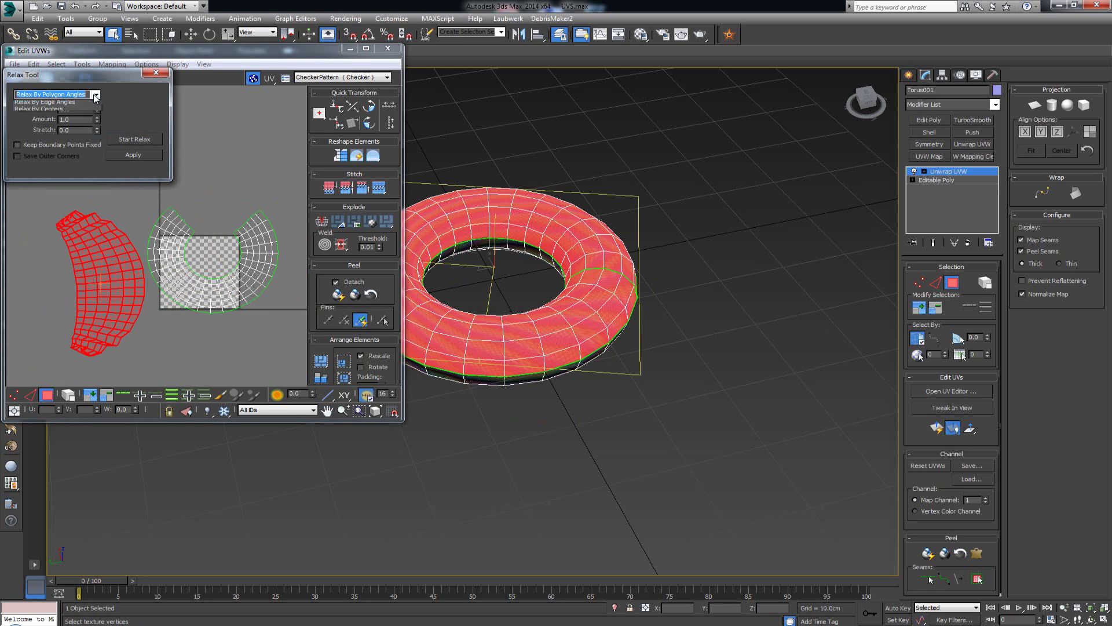
{"action": "left_click", "coordinate": [47, 102]}
{"action": "left_click", "coordinate": [139, 140]}
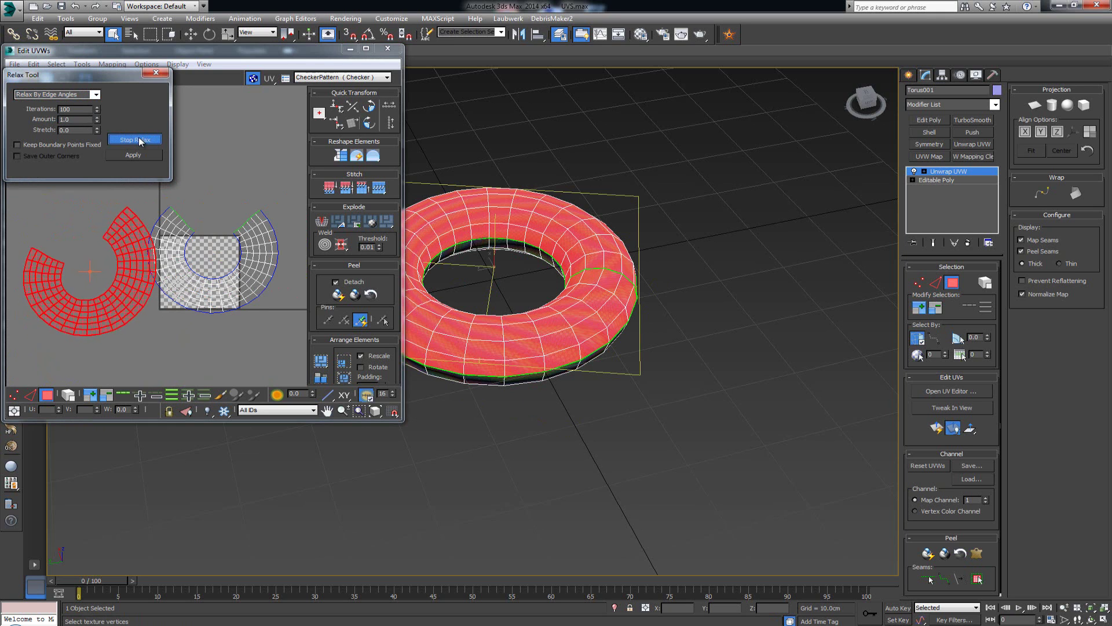
{"action": "left_click", "coordinate": [139, 140]}
Relax the upper half's UV shell by polygon angles and close the Relax Tool.
{"action": "left_click", "coordinate": [96, 94]}
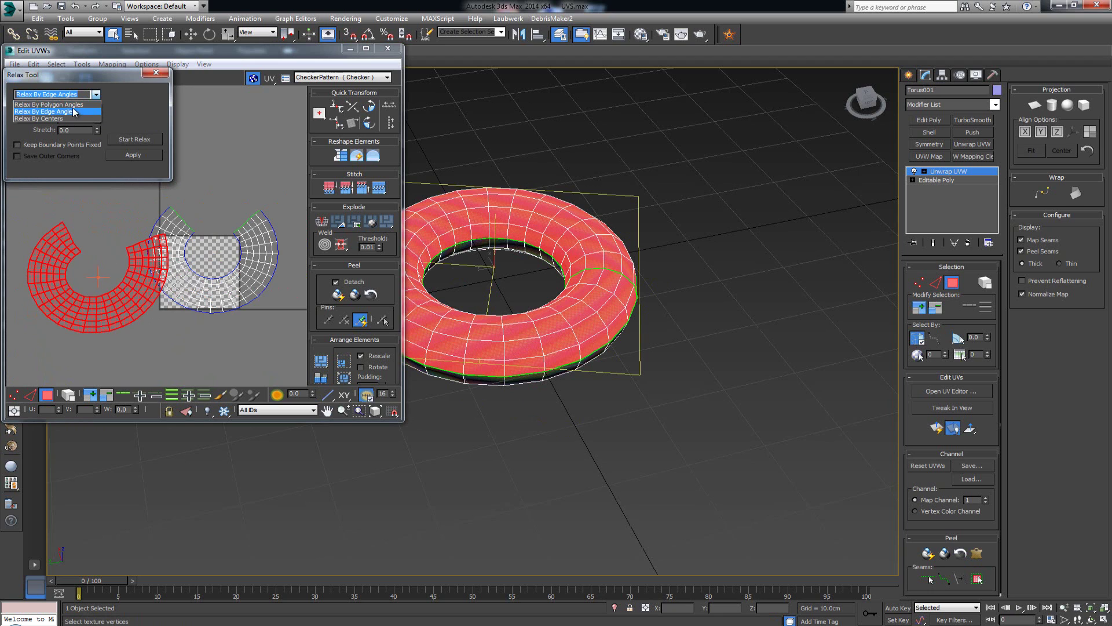
{"action": "left_click", "coordinate": [49, 104]}
{"action": "left_click", "coordinate": [138, 140]}
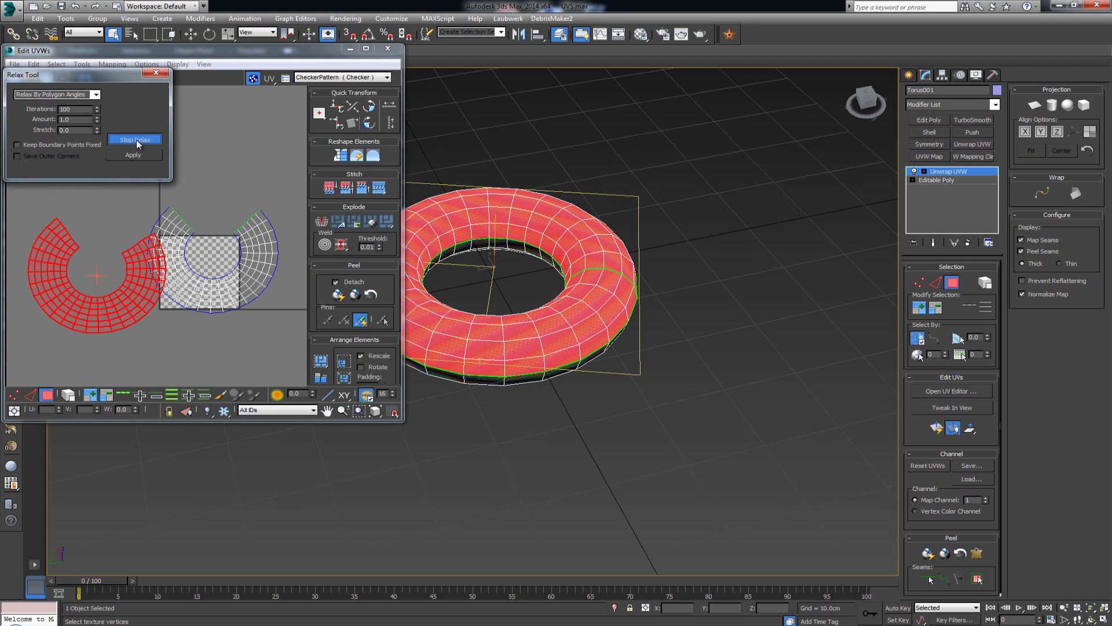
{"action": "left_click", "coordinate": [138, 142]}
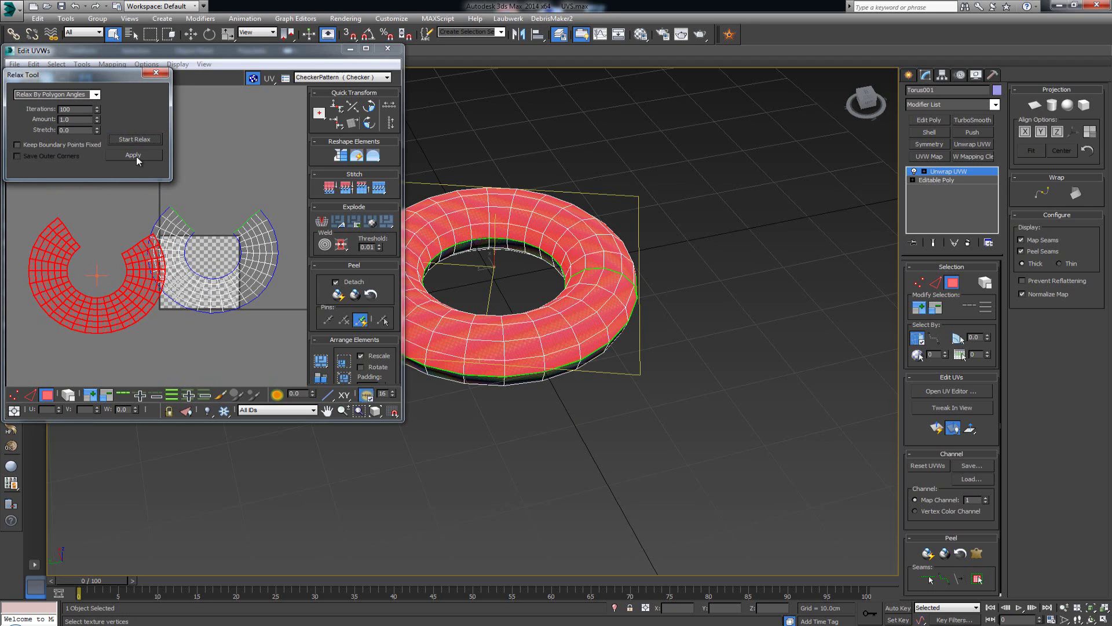
{"action": "left_click", "coordinate": [156, 74]}
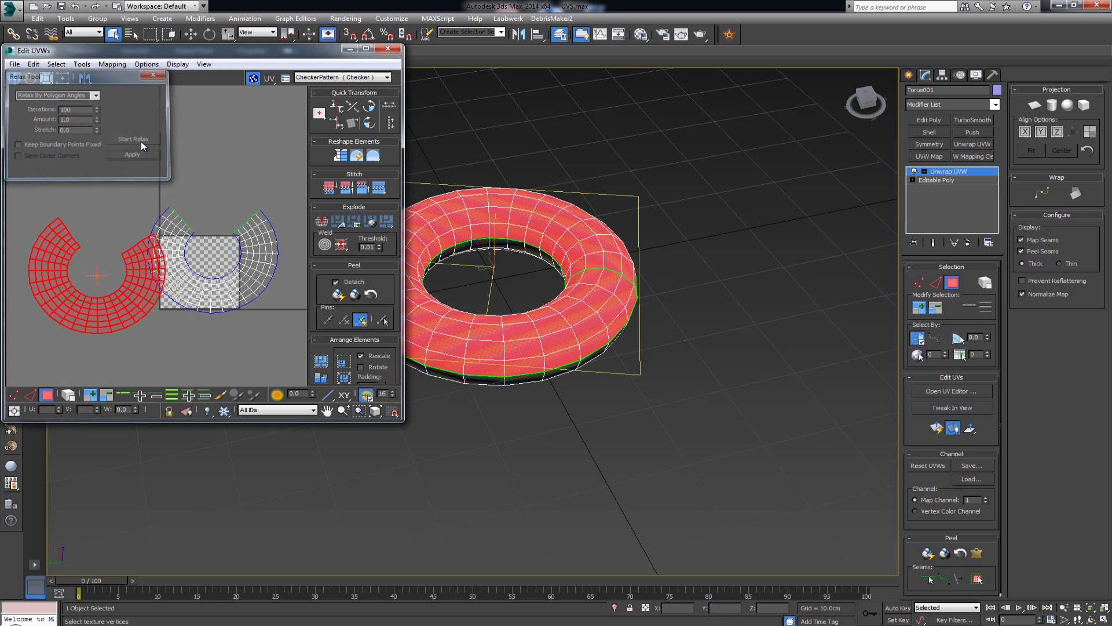
Select both relaxed UV shells, pack them into the tile, deselect them and close the UV editor.
{"action": "key", "text": "ctrl+a"}
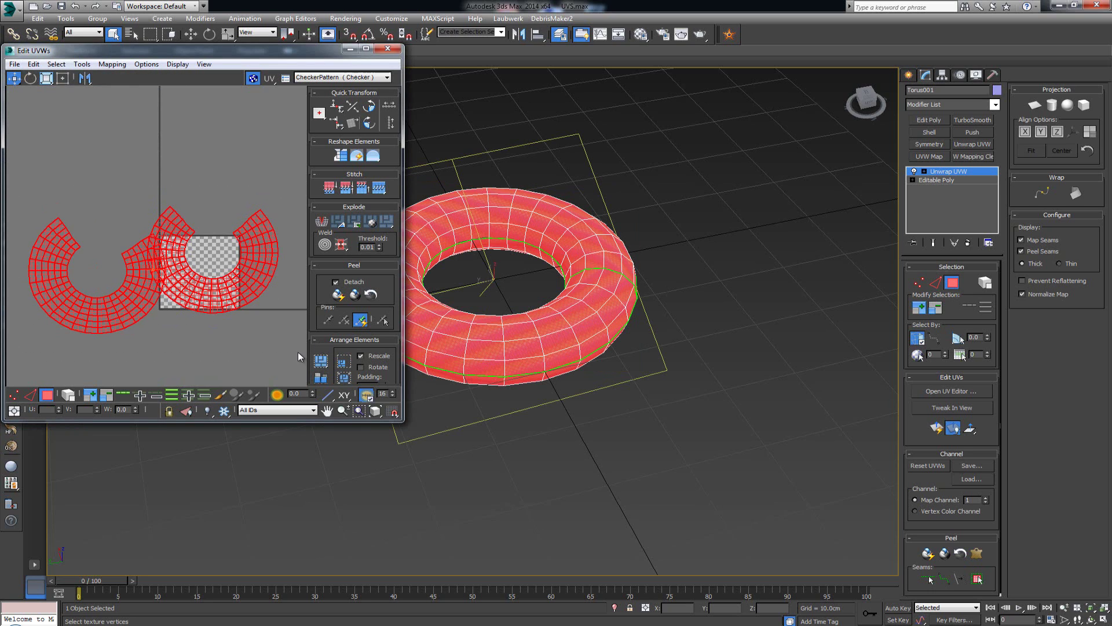
{"action": "left_click", "coordinate": [321, 378]}
{"action": "left_click", "coordinate": [322, 365]}
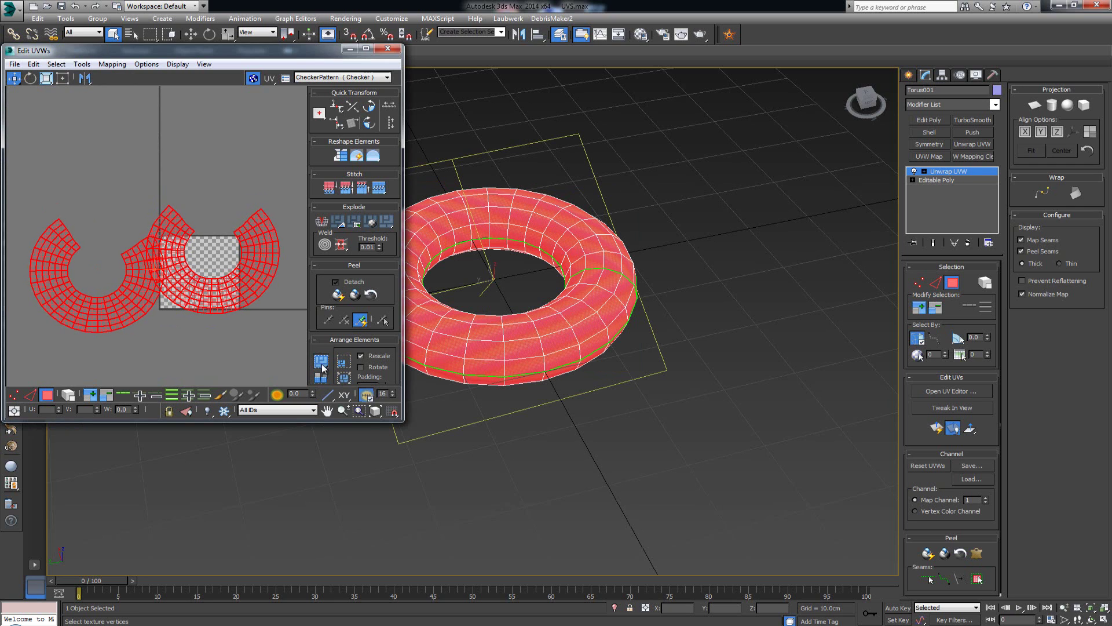
{"action": "scroll", "coordinate": [187, 262], "scroll_direction": "up", "scroll_amount": 6}
{"action": "scroll", "coordinate": [188, 262], "scroll_direction": "up", "scroll_amount": 2}
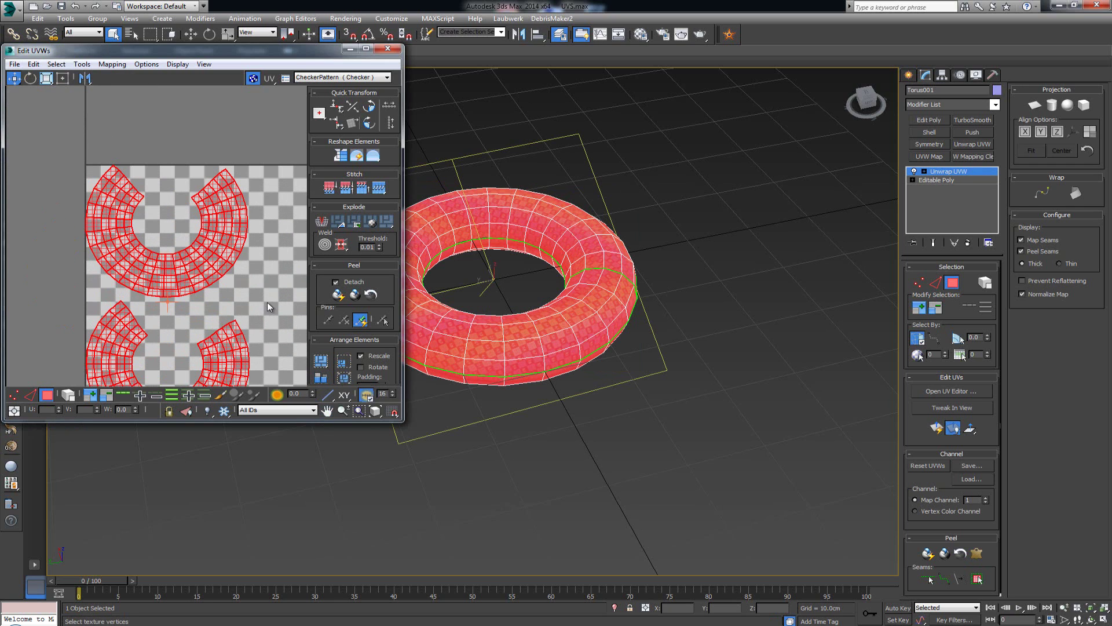
{"action": "left_click", "coordinate": [267, 301]}
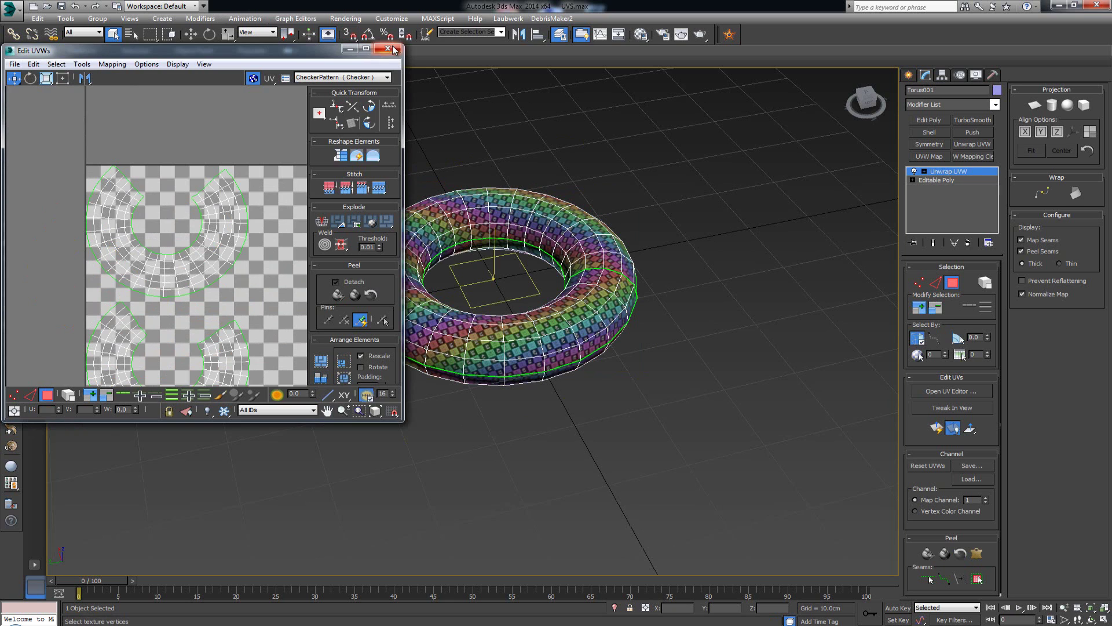
{"action": "left_click", "coordinate": [388, 49]}
Leave face selection and examine the checker pattern around the torus from several angles, both with the torus deselected and selected.
{"action": "middle_click_drag", "start_coordinate": [490, 260], "coordinate": [471, 250], "text": "alt"}
{"action": "left_click", "coordinate": [953, 284]}
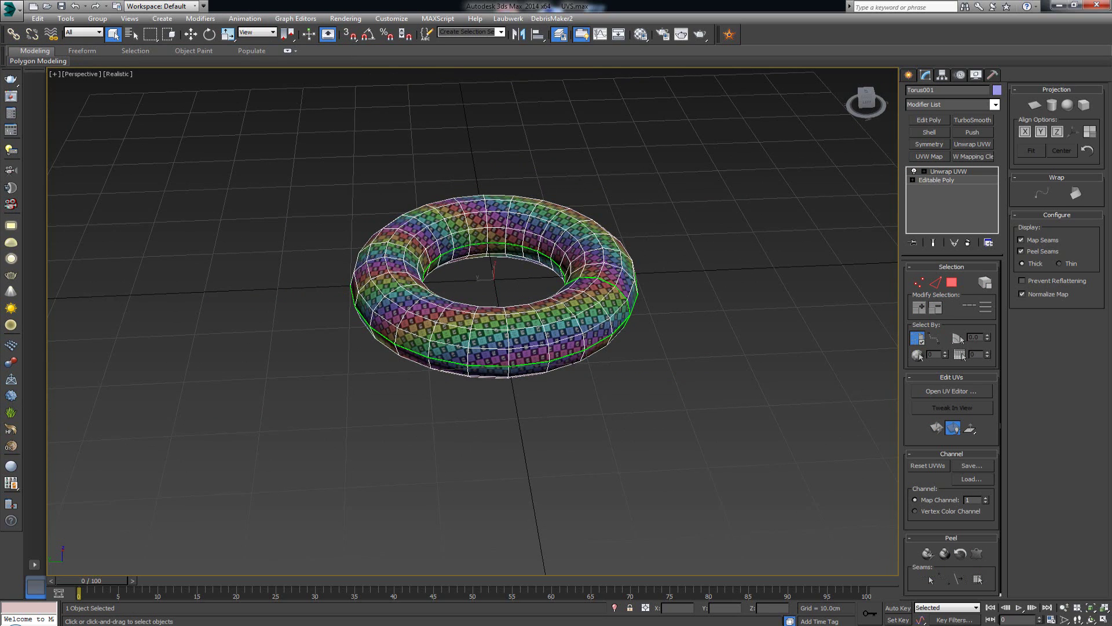
{"action": "middle_click_drag", "start_coordinate": [494, 281], "coordinate": [484, 284], "text": "alt"}
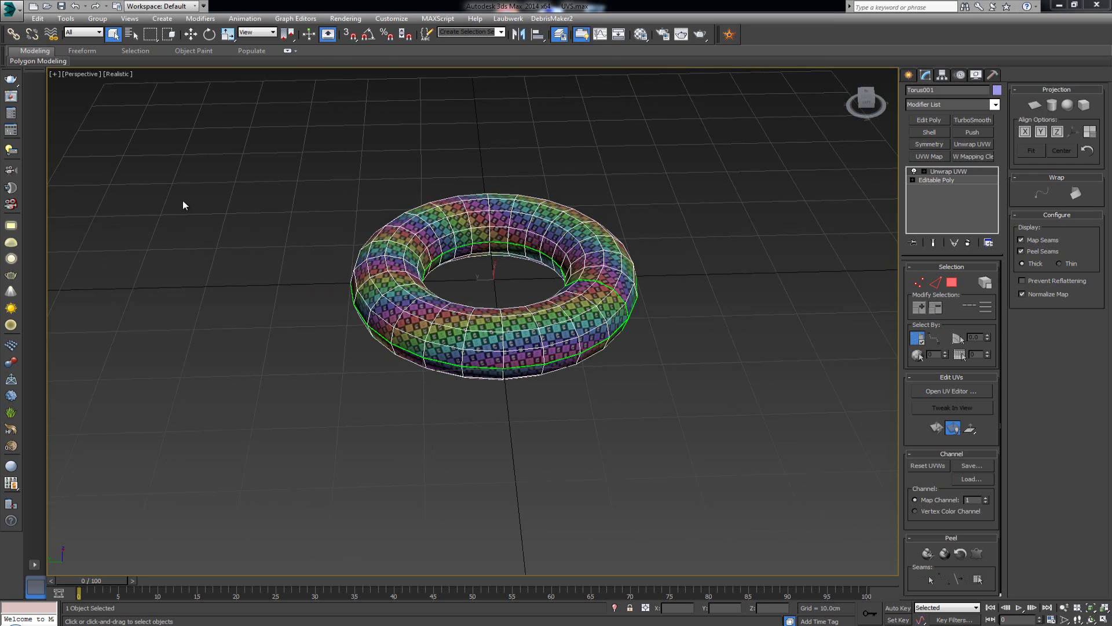
{"action": "middle_click_drag", "start_coordinate": [501, 260], "coordinate": [506, 176], "text": "alt"}
{"action": "left_click", "coordinate": [547, 203]}
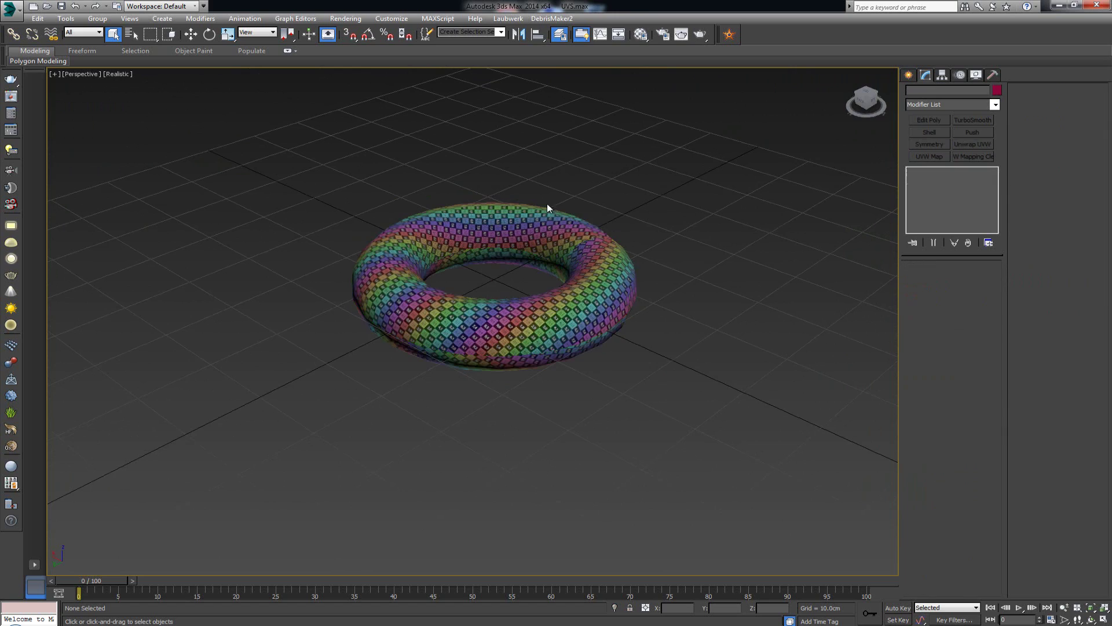
{"action": "middle_click_drag", "start_coordinate": [527, 241], "coordinate": [485, 264], "text": "alt"}
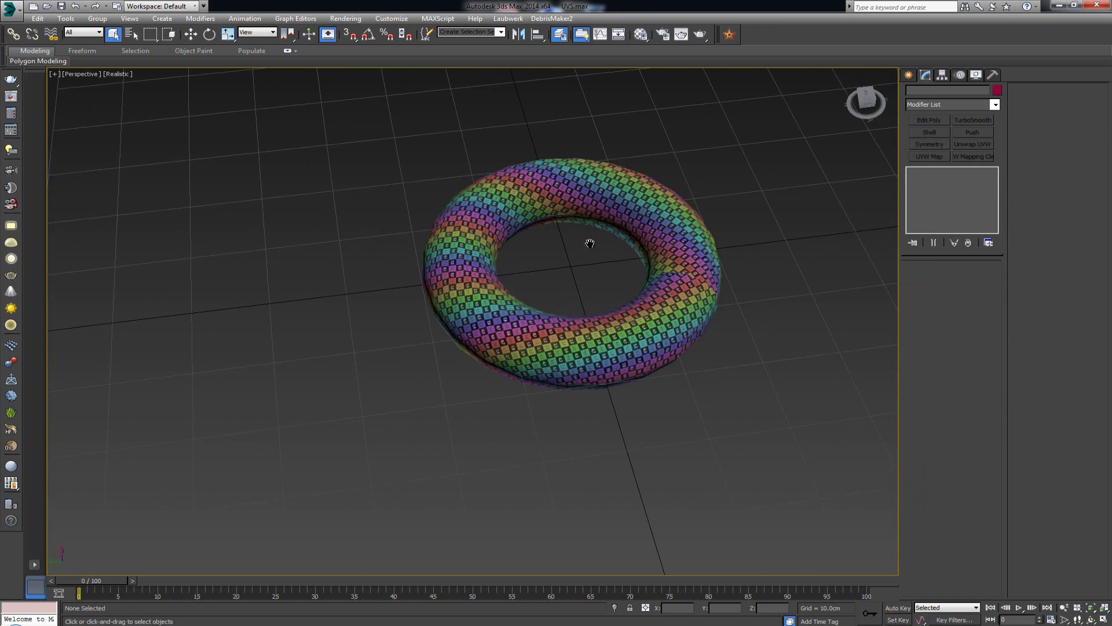
{"action": "middle_click_drag", "start_coordinate": [589, 243], "coordinate": [568, 272]}
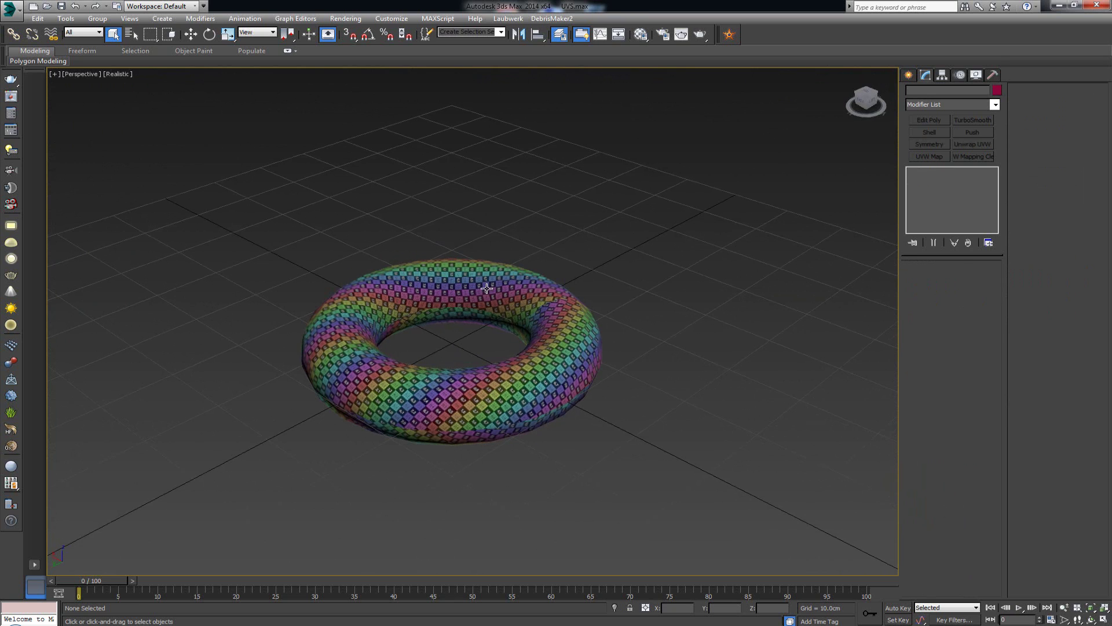
{"action": "left_click", "coordinate": [487, 288]}
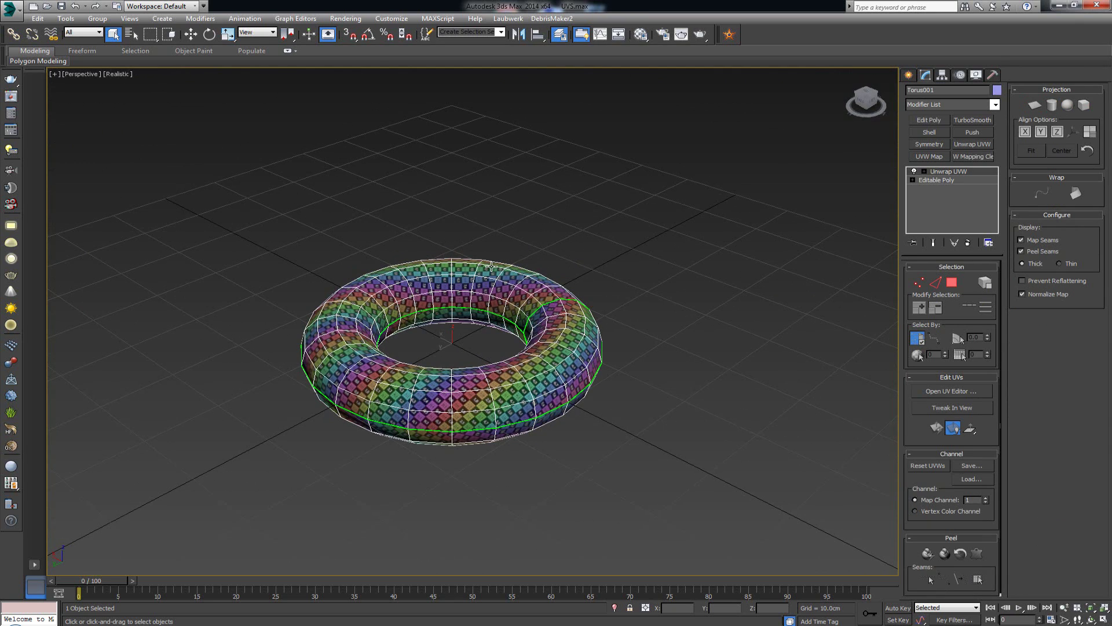
{"action": "middle_click_drag", "start_coordinate": [529, 290], "coordinate": [515, 293], "text": "alt"}
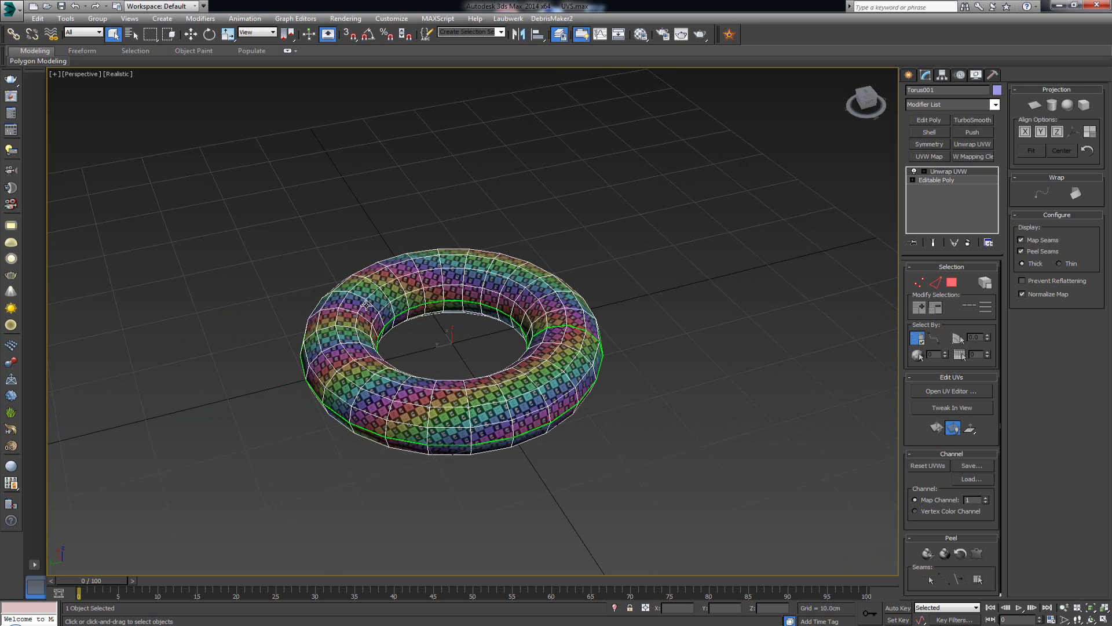